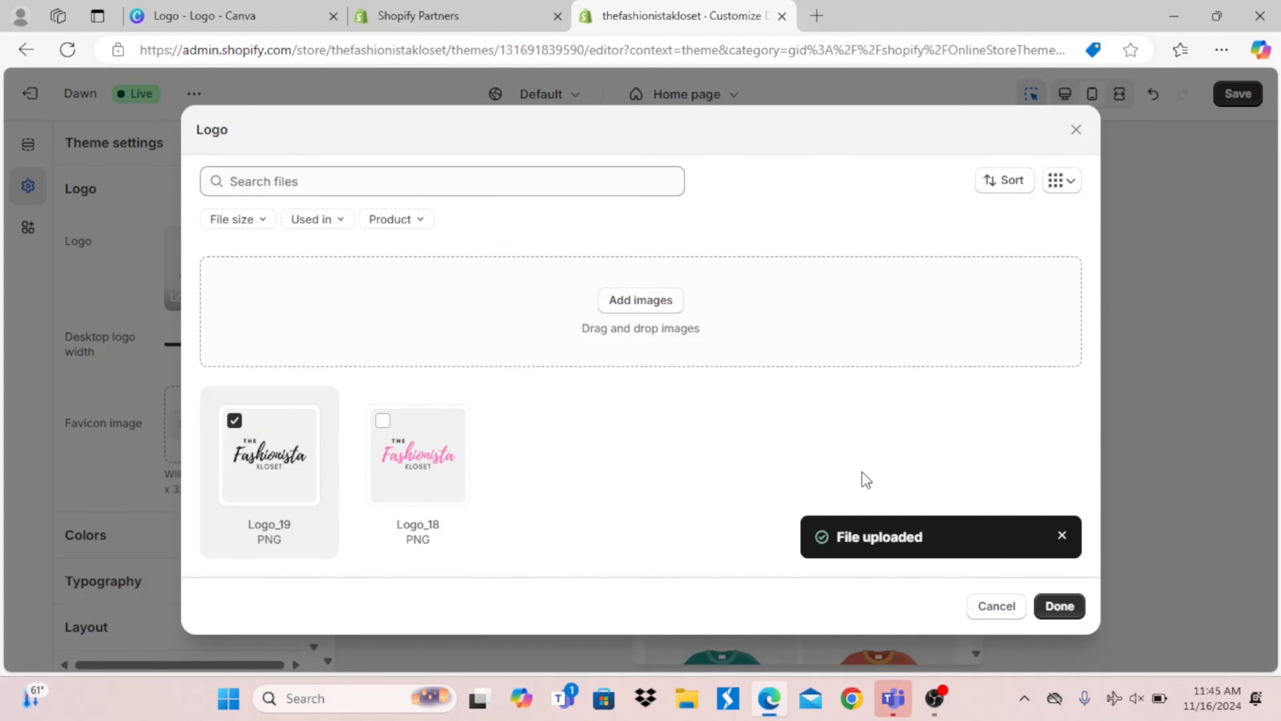
# Step: Apply the uploaded Logo_19 image as the store logo and save the theme changes
pyautogui.click(1060, 606)
pyautogui.click(1238, 93)
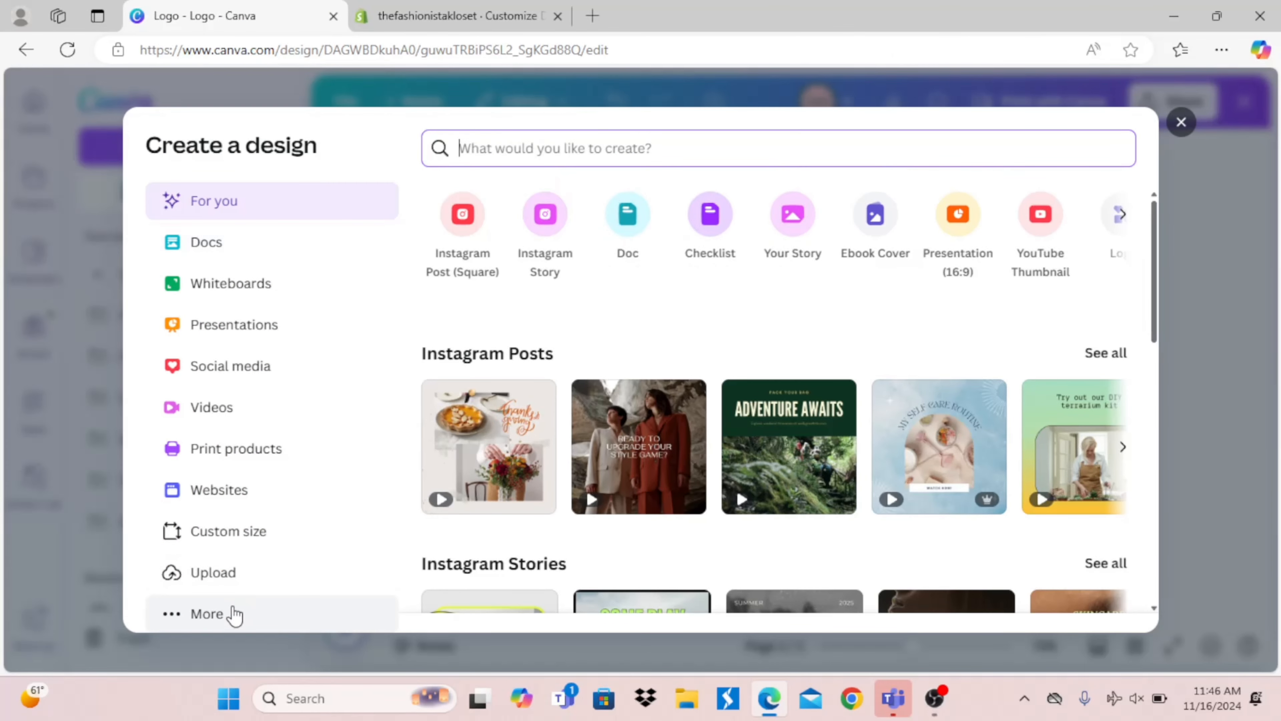
# Step: Create a new custom-size Canva design measuring 2000 × 800 px
pyautogui.click(234, 615)
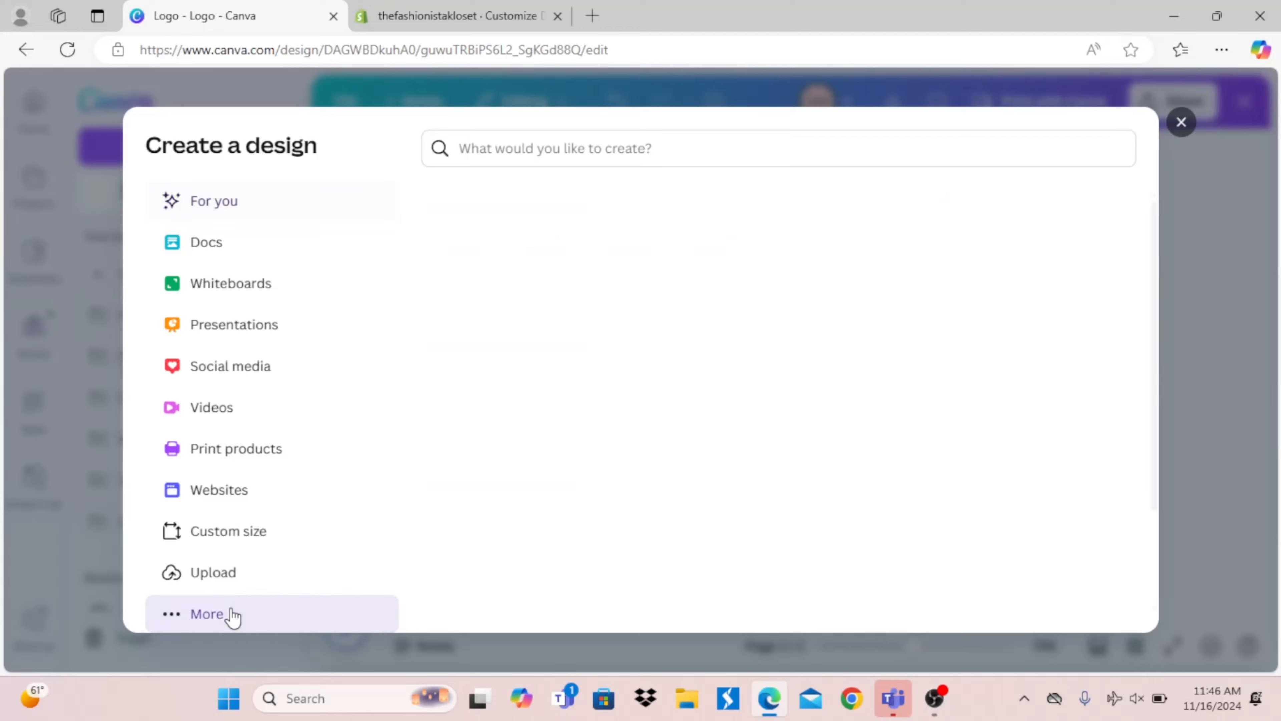
pyautogui.click(246, 538)
pyautogui.click(557, 386)
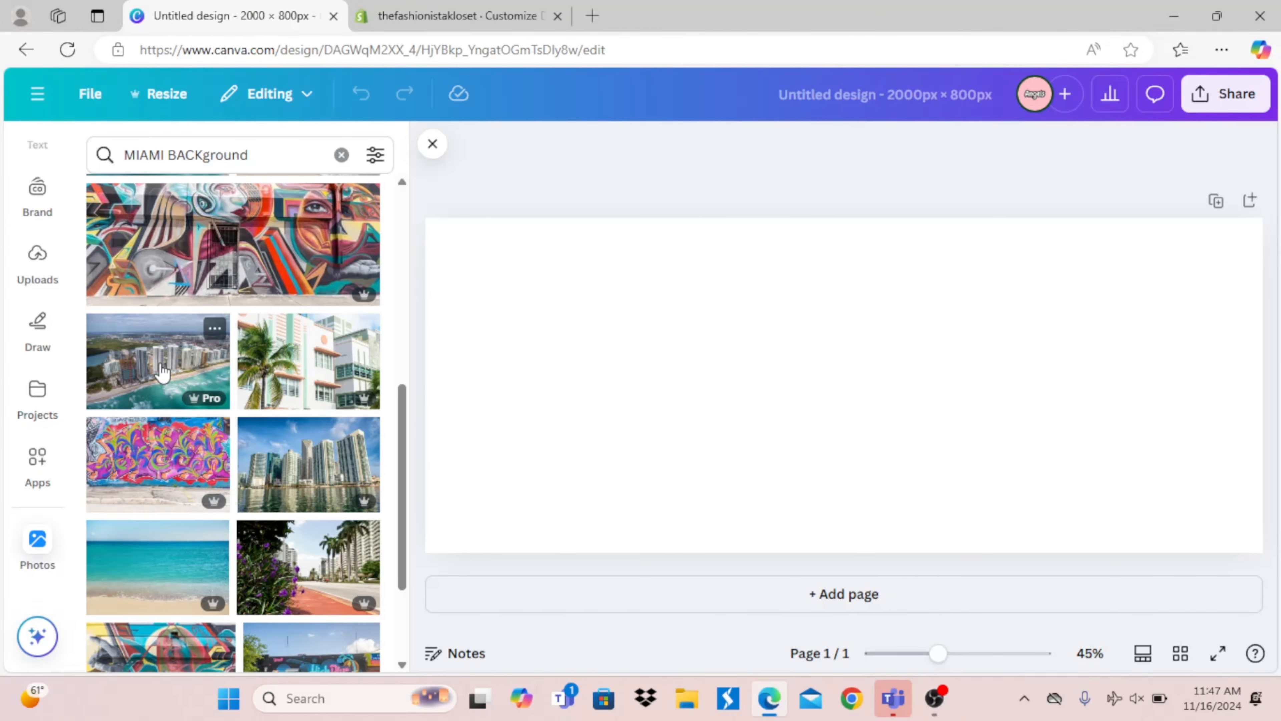
# Step: Fill the banner with the aerial Miami beachfront photo and darken it by lowering its opacity
pyautogui.click(162, 372)
pyautogui.click(522, 343)
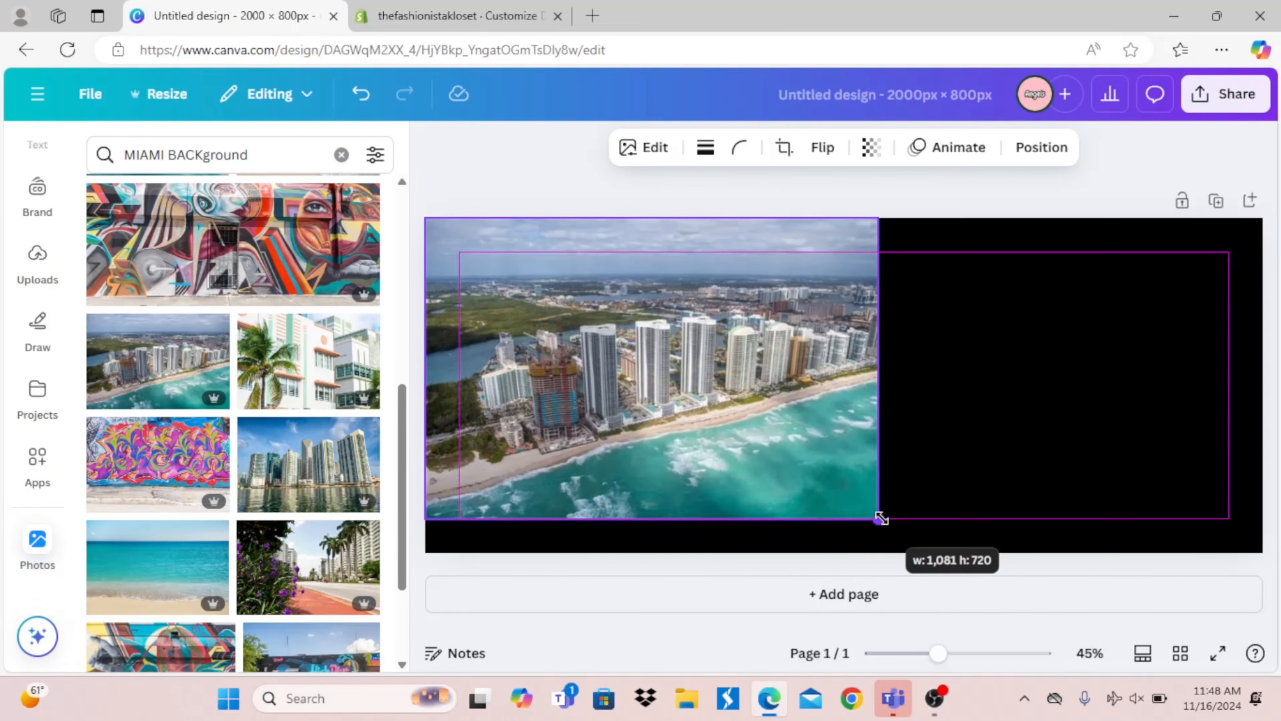
pyautogui.moveTo(881, 519); pyautogui.dragTo(931, 546)
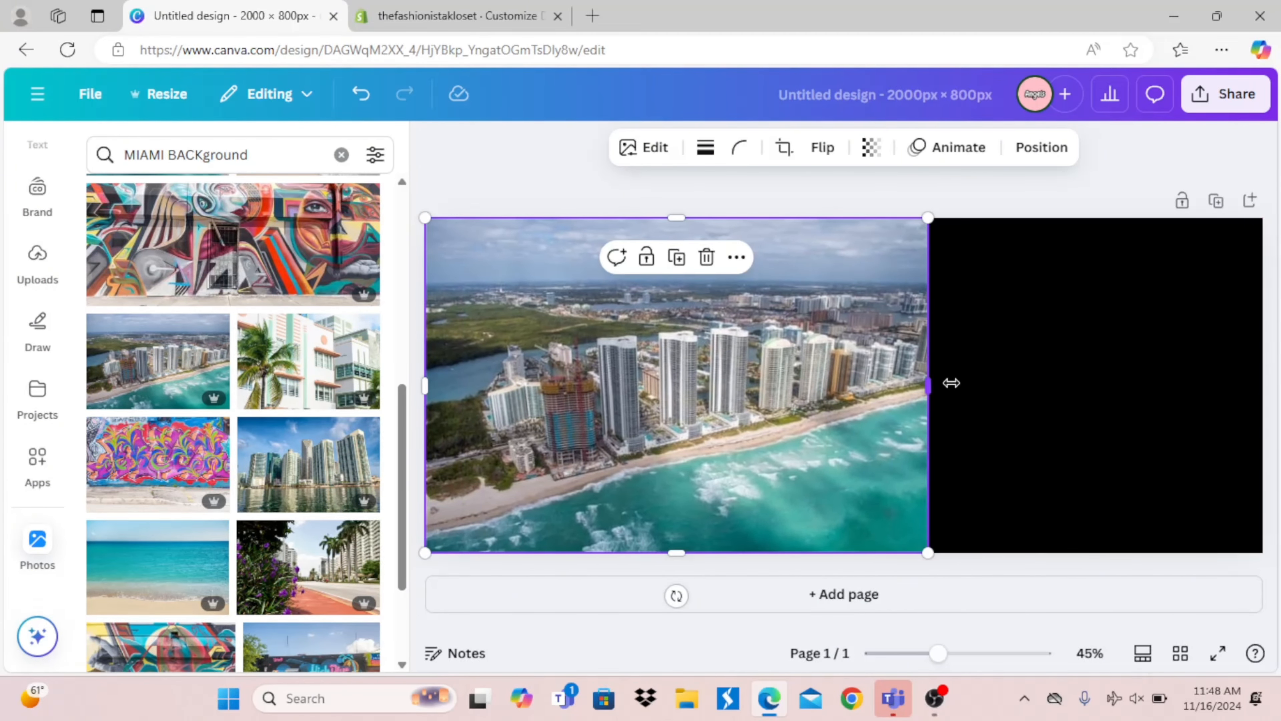
pyautogui.moveTo(952, 383); pyautogui.dragTo(1261, 372)
pyautogui.click(871, 148)
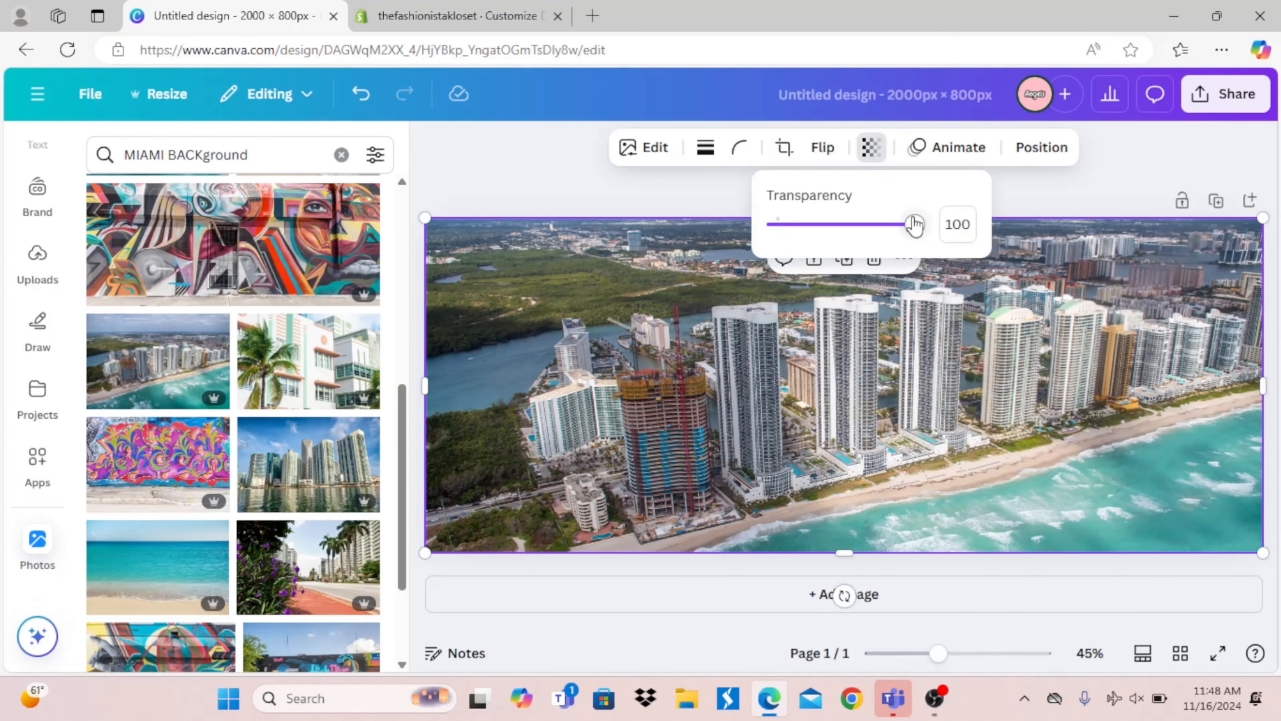
pyautogui.moveTo(922, 228); pyautogui.dragTo(838, 236)
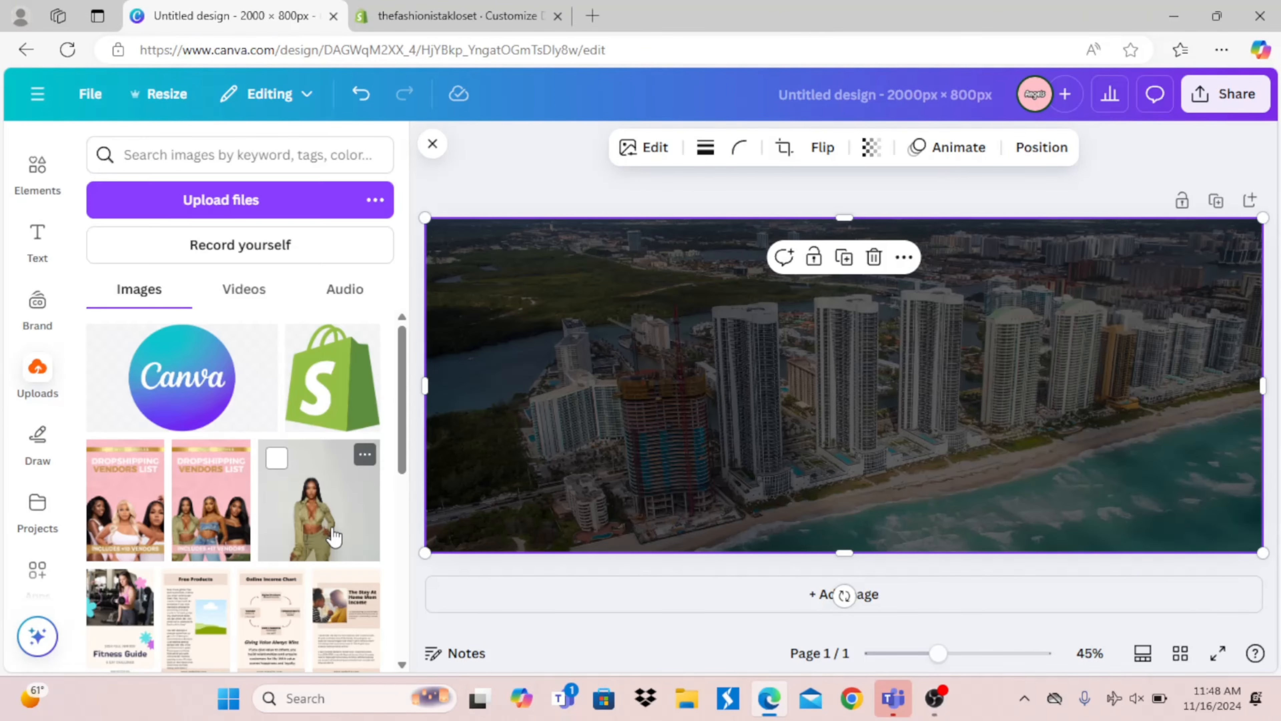
# Step: Add the uploaded photo of the woman in the green outfit at full banner height on the left side, and remove its background
pyautogui.click(334, 537)
pyautogui.moveTo(863, 390); pyautogui.dragTo(550, 452)
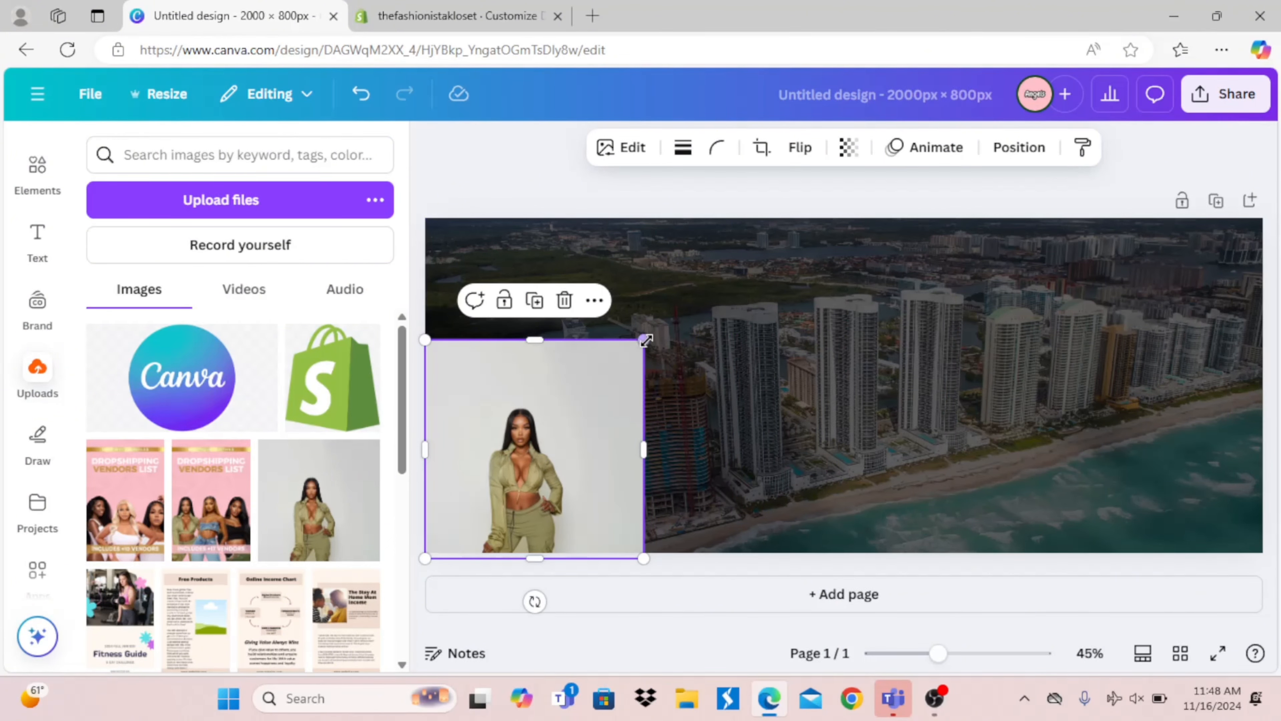
pyautogui.moveTo(681, 307); pyautogui.dragTo(901, 217)
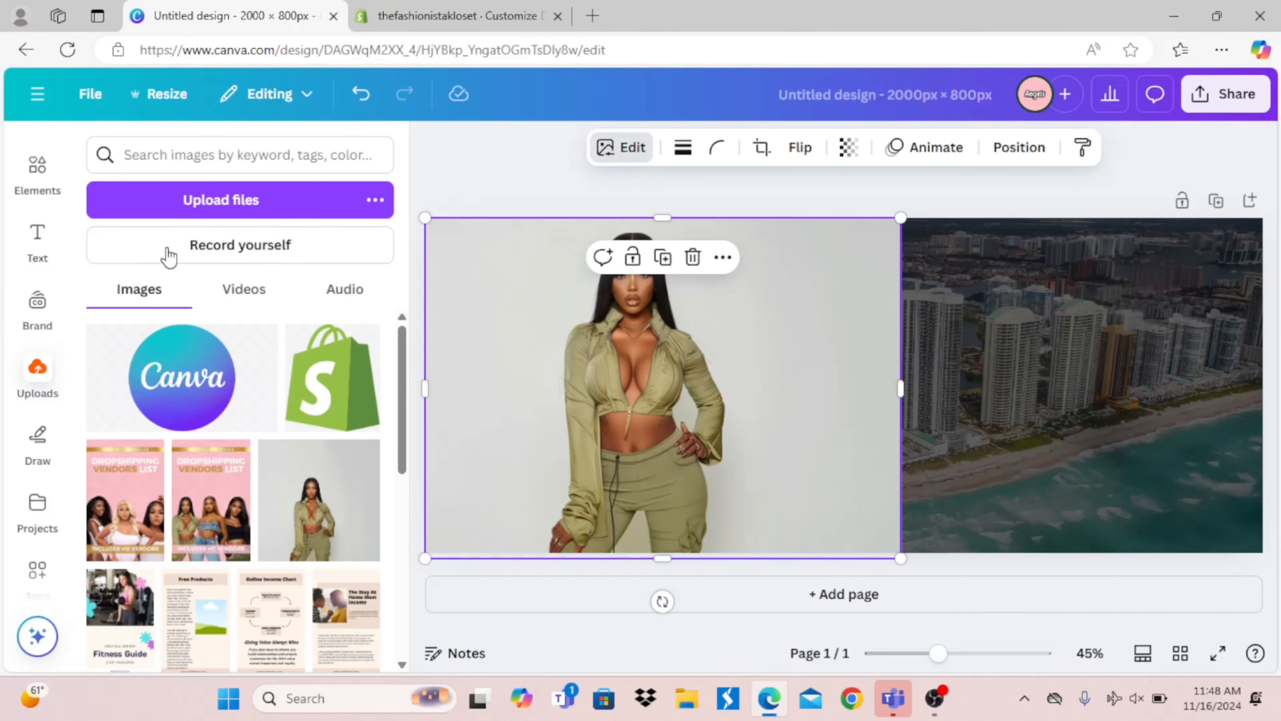
pyautogui.click(620, 147)
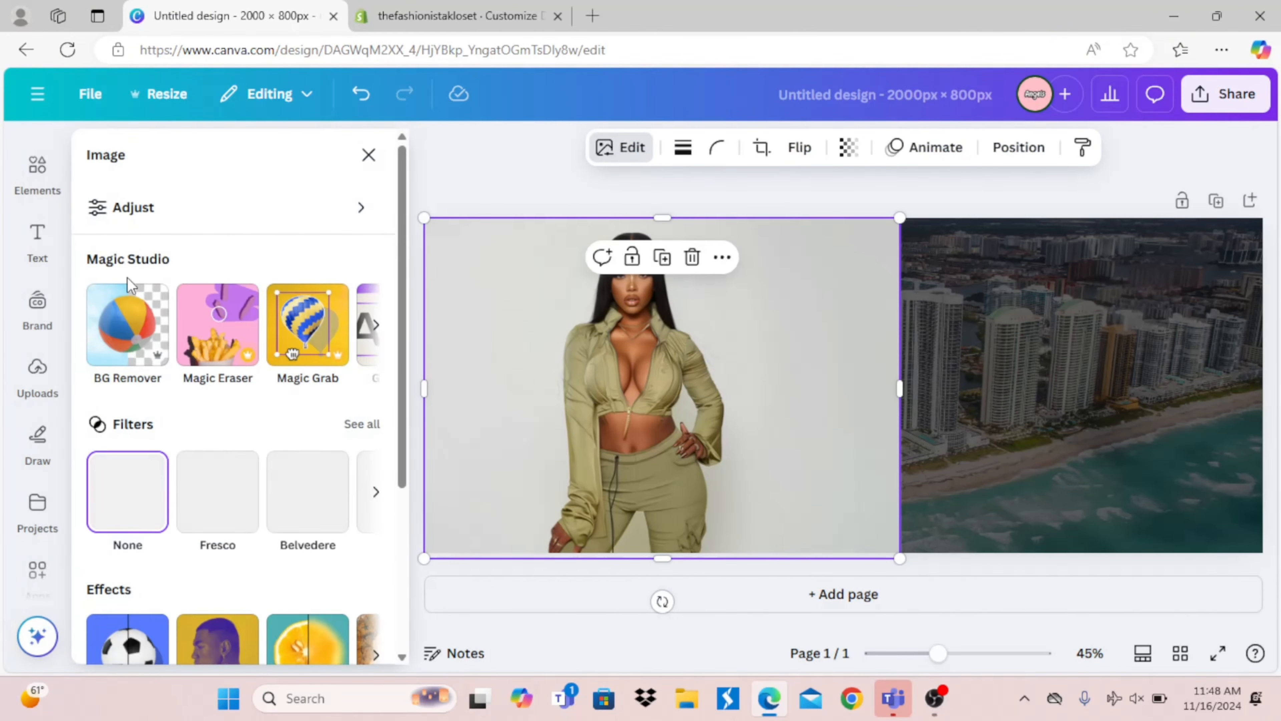
pyautogui.click(125, 323)
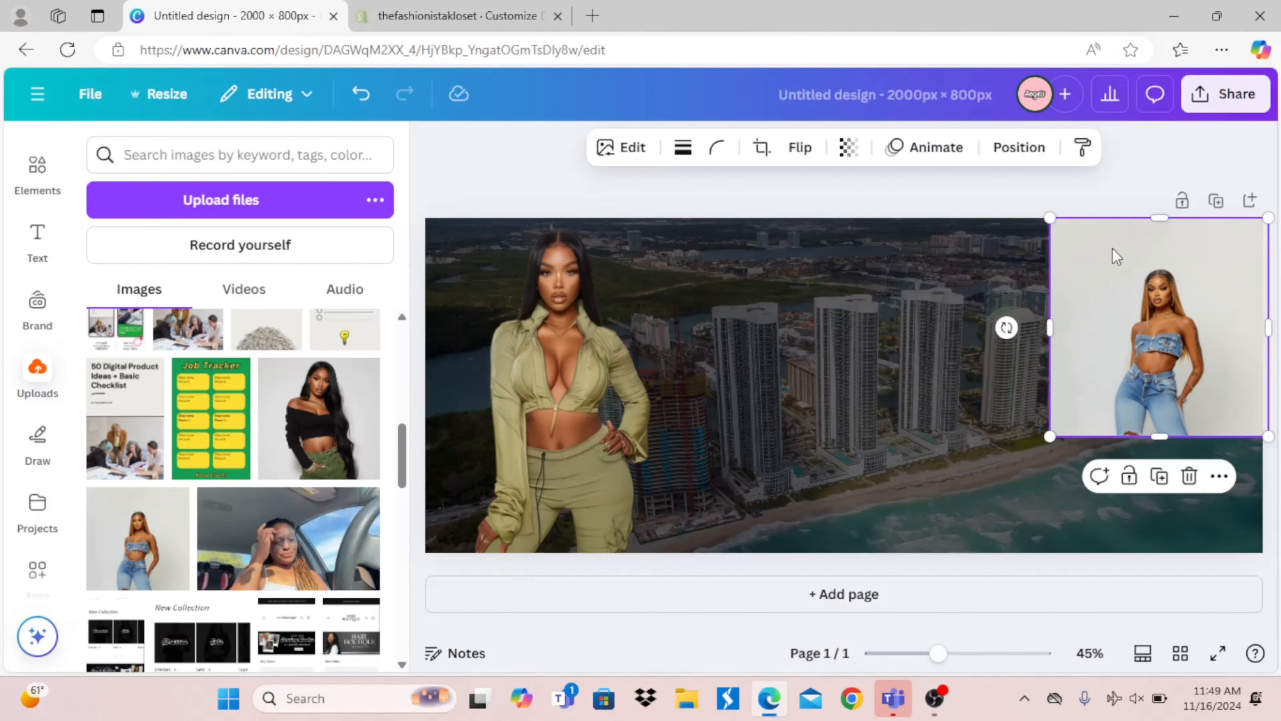
# Step: Enlarge the photo of the woman in the denim outfit on the right side of the banner
pyautogui.moveTo(1046, 442); pyautogui.dragTo(892, 534)
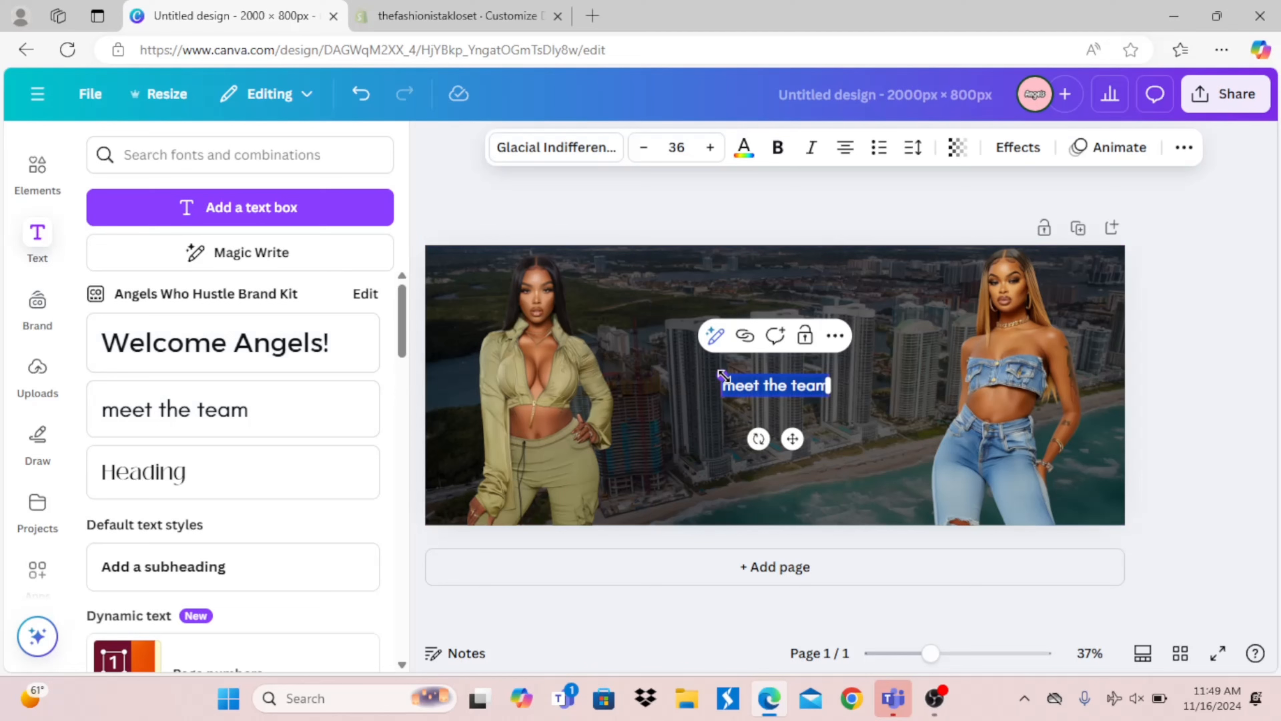
# Step: Enlarge the text between the two women and set it as "Baddies" in Eyesome Script, size 146
pyautogui.moveTo(716, 375); pyautogui.dragTo(590, 347)
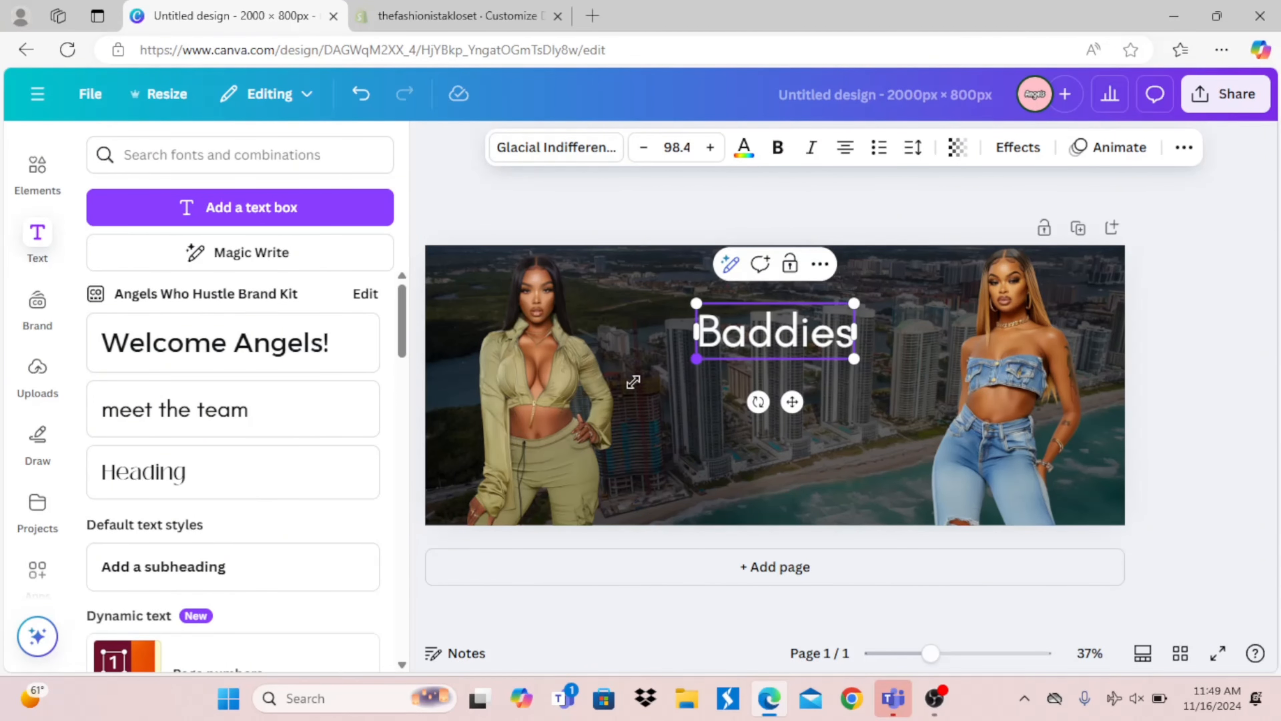
pyautogui.moveTo(633, 382); pyautogui.dragTo(621, 384)
pyautogui.click(852, 435)
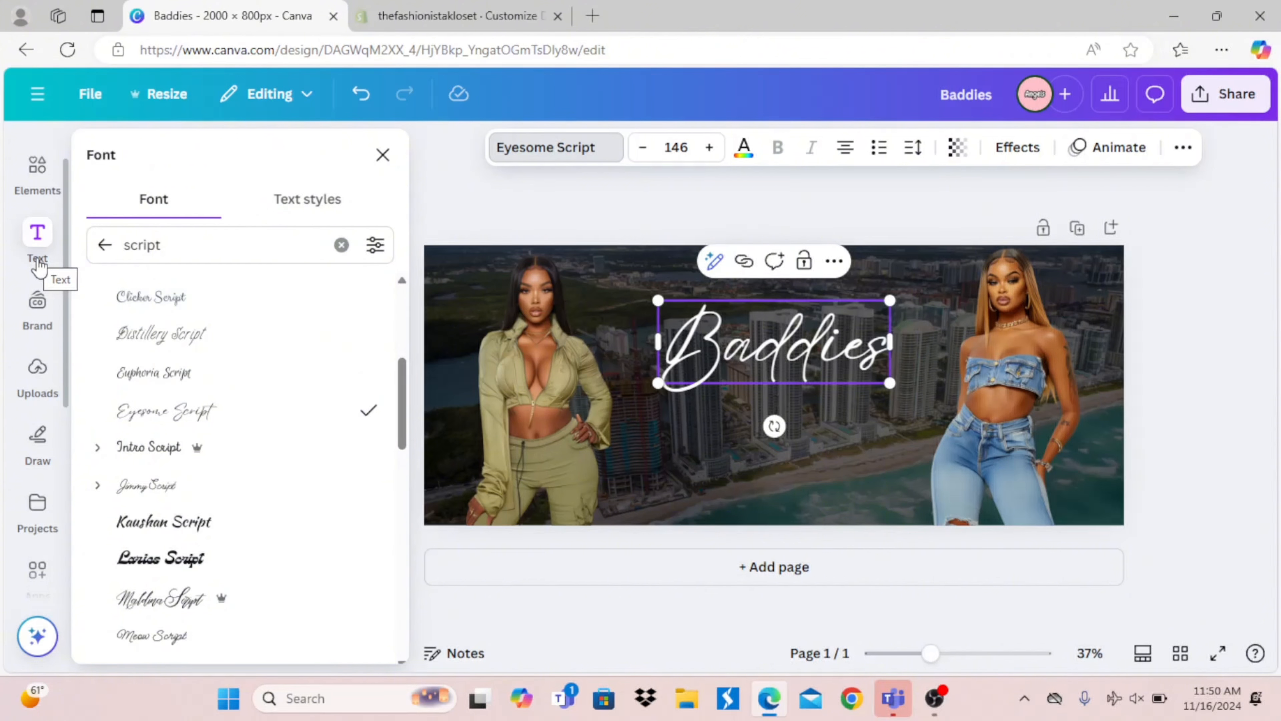
# Step: Add the text "IN THE CITY" directly below "Baddies" in the Hatton font at size 100
pyautogui.click(38, 263)
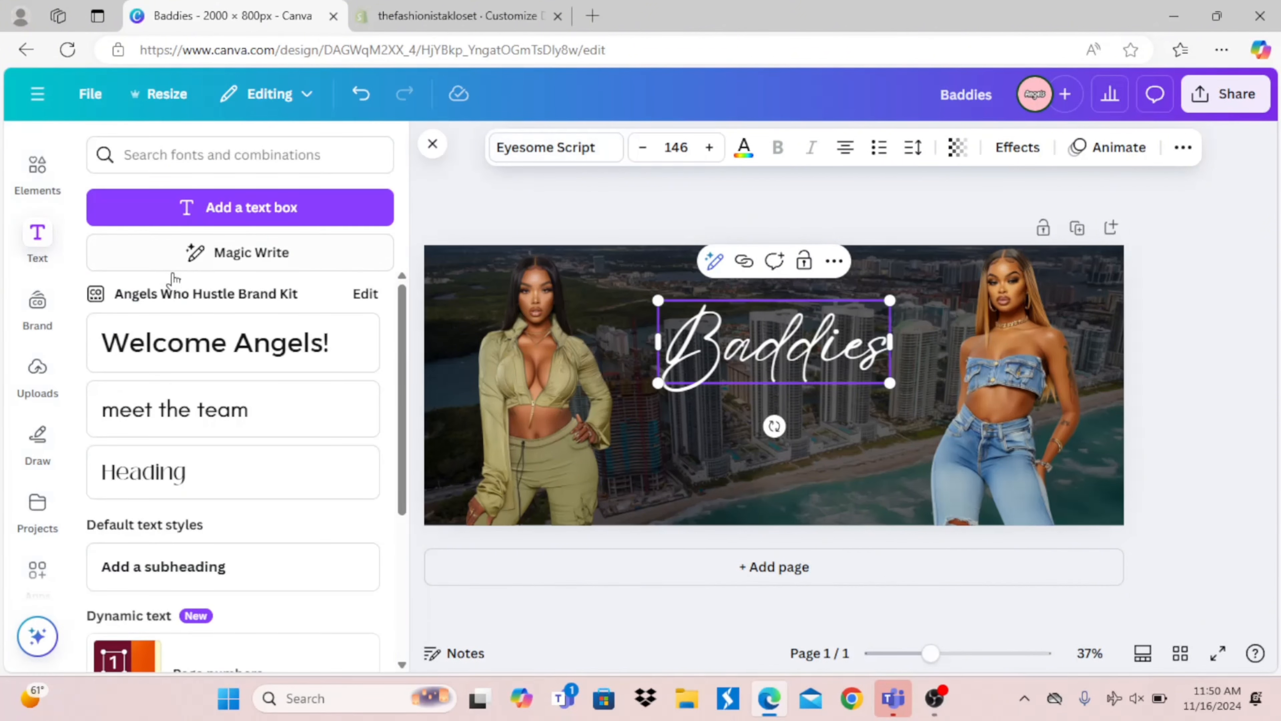
pyautogui.click(206, 406)
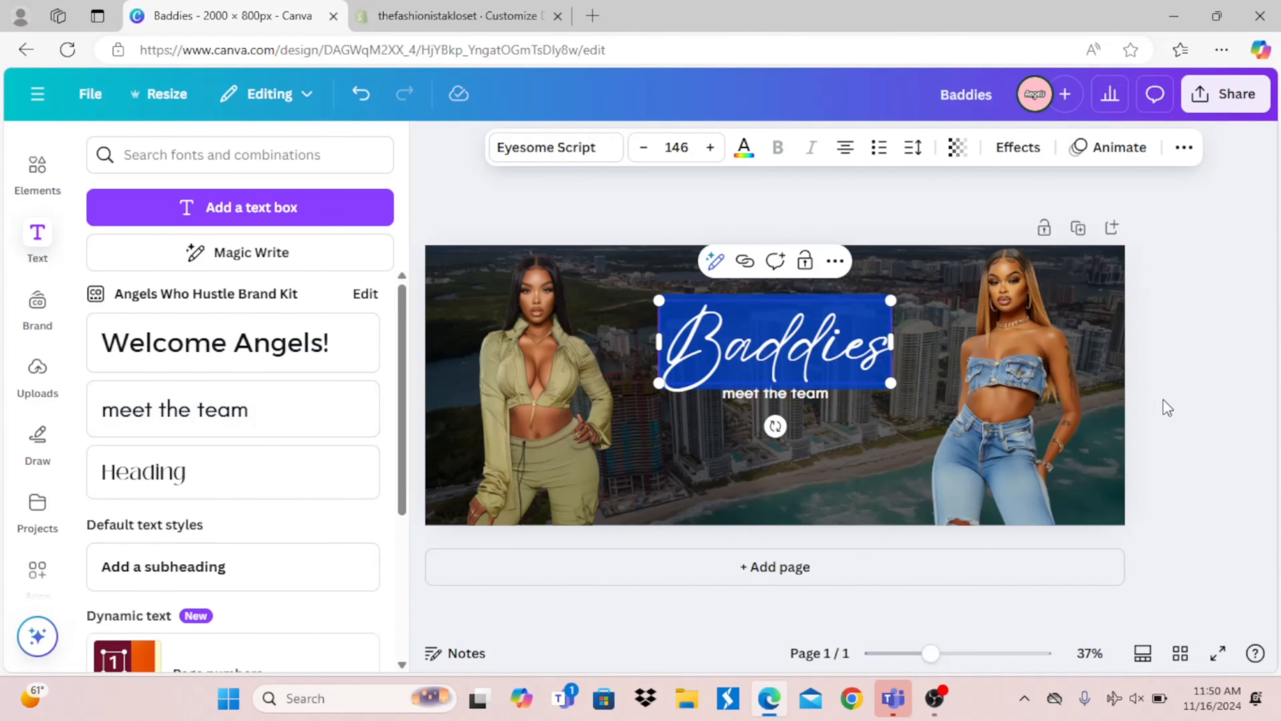
pyautogui.doubleClick(813, 398)
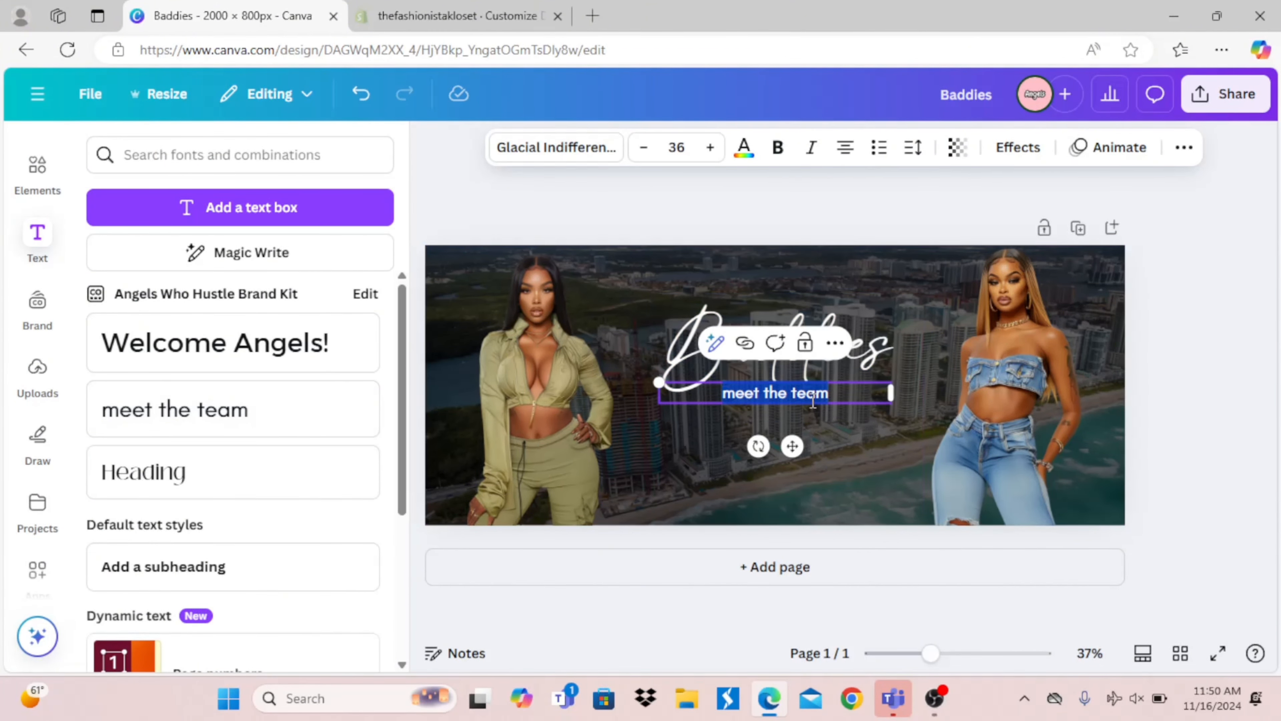
pyautogui.press('BackSpace')
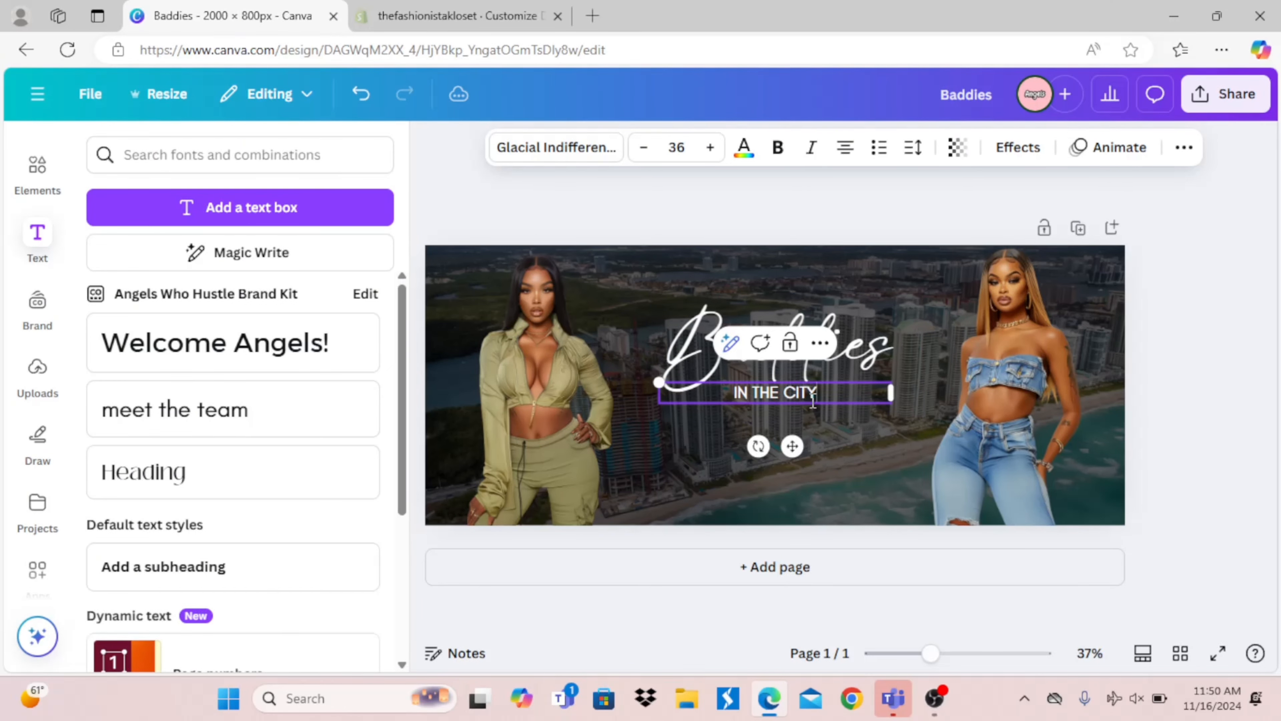
pyautogui.moveTo(797, 483); pyautogui.dragTo(789, 483)
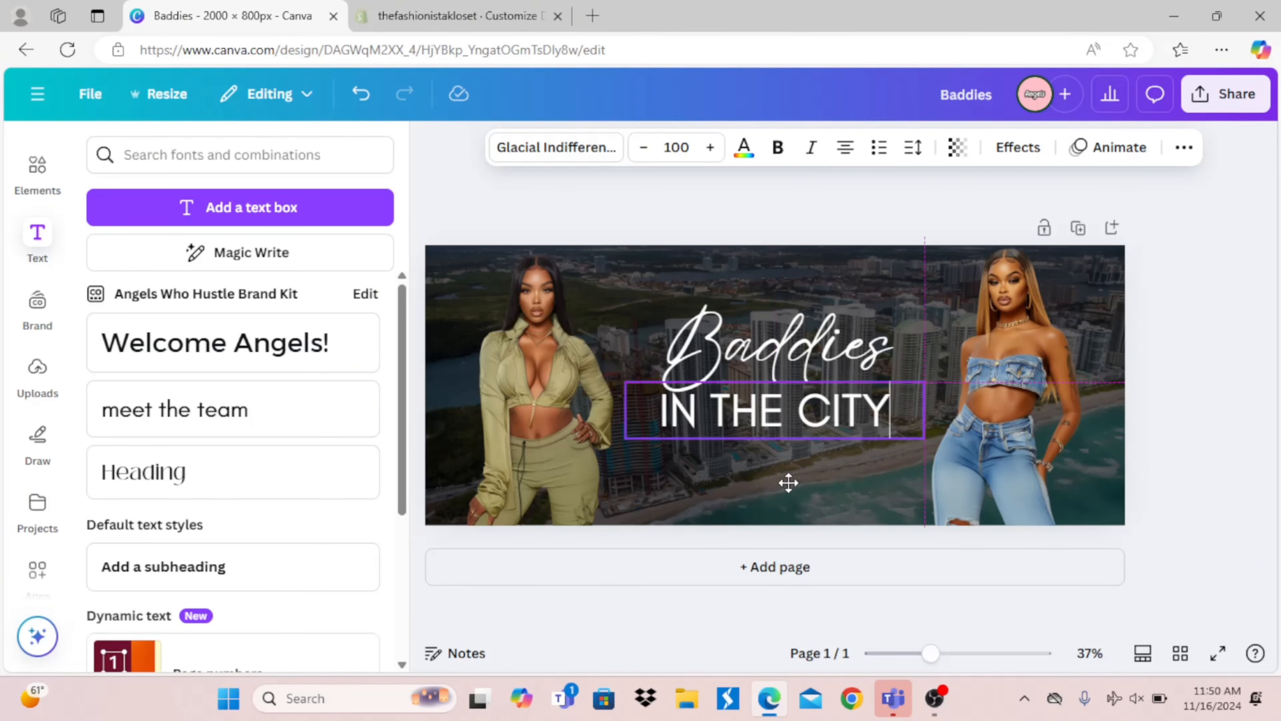
pyautogui.click(194, 335)
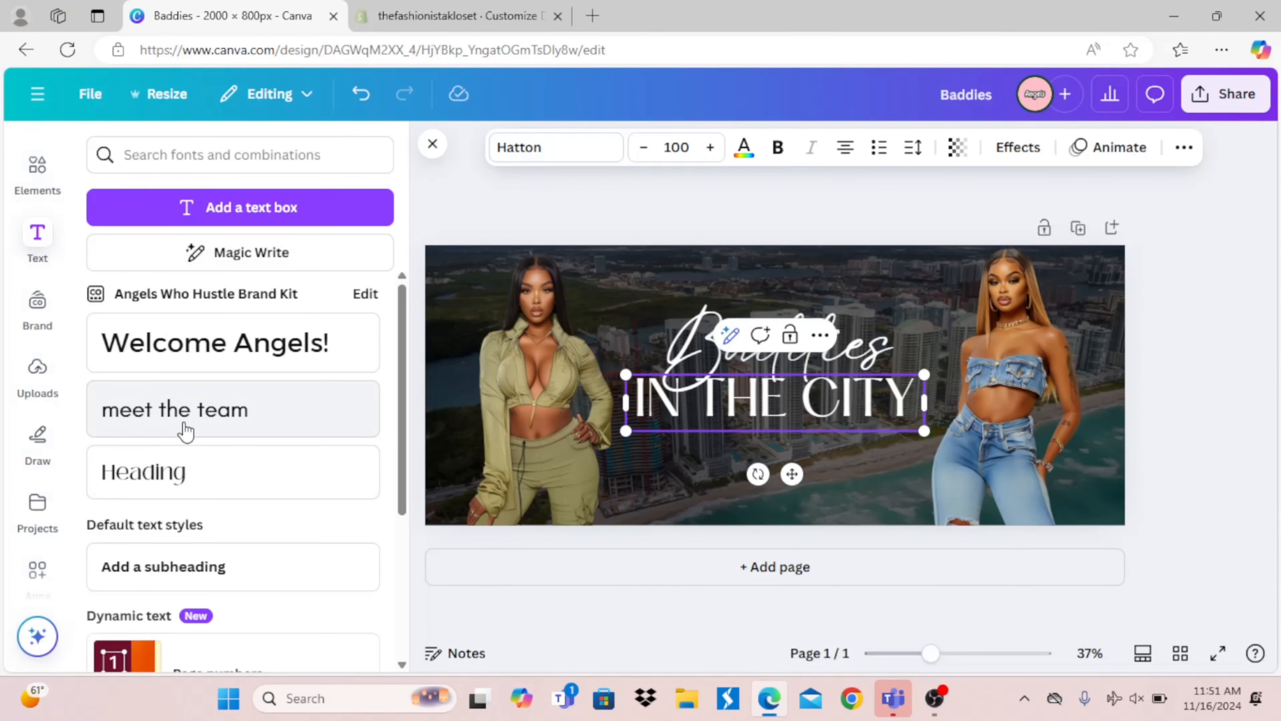
# Step: Add the tagline "SHOP OUR NEW ARRIVALS" below "IN THE CITY"
pyautogui.click(171, 434)
pyautogui.doubleClick(776, 443)
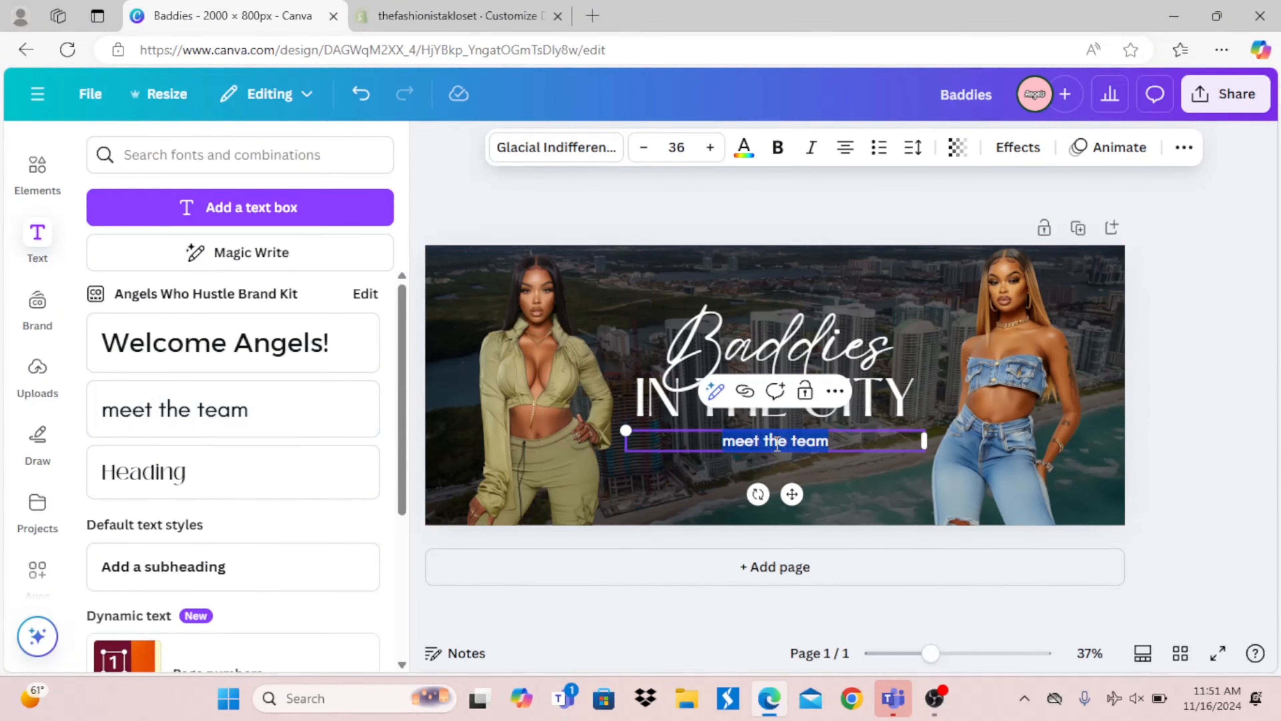
pyautogui.write('SH')
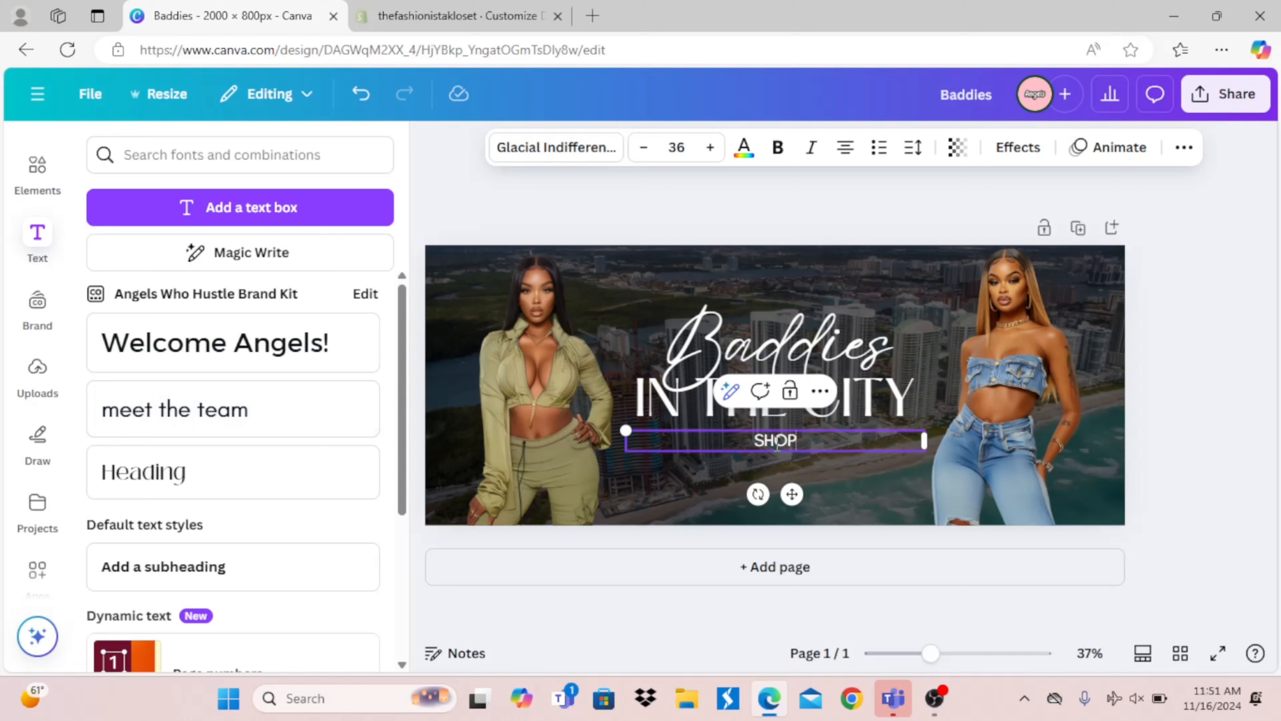
pyautogui.write('OP')
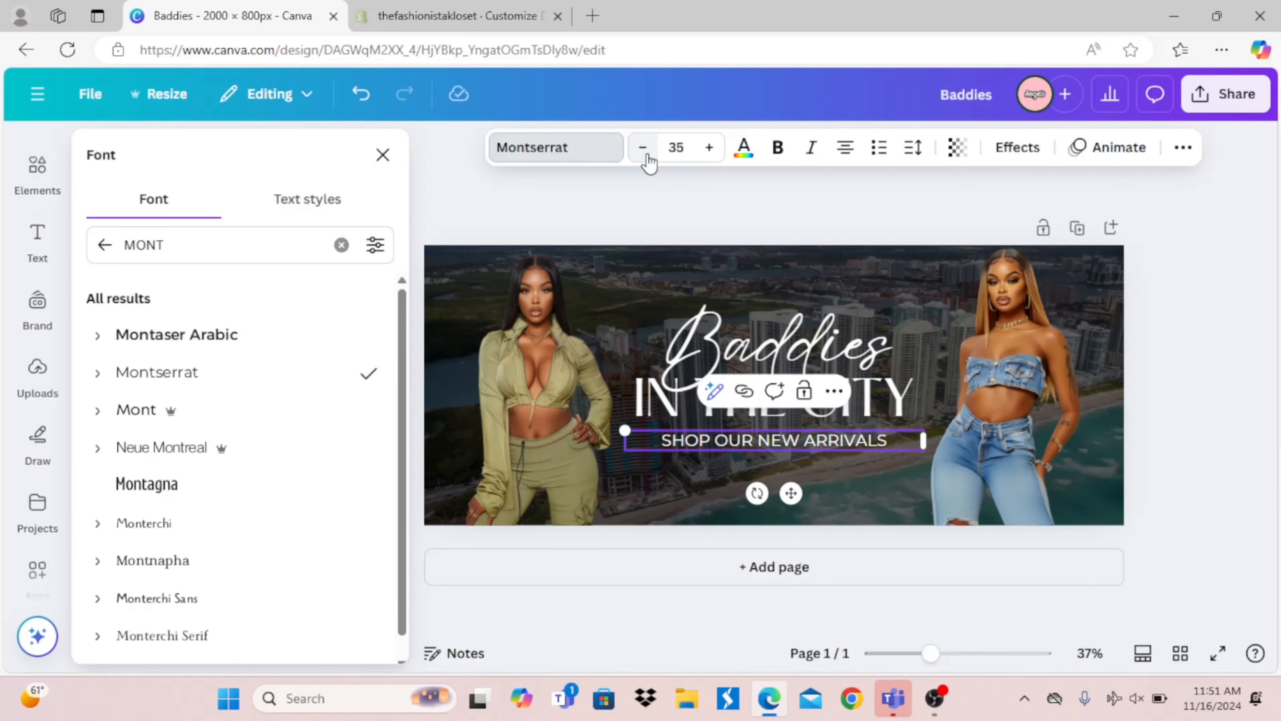
# Step: Format the "SHOP OUR NEW ARRIVALS" tagline in Montserrat at size 33 with slightly wider letter spacing
pyautogui.click(649, 157)
pyautogui.click(649, 157)
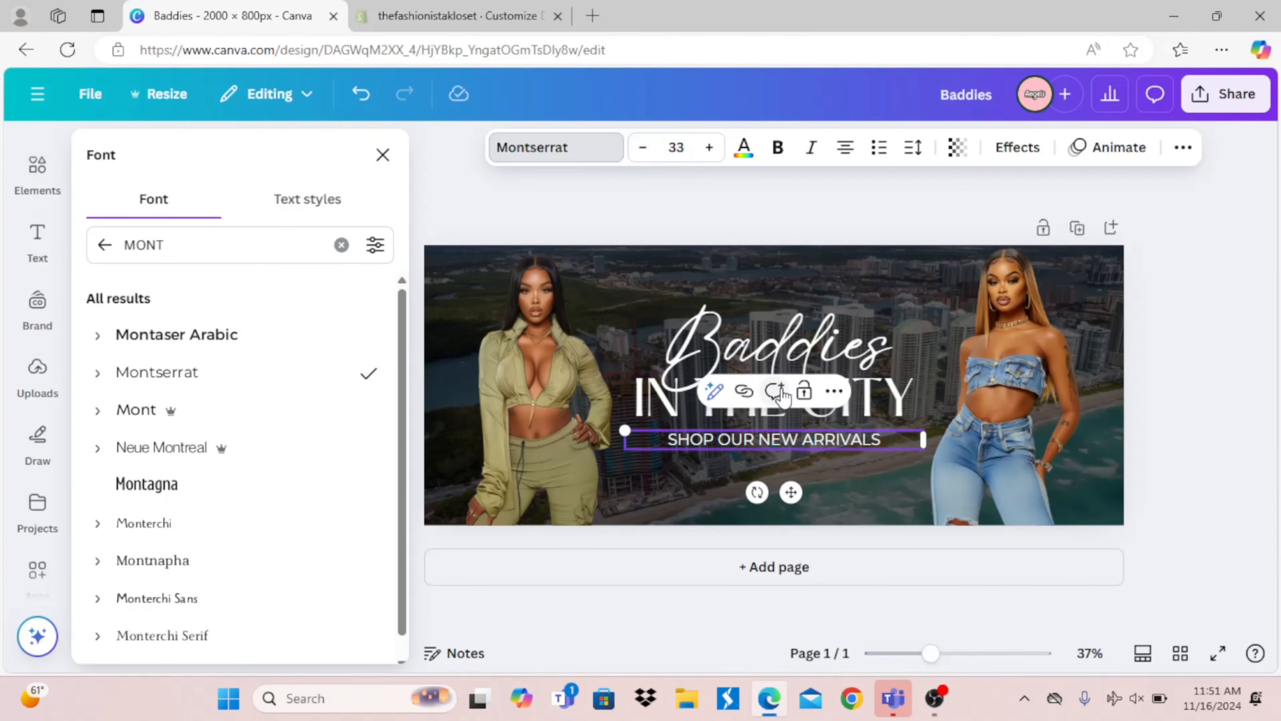
pyautogui.click(911, 148)
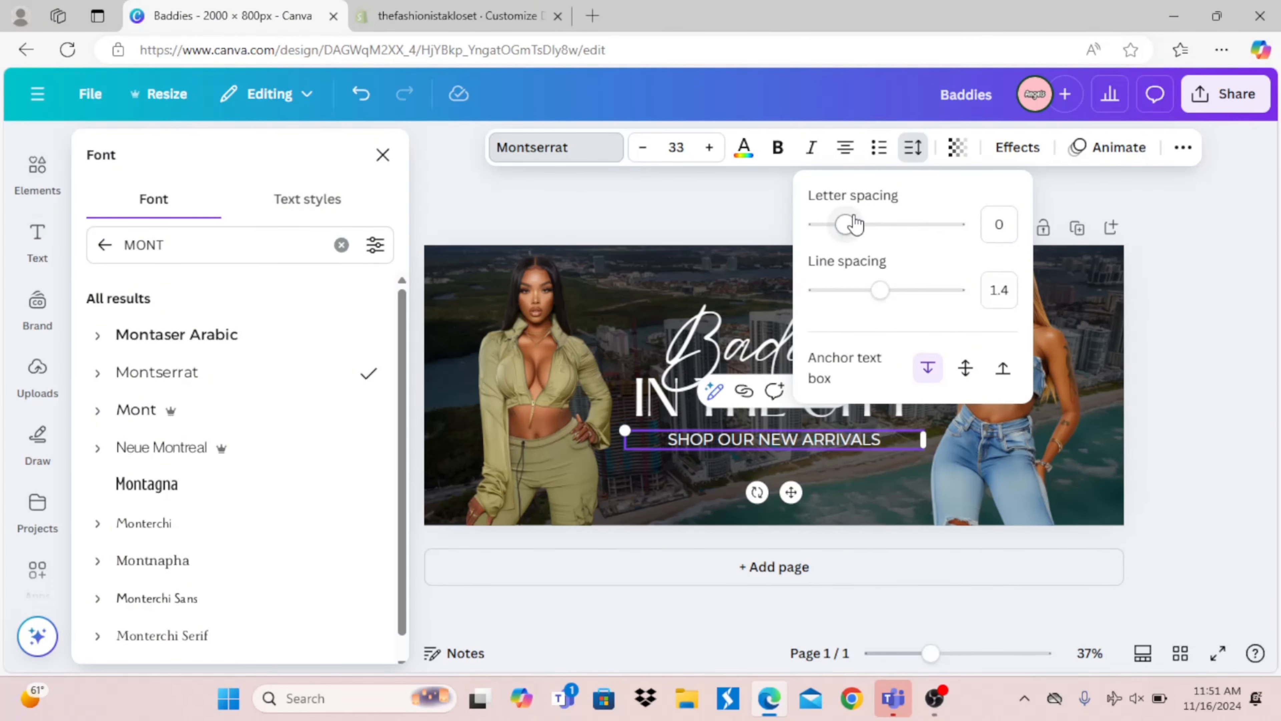
pyautogui.moveTo(851, 228); pyautogui.dragTo(858, 229)
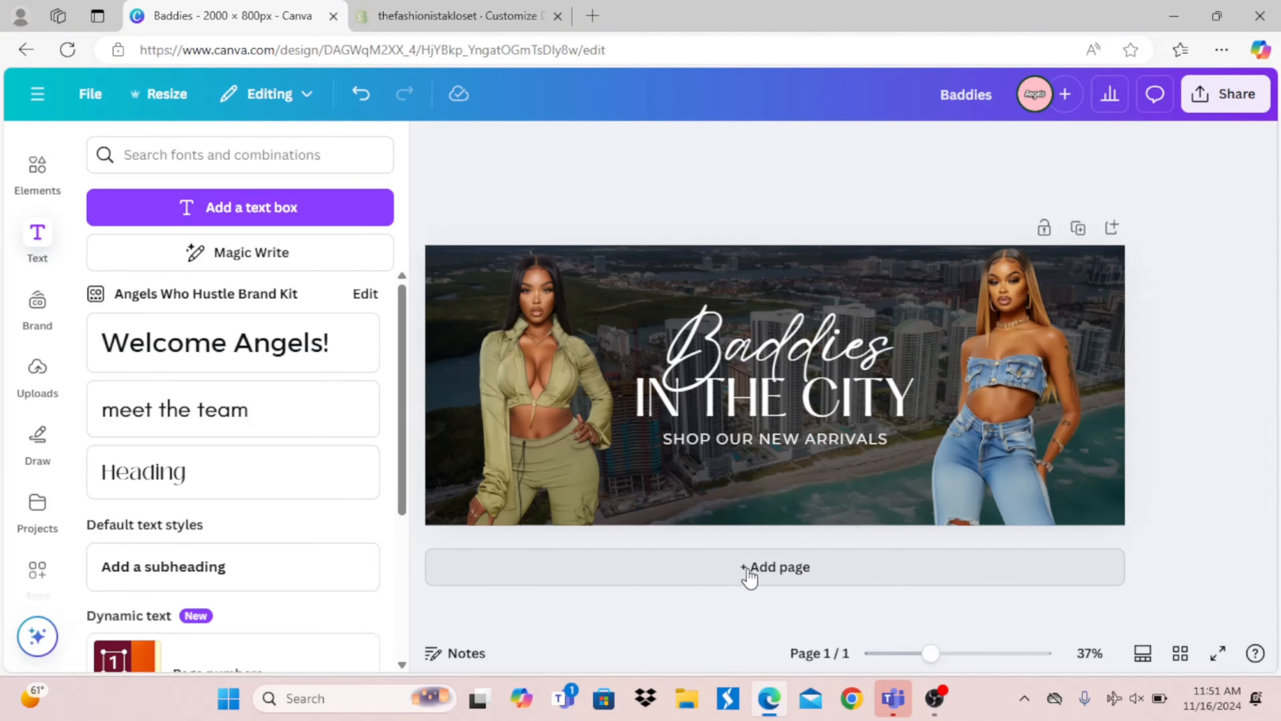
# Step: Add a second page and place the photo of palm trees against a pale sky in its upper-left corner
pyautogui.click(749, 569)
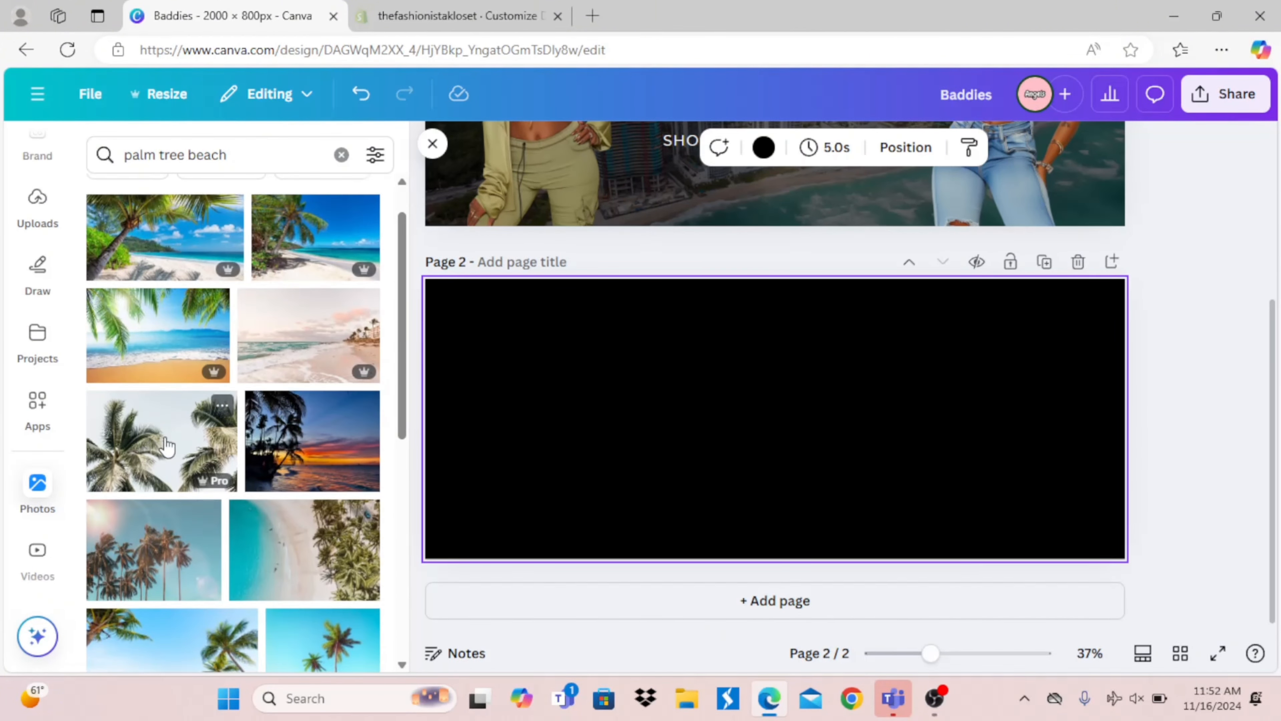
pyautogui.click(167, 445)
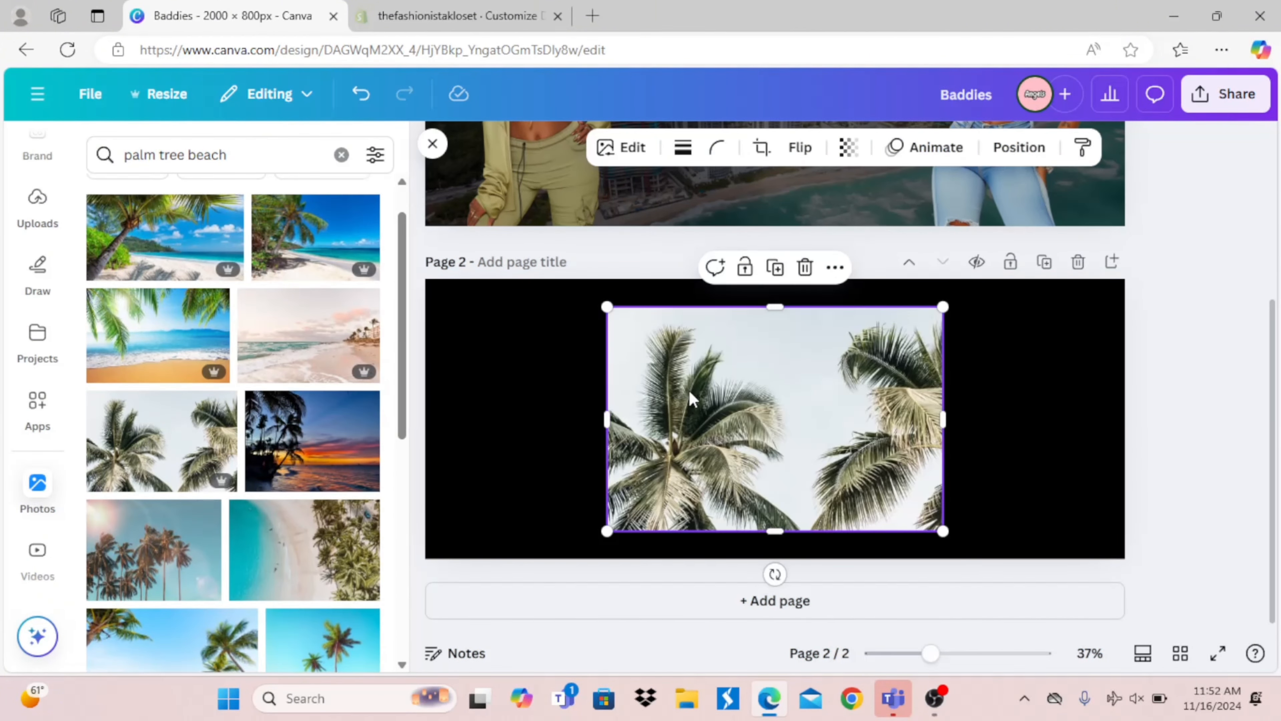
pyautogui.moveTo(696, 404); pyautogui.dragTo(529, 378)
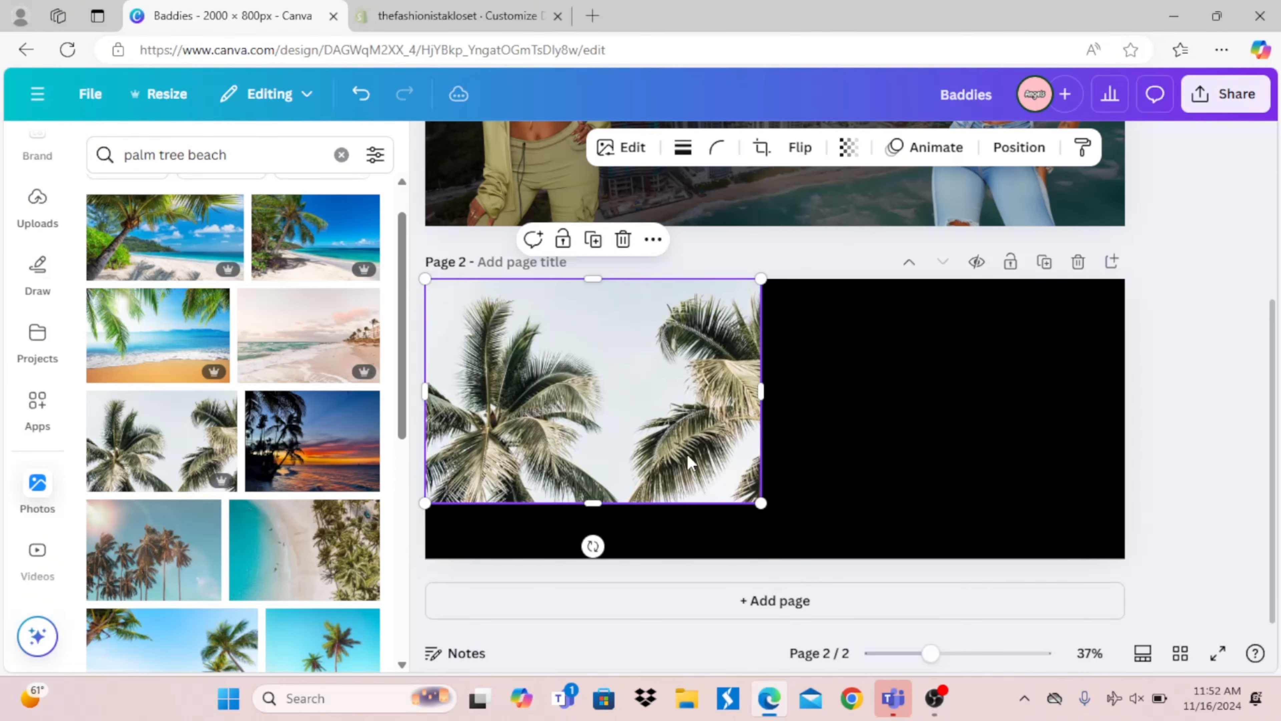
# Step: Enlarge the palm tree photo to cover page 2 and darken it by lowering its opacity
pyautogui.moveTo(862, 528); pyautogui.dragTo(878, 533)
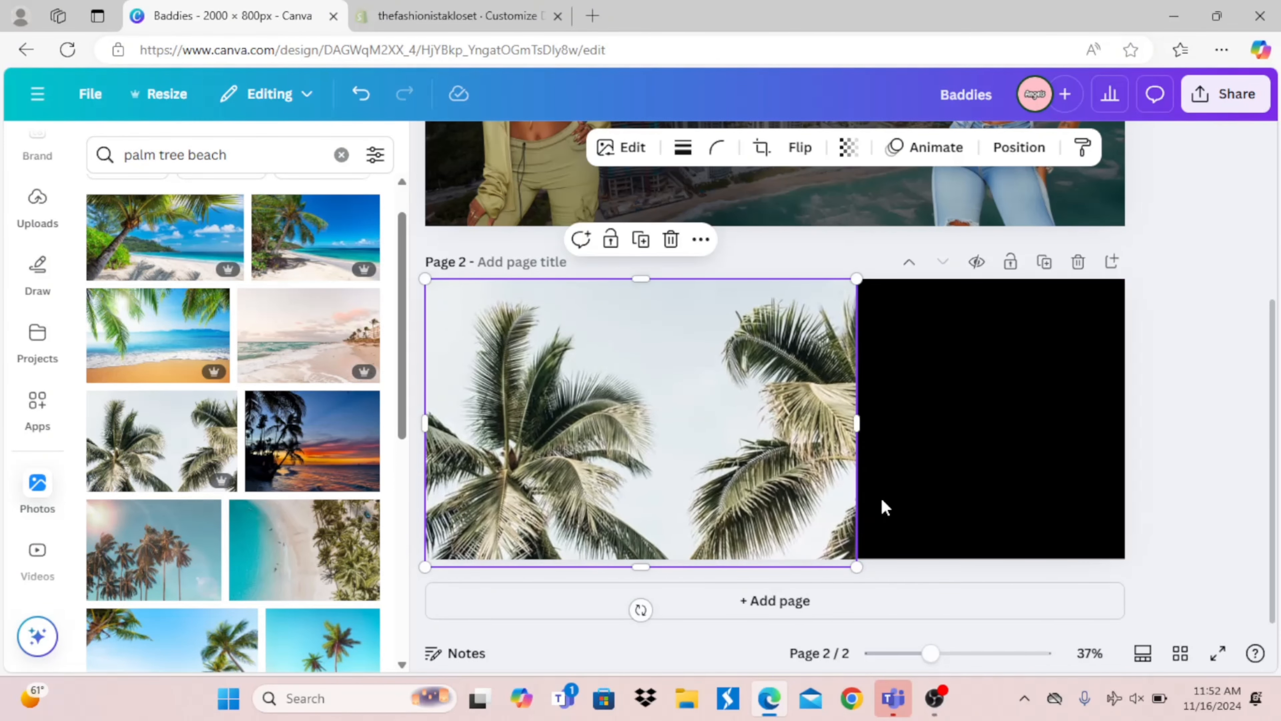
pyautogui.click(849, 147)
pyautogui.moveTo(900, 224); pyautogui.dragTo(808, 224)
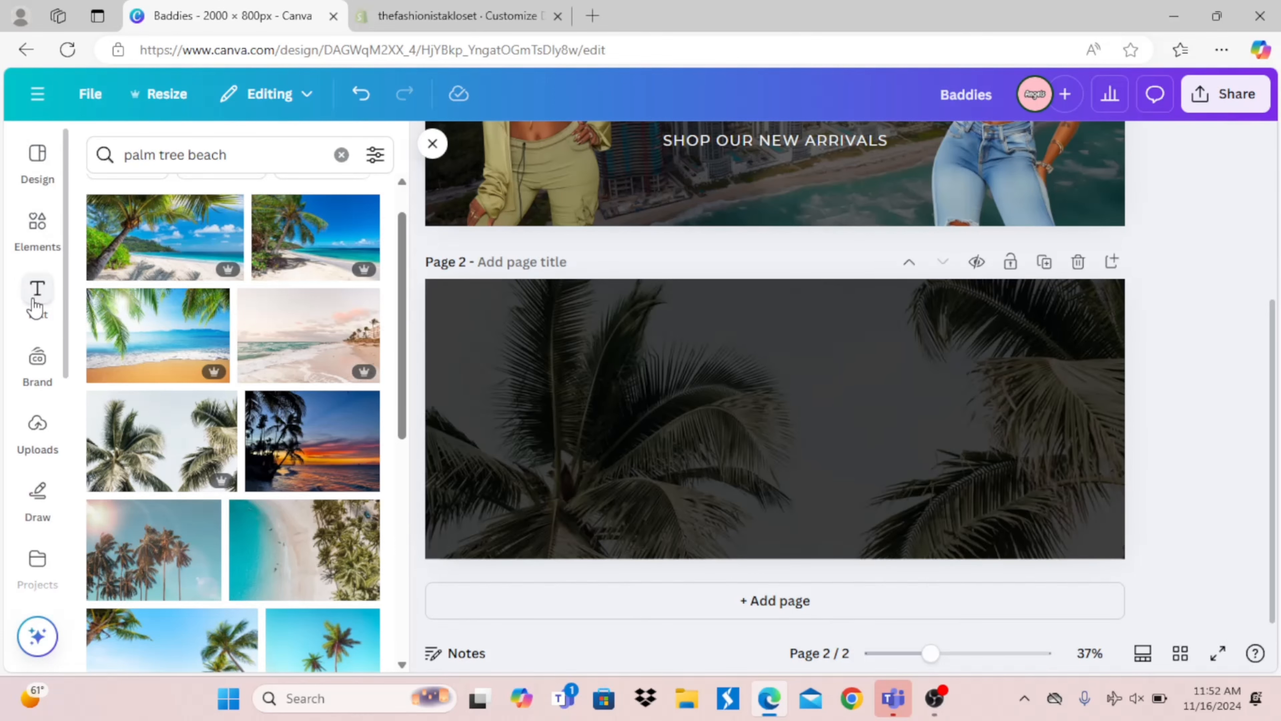
# Step: Add the text "#1 CLOTHING FASHION" to page 2 and center it, enlarged to about size 83
pyautogui.click(35, 300)
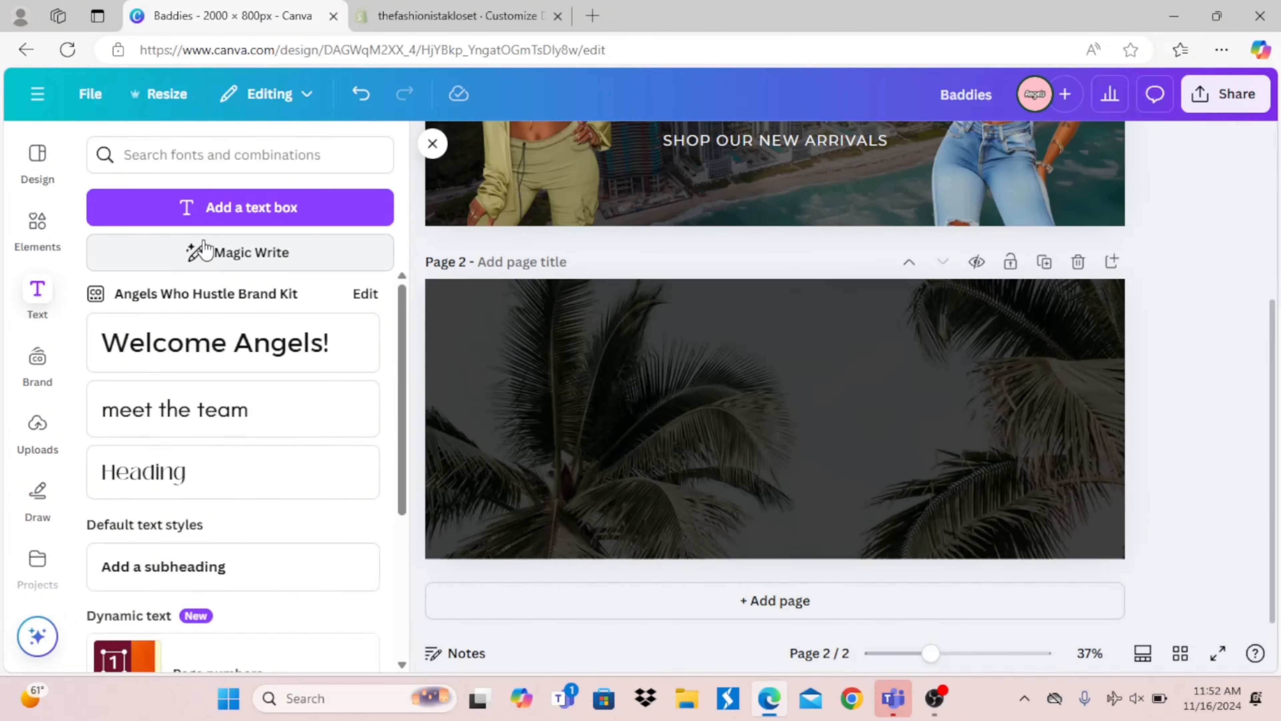
pyautogui.click(193, 364)
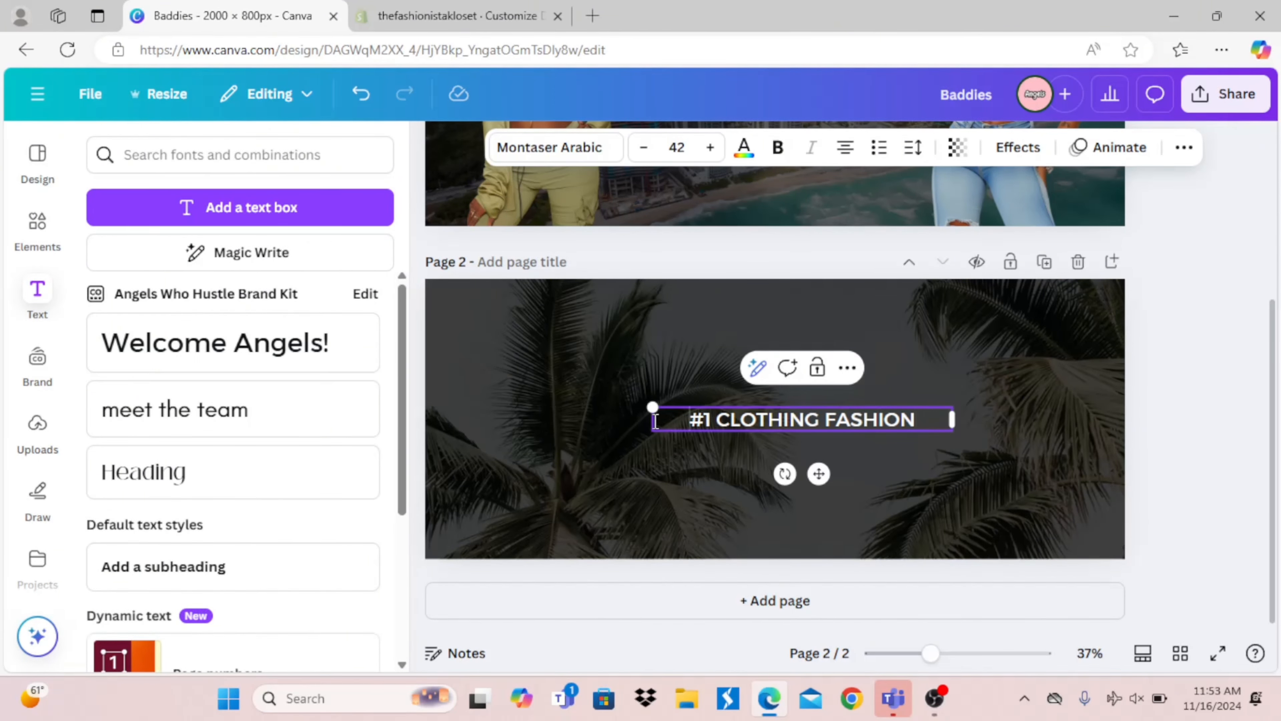
pyautogui.moveTo(653, 430); pyautogui.dragTo(486, 477)
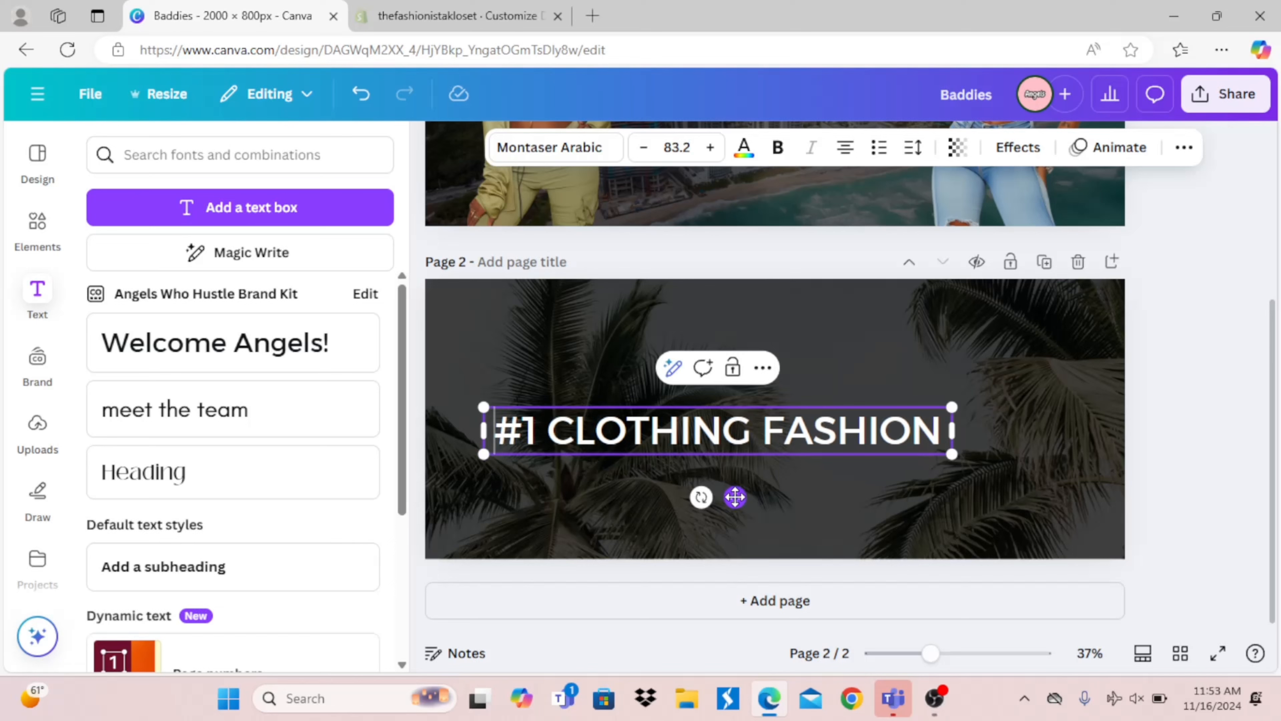
pyautogui.moveTo(735, 497); pyautogui.dragTo(786, 458)
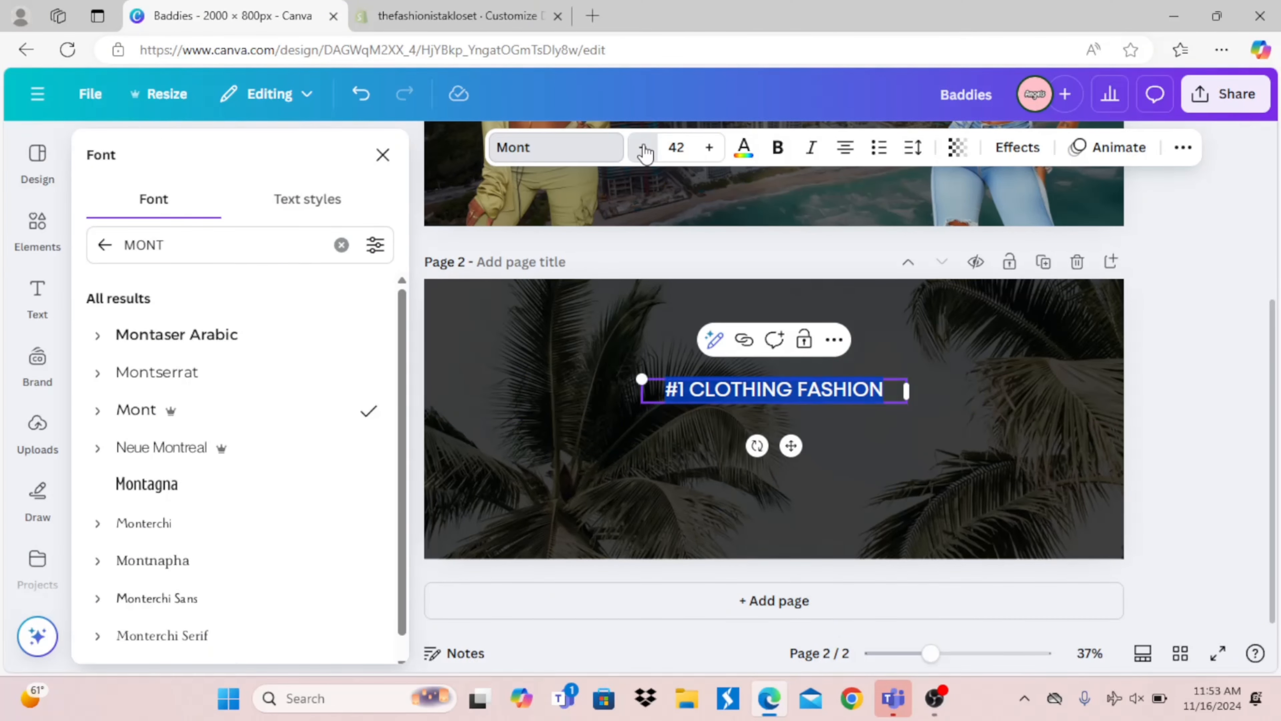
# Step: Reduce the "#1 CLOTHING FASHION" tagline on page 2 to size 39 and widen its letter spacing slightly
pyautogui.click(642, 148)
pyautogui.click(643, 148)
pyautogui.click(643, 147)
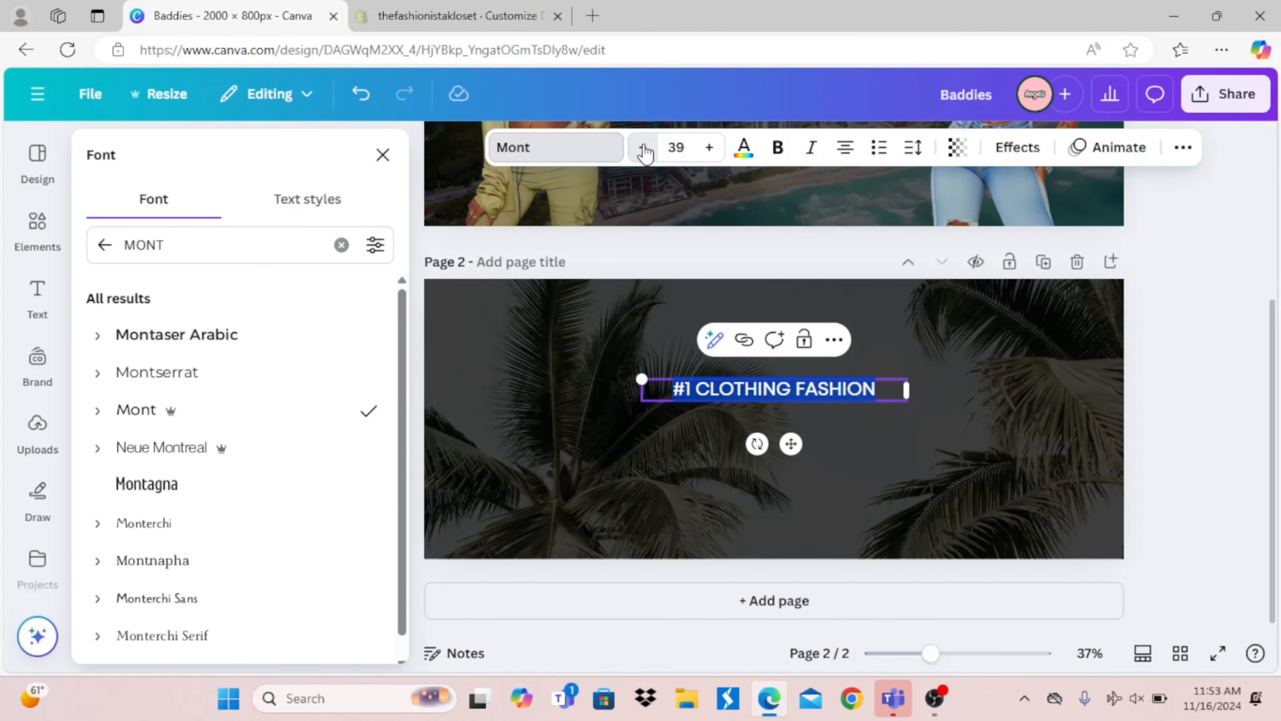
pyautogui.click(911, 151)
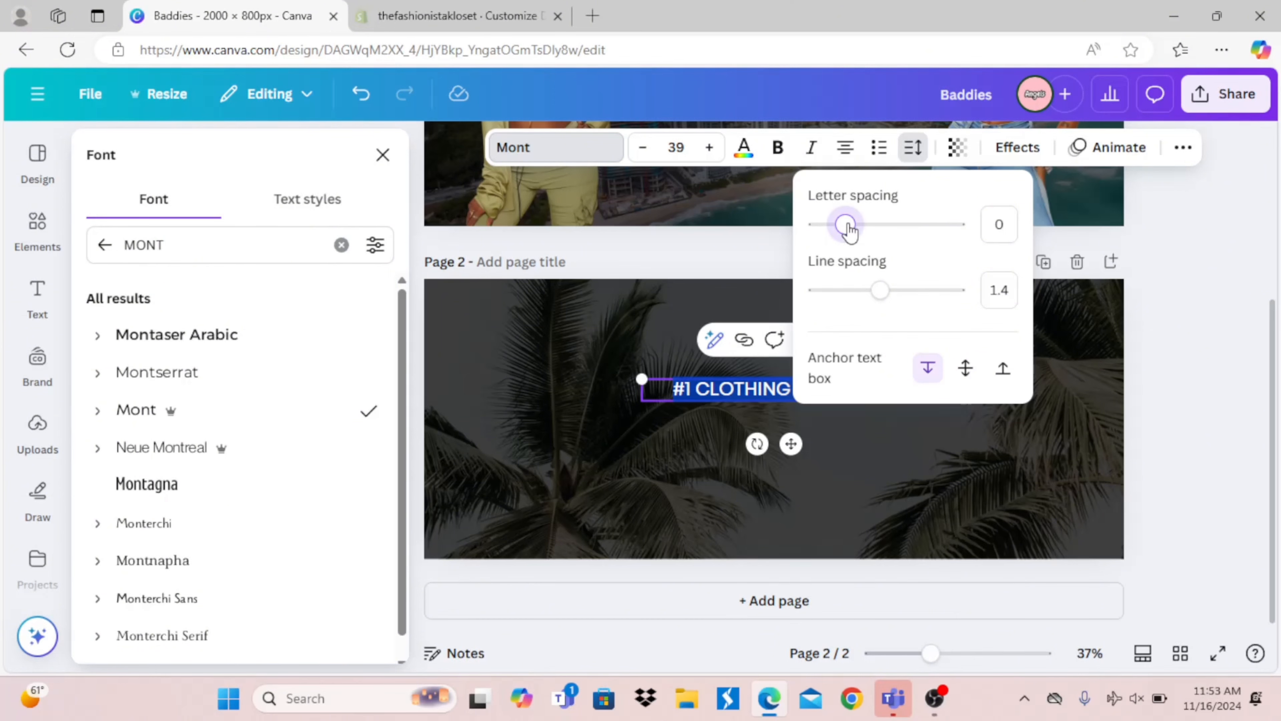
pyautogui.moveTo(848, 225); pyautogui.dragTo(851, 226)
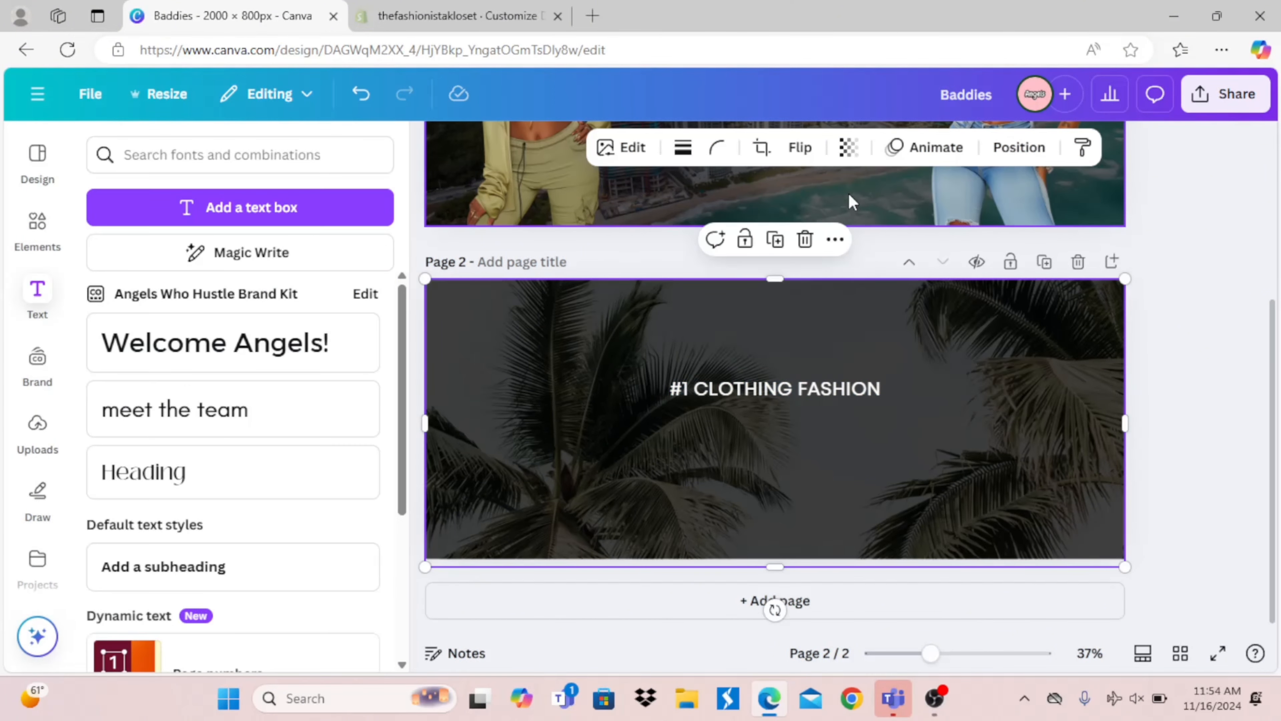
# Step: Darken the palm tree background on page 2 further by lowering its opacity
pyautogui.click(849, 152)
pyautogui.moveTo(779, 235); pyautogui.dragTo(760, 228)
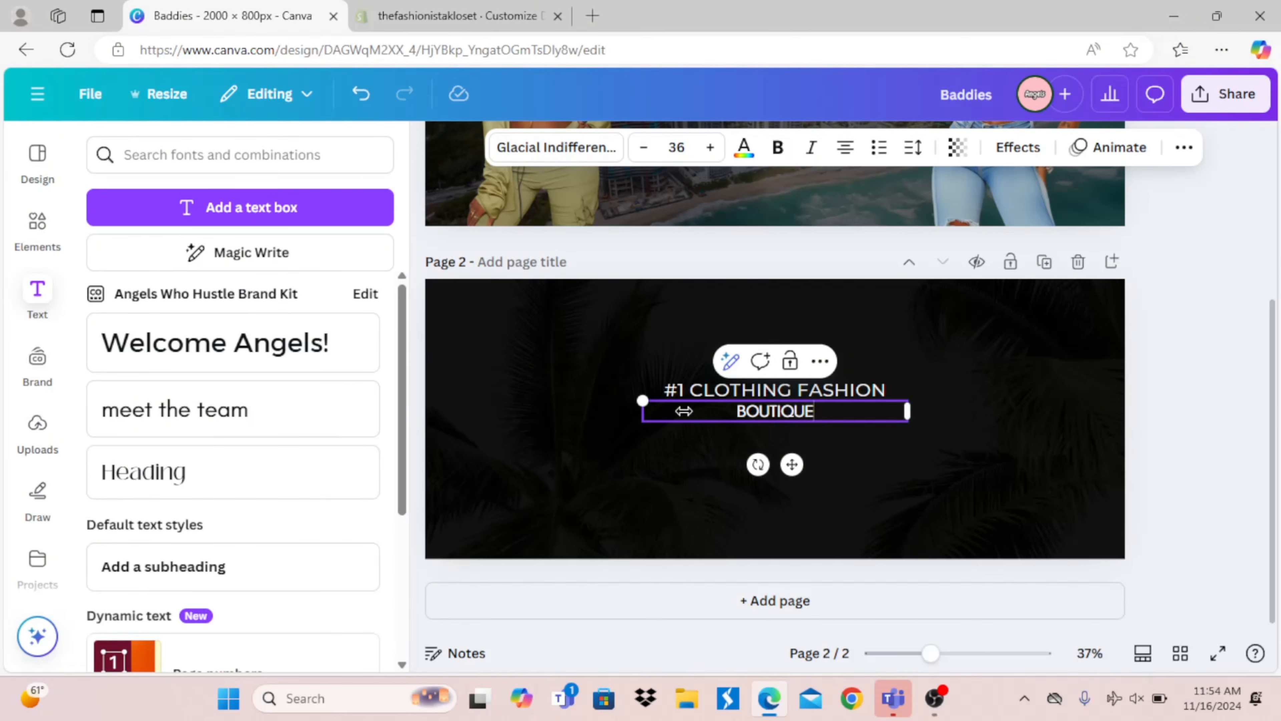
# Step: Enlarge the "BOUTIQUE" heading on page 2 to size 151 and center it directly below the tagline
pyautogui.moveTo(684, 411); pyautogui.dragTo(525, 444)
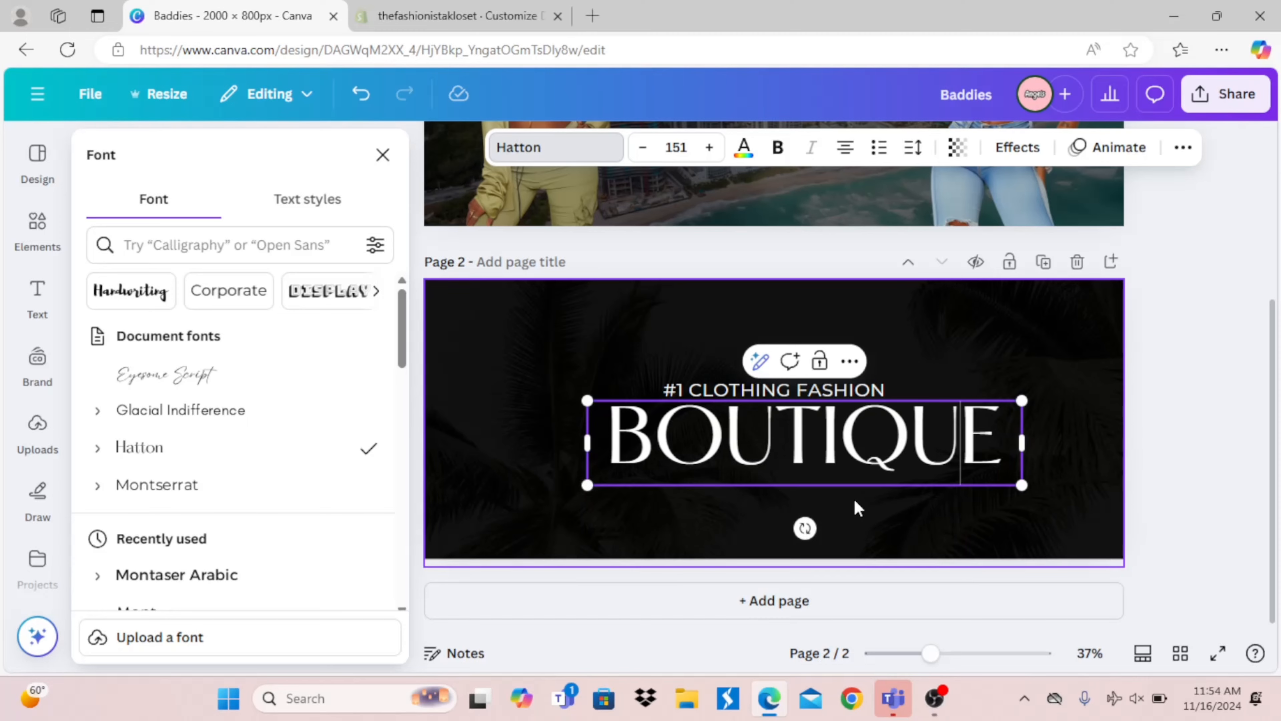
pyautogui.click(858, 508)
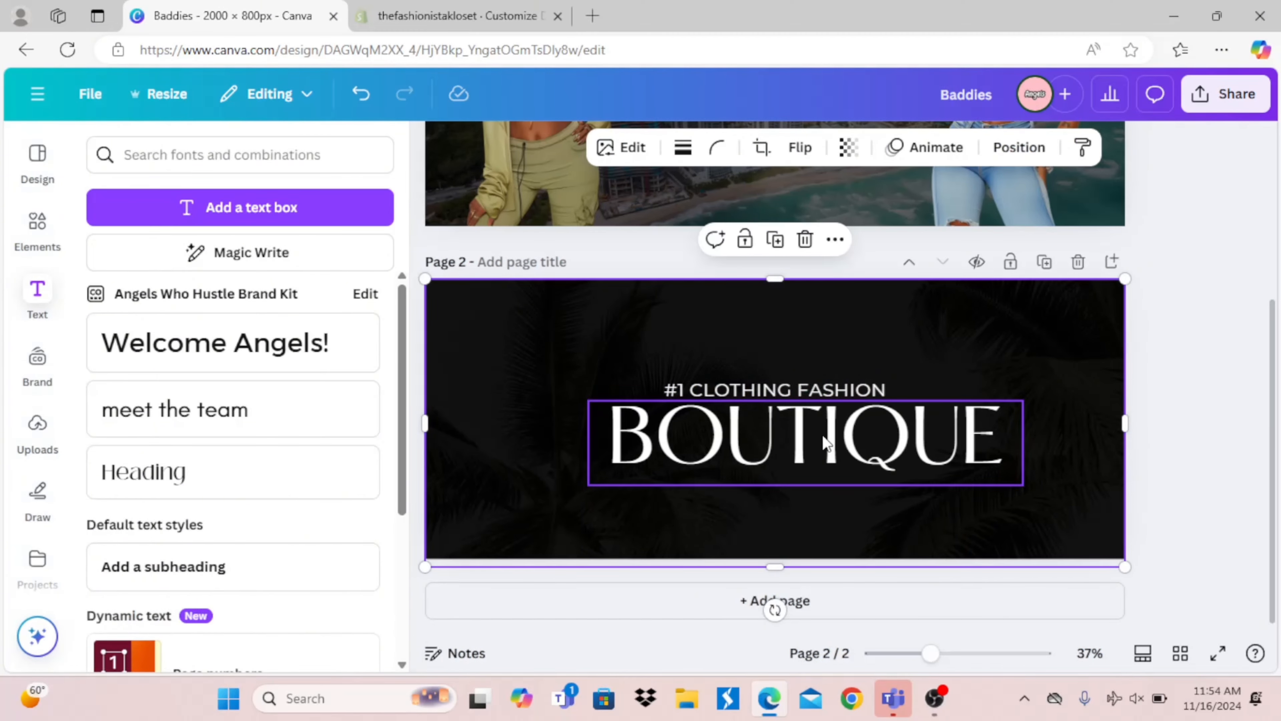
pyautogui.click(822, 445)
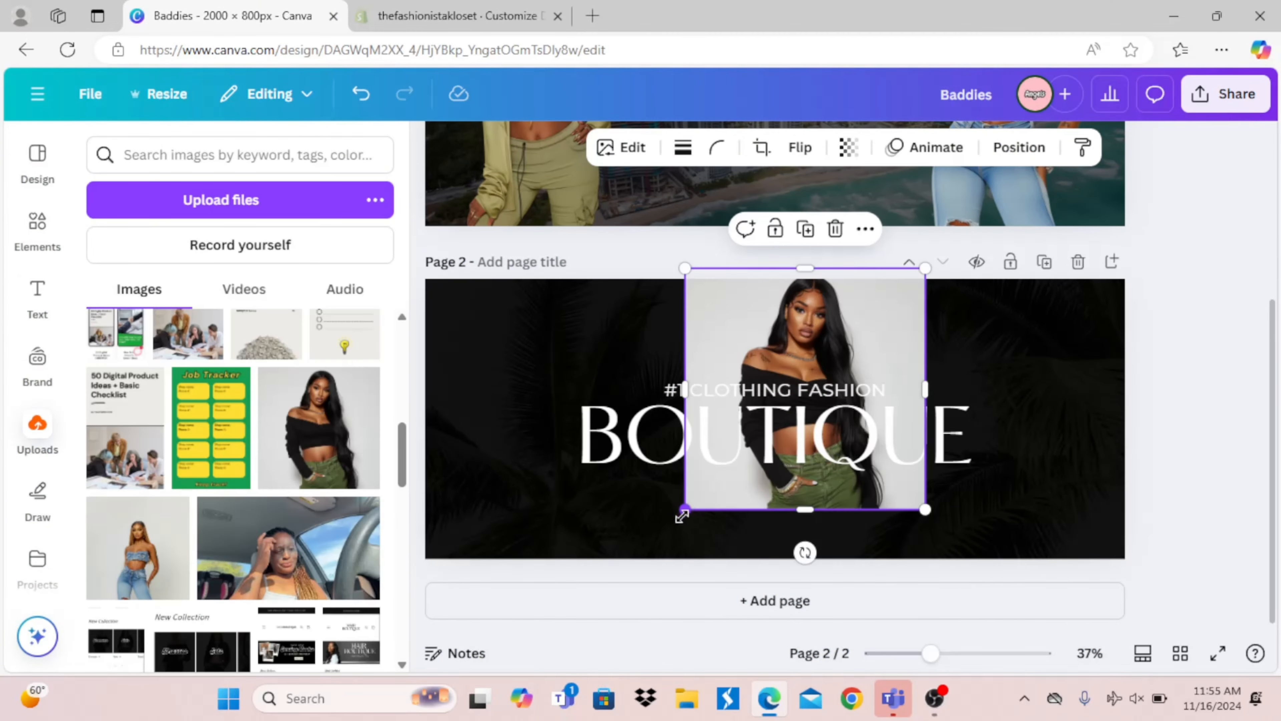
# Step: Enlarge the photo of the woman to the full height of page 2, remove its background and position her centrally
pyautogui.moveTo(682, 515); pyautogui.dragTo(635, 559)
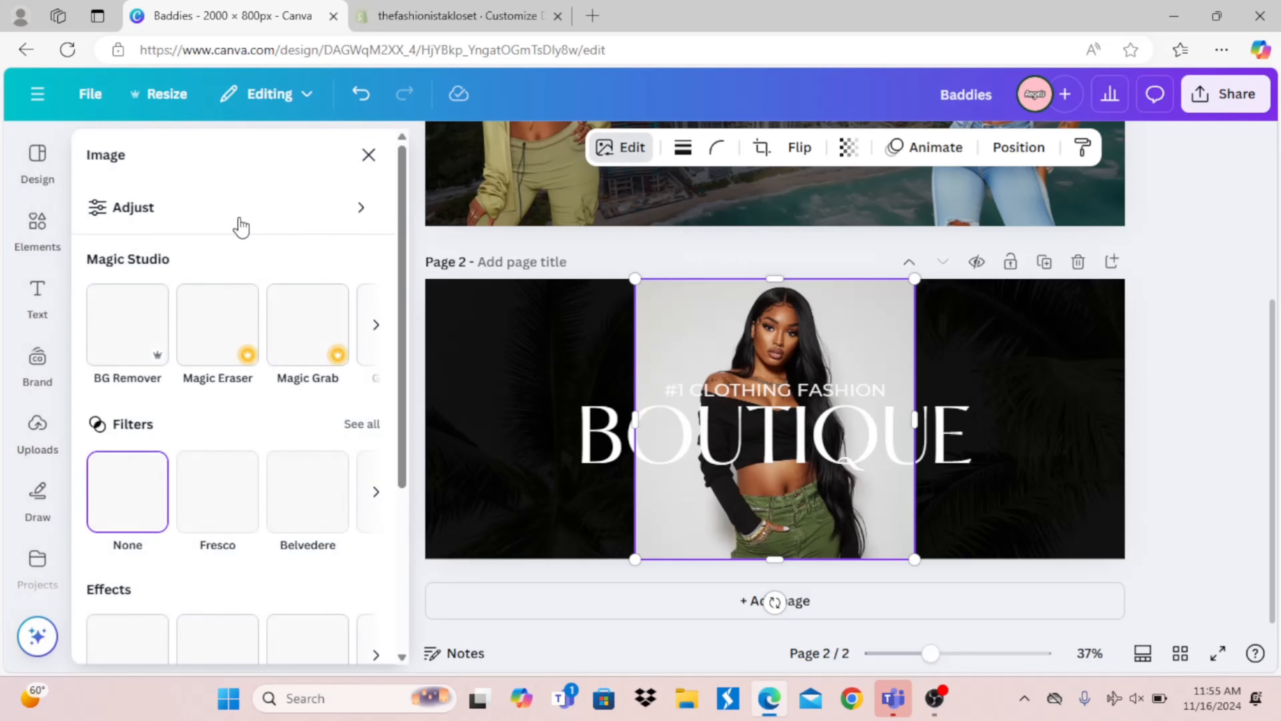
pyautogui.click(126, 368)
pyautogui.moveTo(802, 559); pyautogui.dragTo(814, 527)
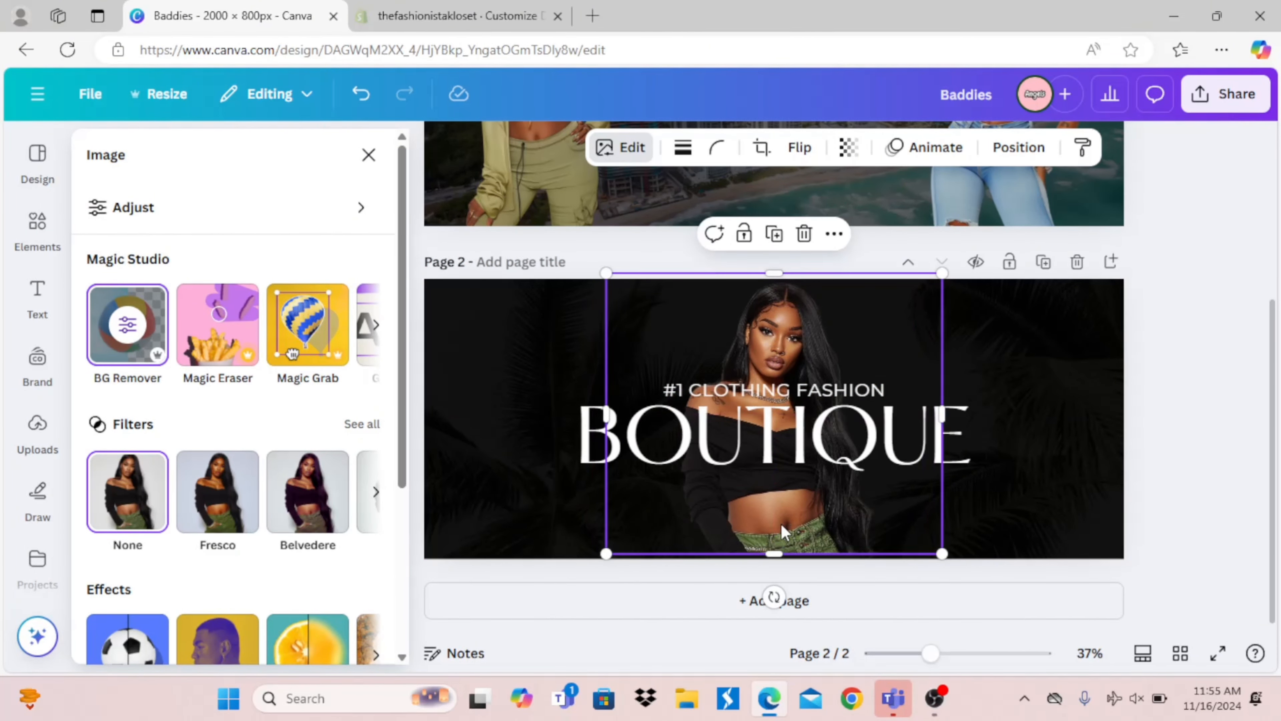
# Step: Add a square shape to page 2 and reshape it into a thin strip spanning the full width of the bottom edge
pyautogui.click(38, 227)
pyautogui.click(108, 444)
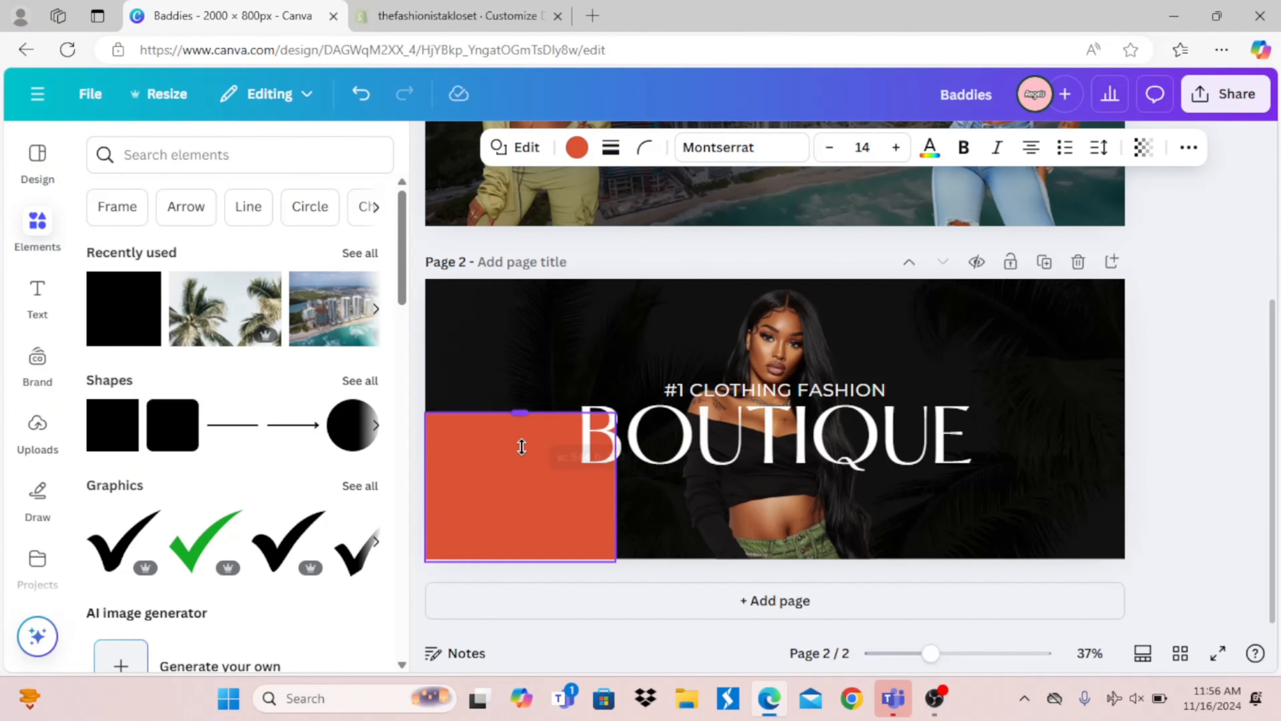
pyautogui.moveTo(521, 416); pyautogui.dragTo(523, 535)
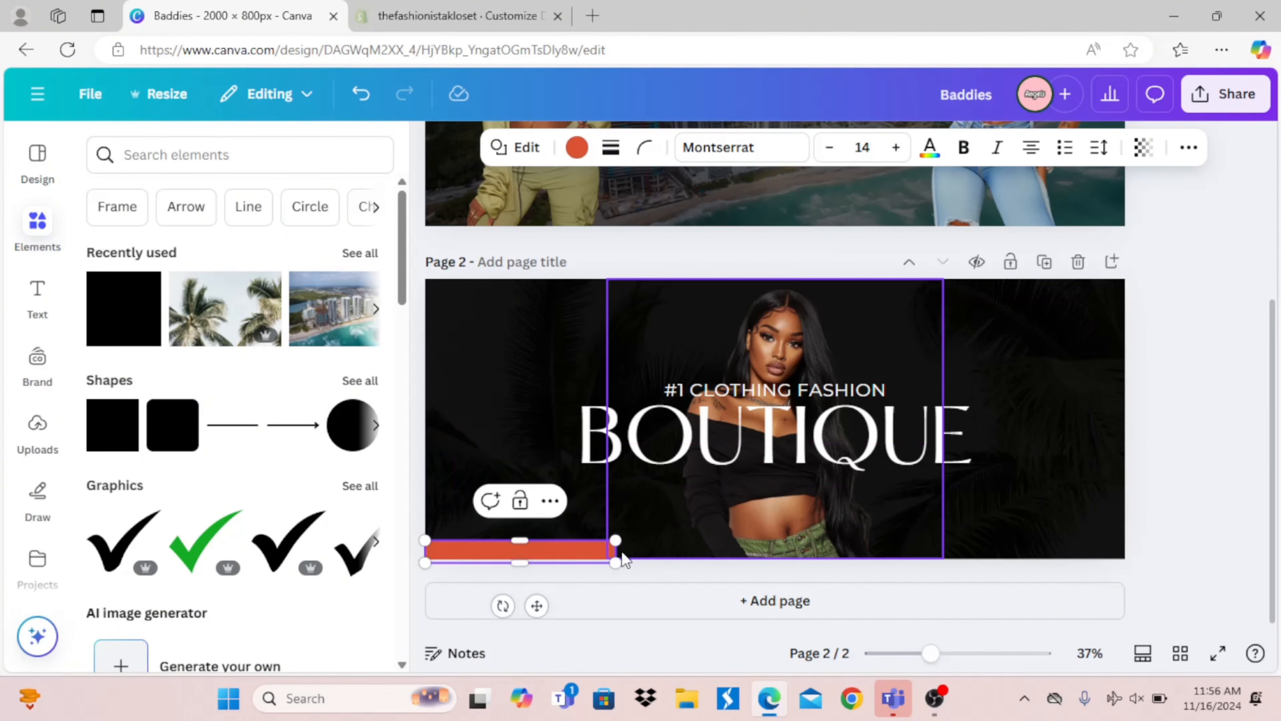
pyautogui.moveTo(616, 550); pyautogui.dragTo(1132, 509)
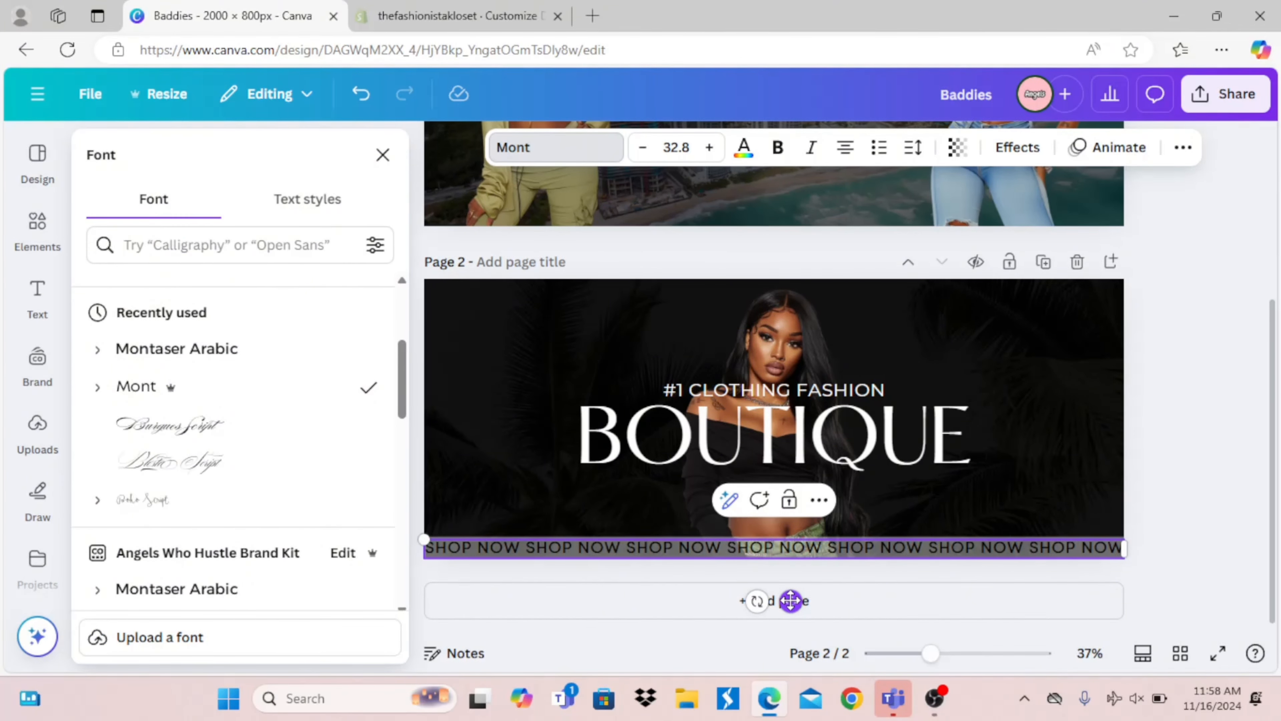
# Step: Set the bottom strip's opacity to 100 and realign the repeated "SHOP NOW" text on top of it
pyautogui.moveTo(791, 601); pyautogui.dragTo(792, 579)
pyautogui.click(790, 553)
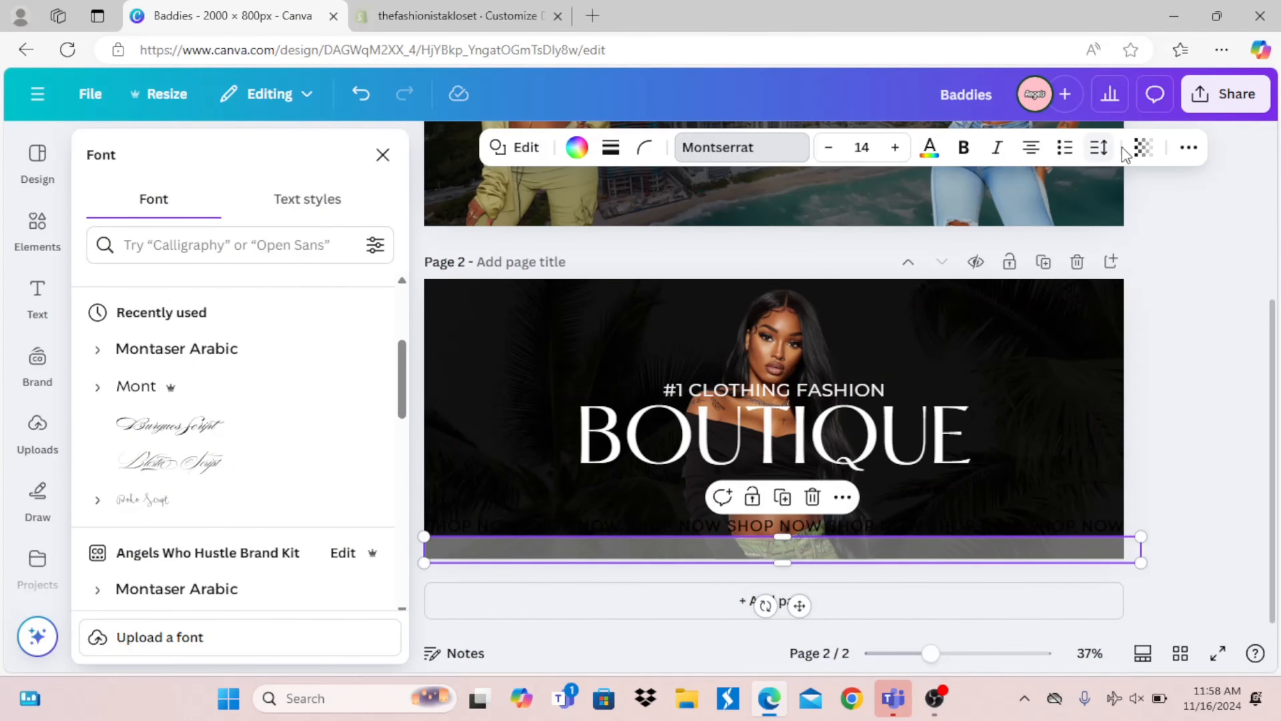
pyautogui.click(1141, 148)
pyautogui.moveTo(1100, 226); pyautogui.dragTo(1236, 218)
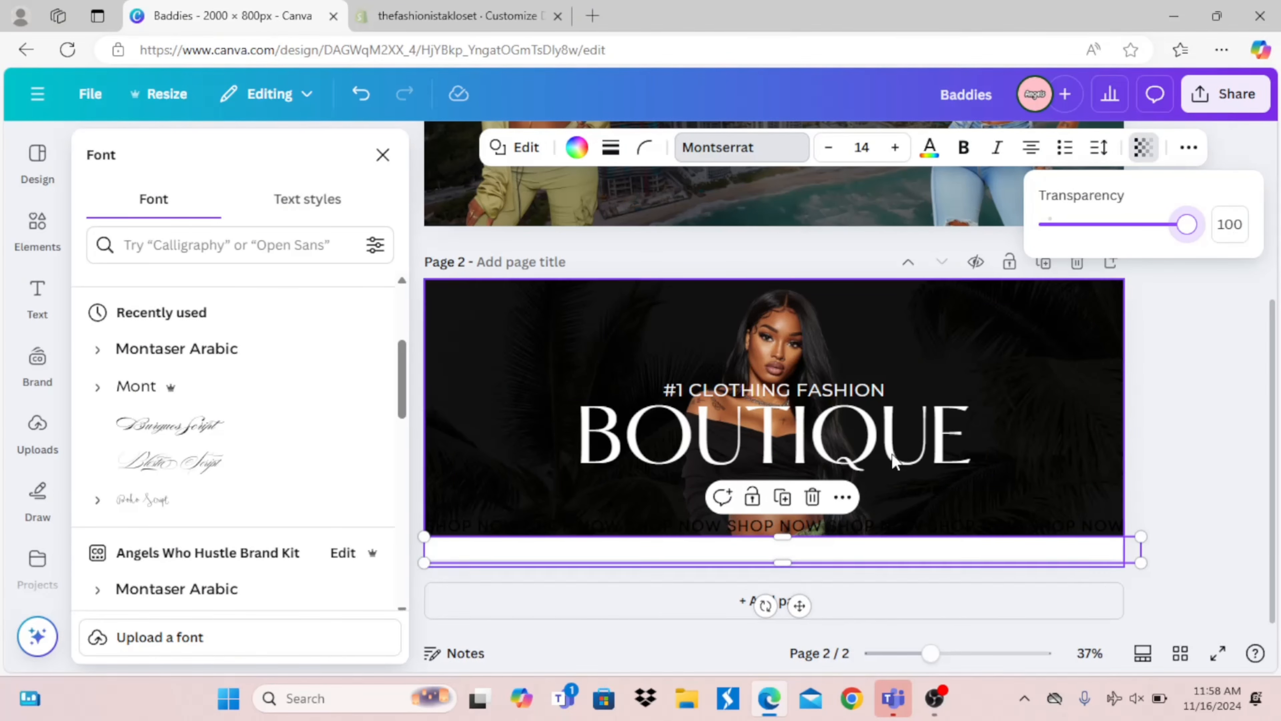
pyautogui.click(871, 532)
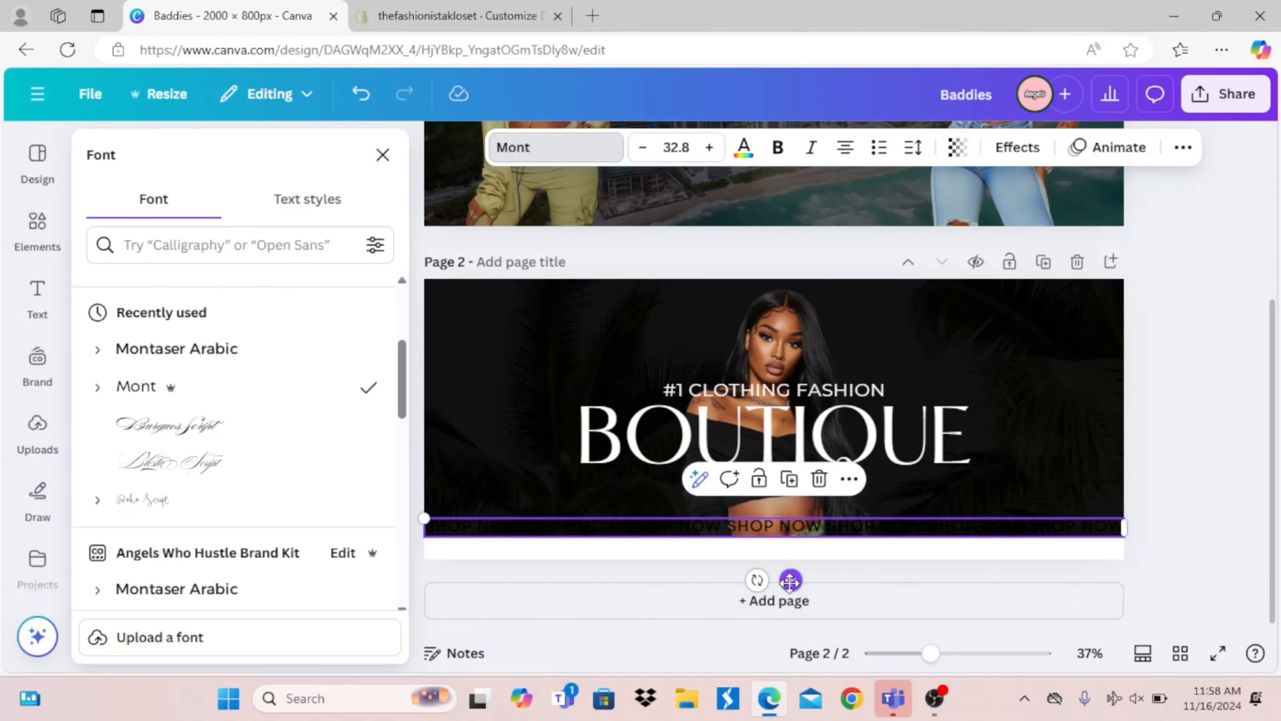
pyautogui.moveTo(789, 583); pyautogui.dragTo(791, 603)
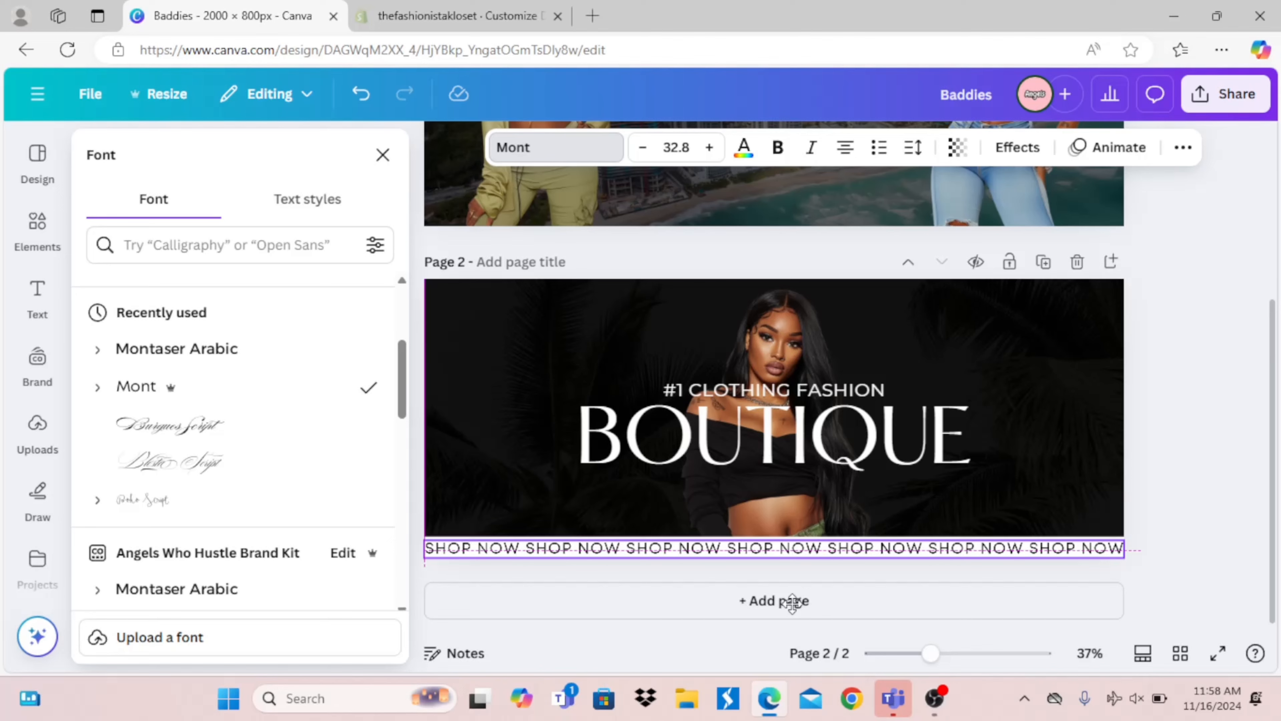
pyautogui.click(1267, 492)
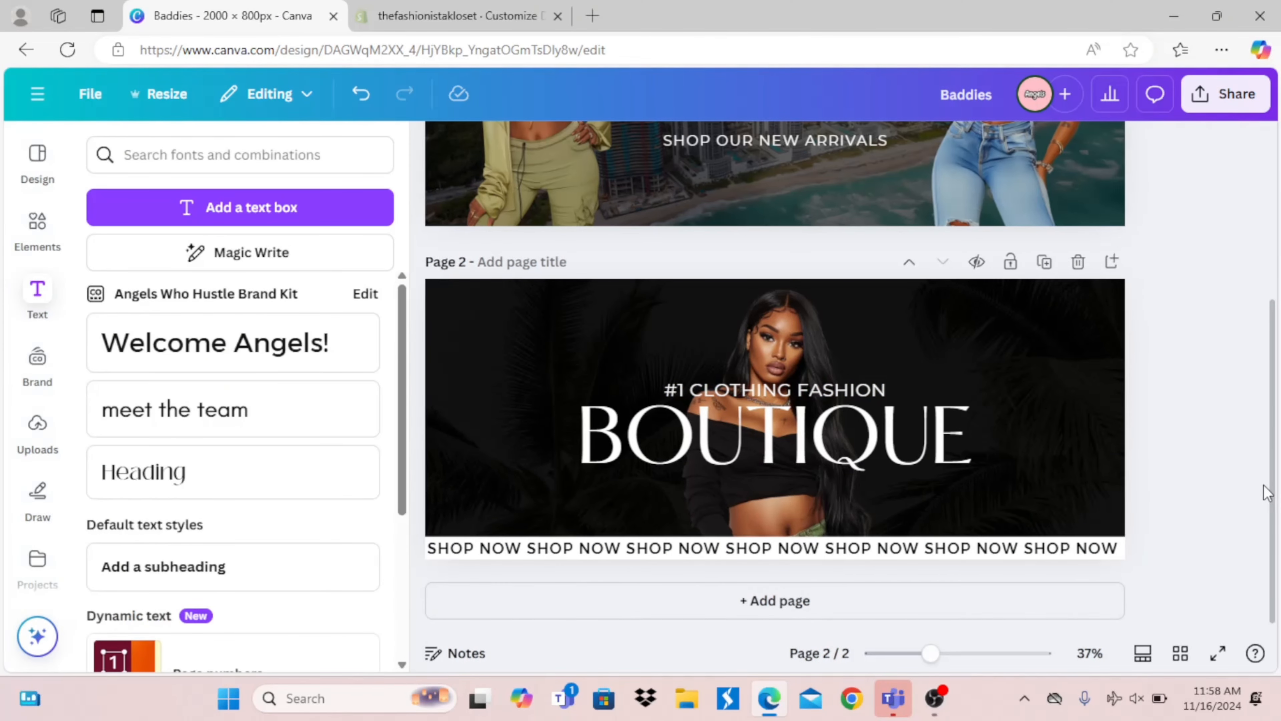
# Step: Add a third page and place the greeting text "Hey Baddie ," on it
pyautogui.click(840, 612)
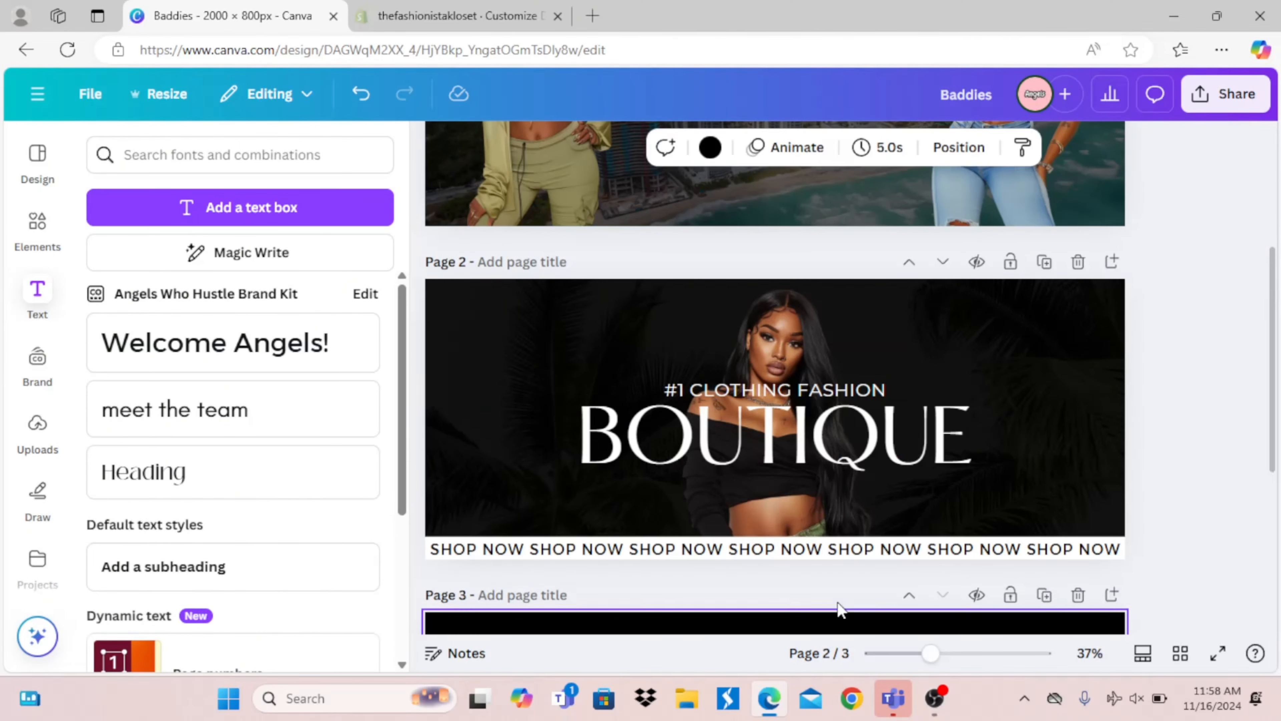
pyautogui.click(222, 356)
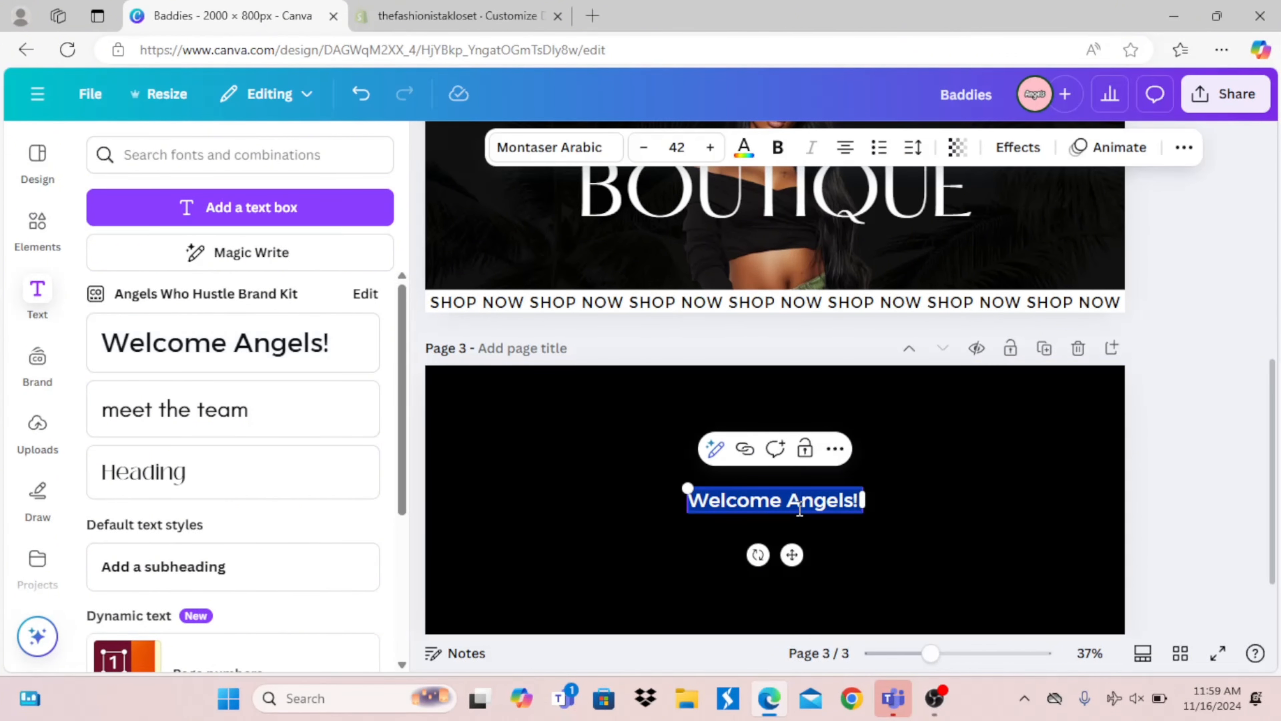
pyautogui.write('Hey Baddie ,')
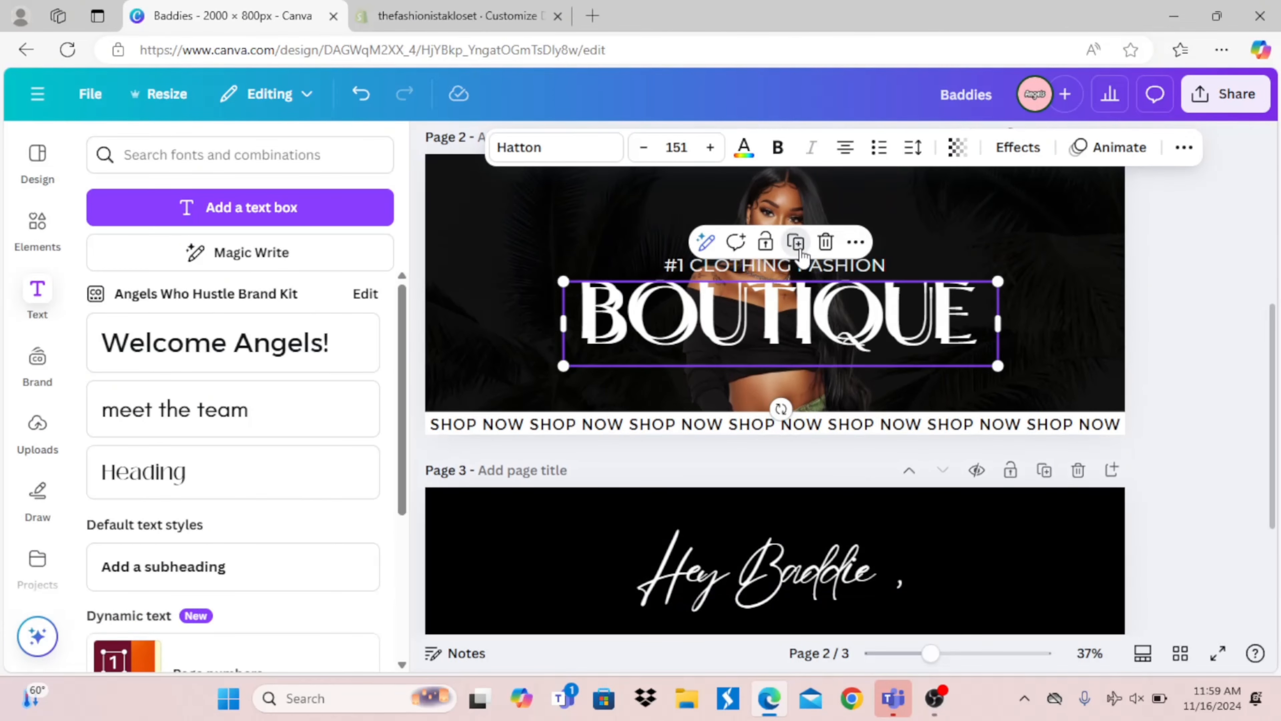
# Step: Move the duplicated "BOUTIQUE" heading from page 2 onto page 3, below the greeting
pyautogui.moveTo(804, 326); pyautogui.dragTo(802, 688)
pyautogui.click(801, 688)
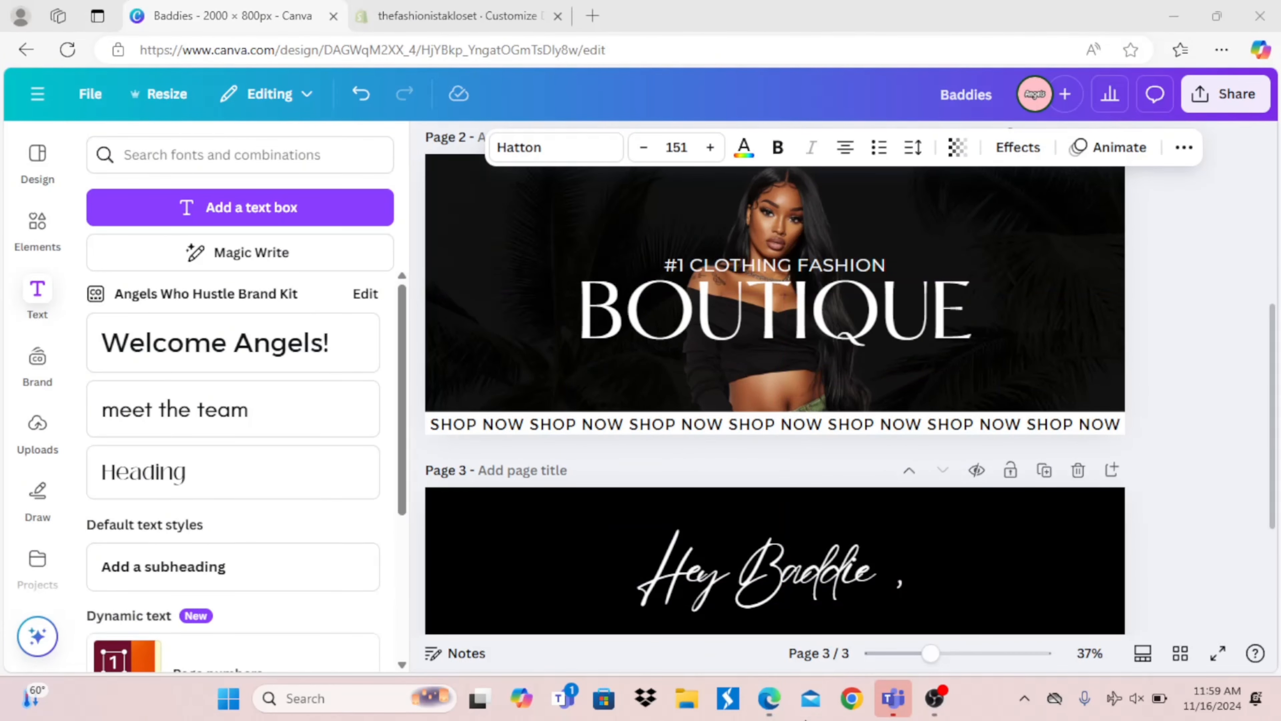
pyautogui.moveTo(1273, 484); pyautogui.dragTo(1273, 514)
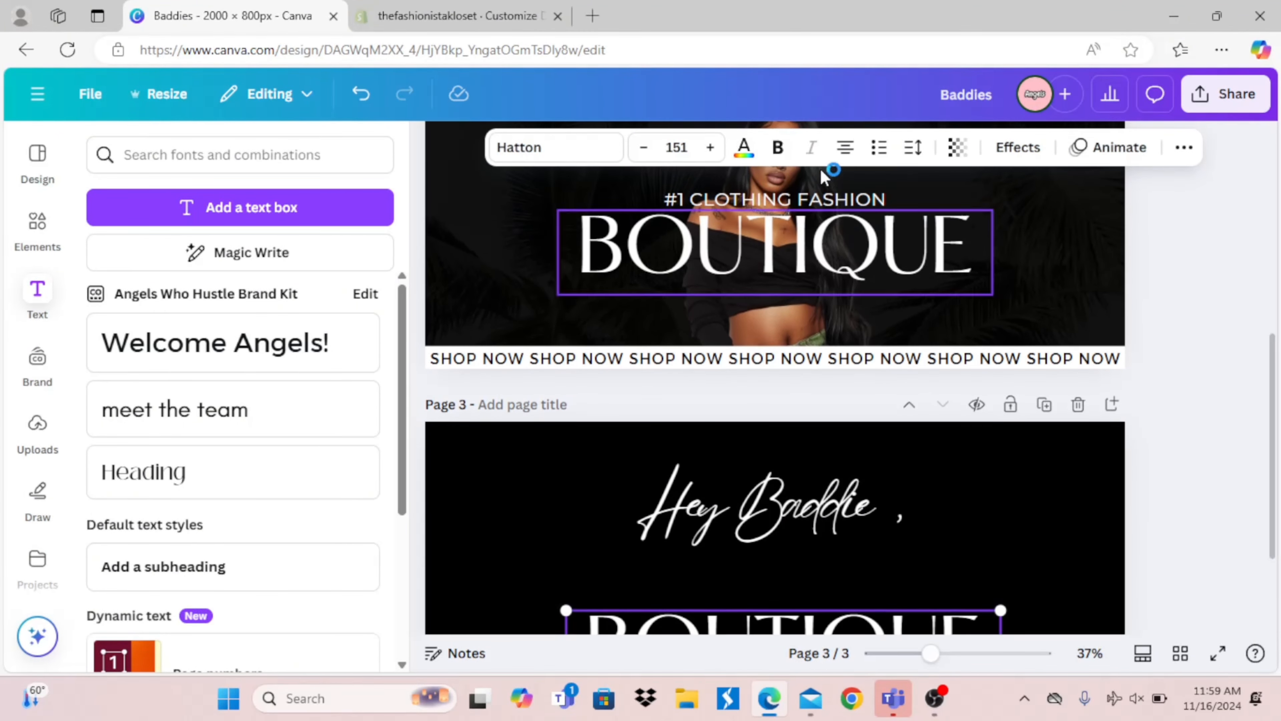
# Step: Copy the page 2 tagline to page 3 beneath the greeting and change its wording to "WINTER SALE STARTS NOW"
pyautogui.click(803, 212)
pyautogui.click(801, 201)
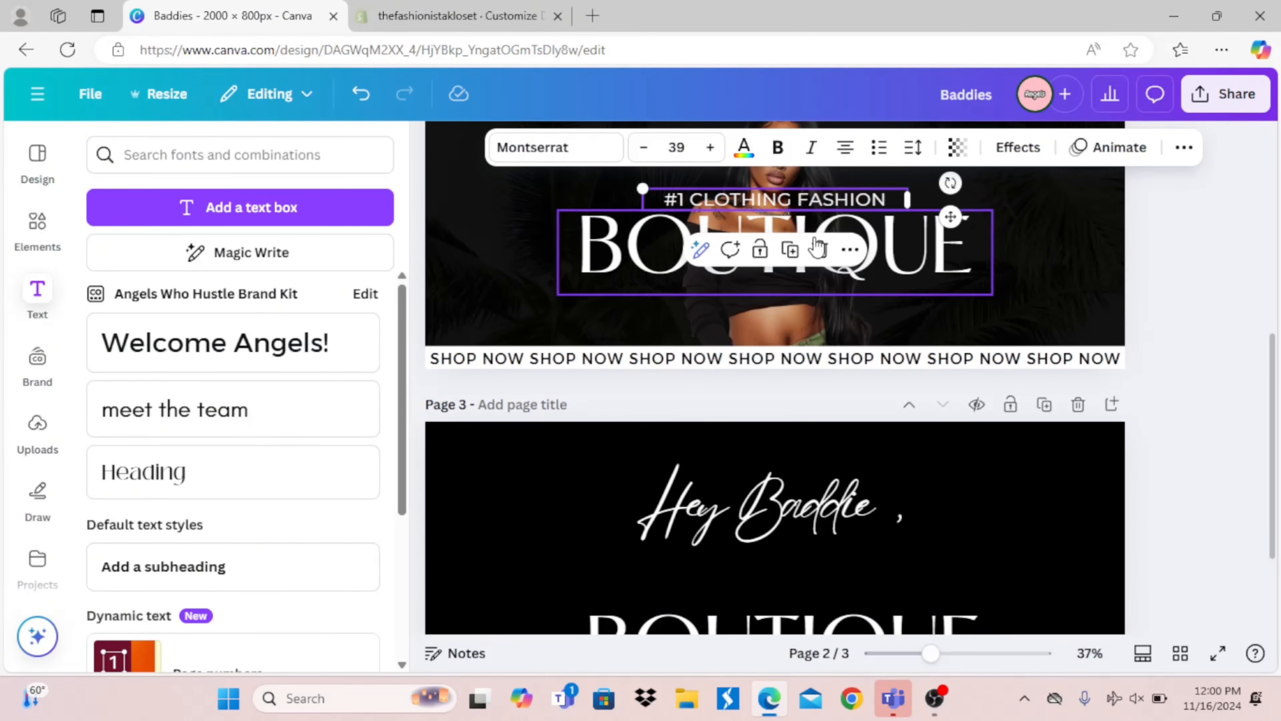
pyautogui.click(789, 250)
pyautogui.moveTo(955, 217); pyautogui.dragTo(938, 583)
pyautogui.moveTo(938, 584); pyautogui.dragTo(940, 581)
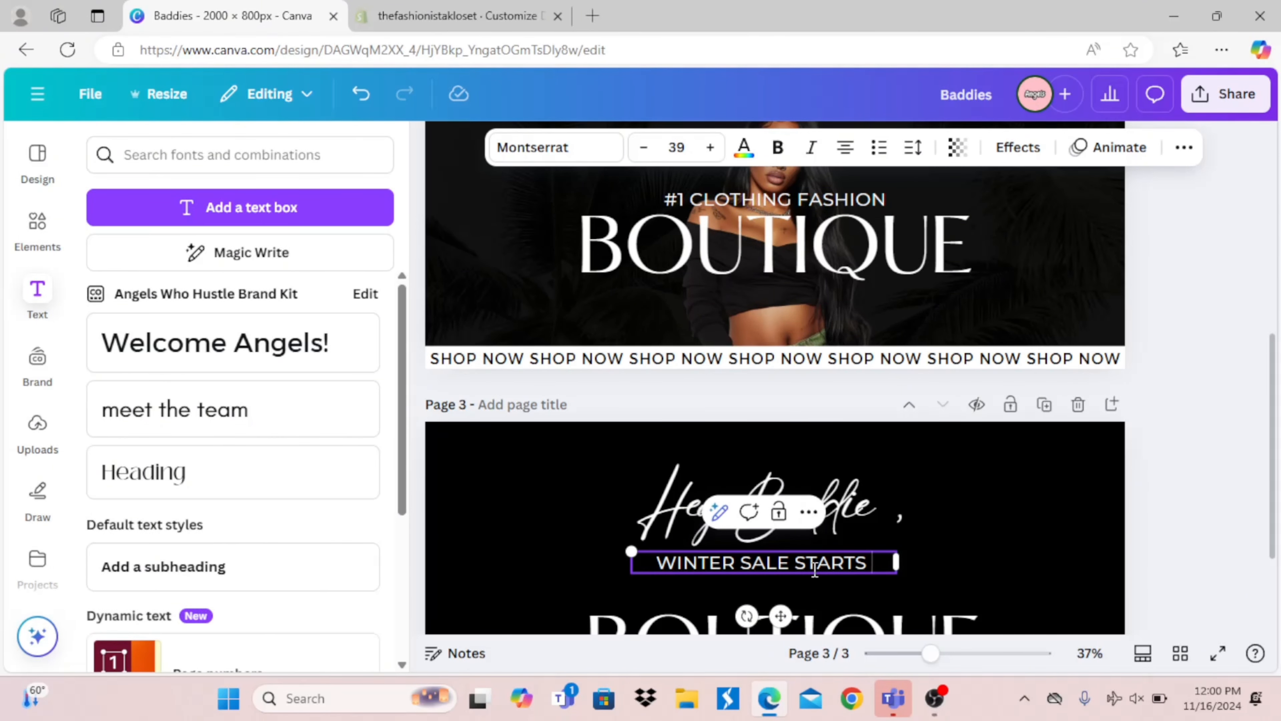
pyautogui.write('NOW')
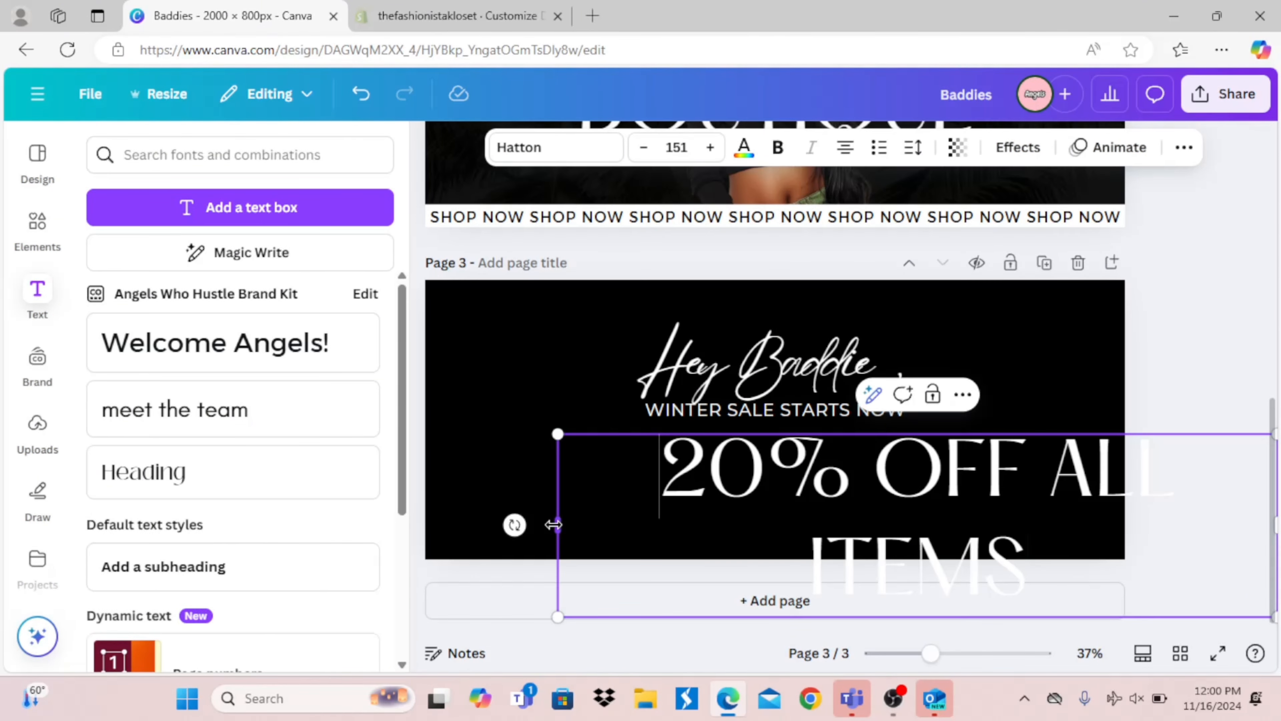
# Step: Widen the "20% OFF ALL ITEMS" text box toward the left edge of page 3
pyautogui.moveTo(558, 524); pyautogui.dragTo(428, 524)
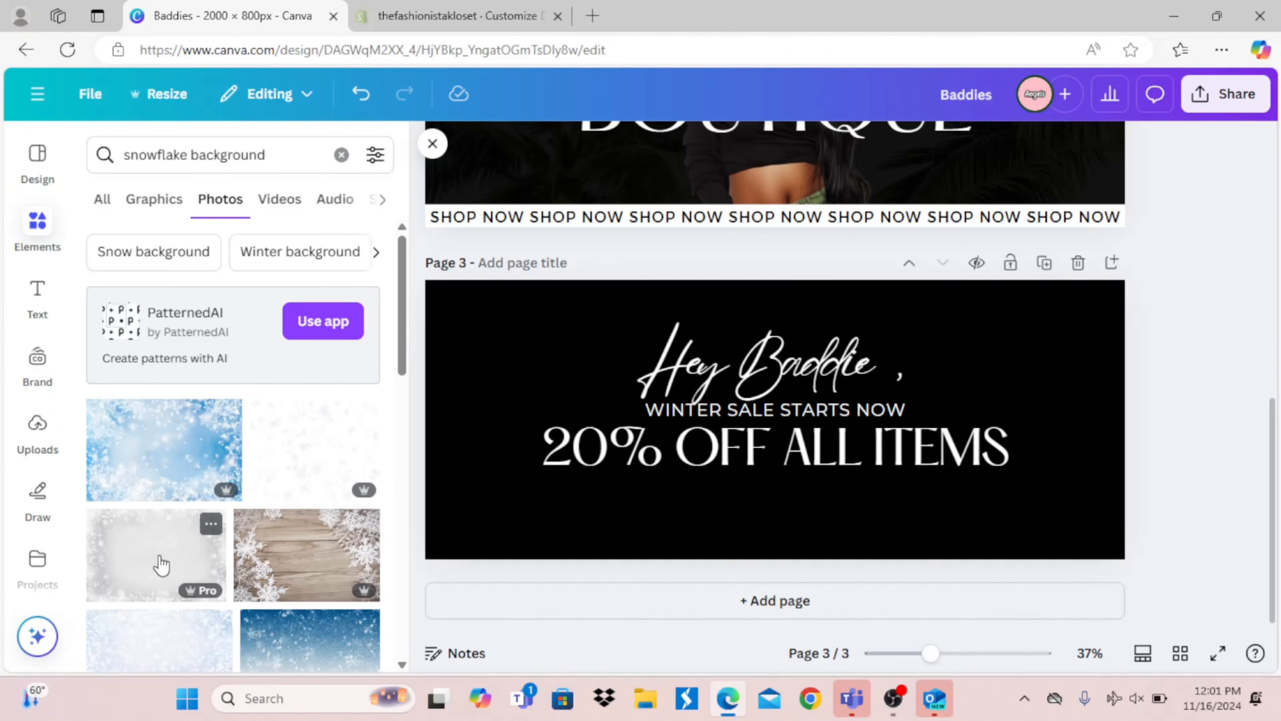
# Step: Add the grey snowflake background photo to page 3 and stretch it to cover the whole page
pyautogui.click(157, 560)
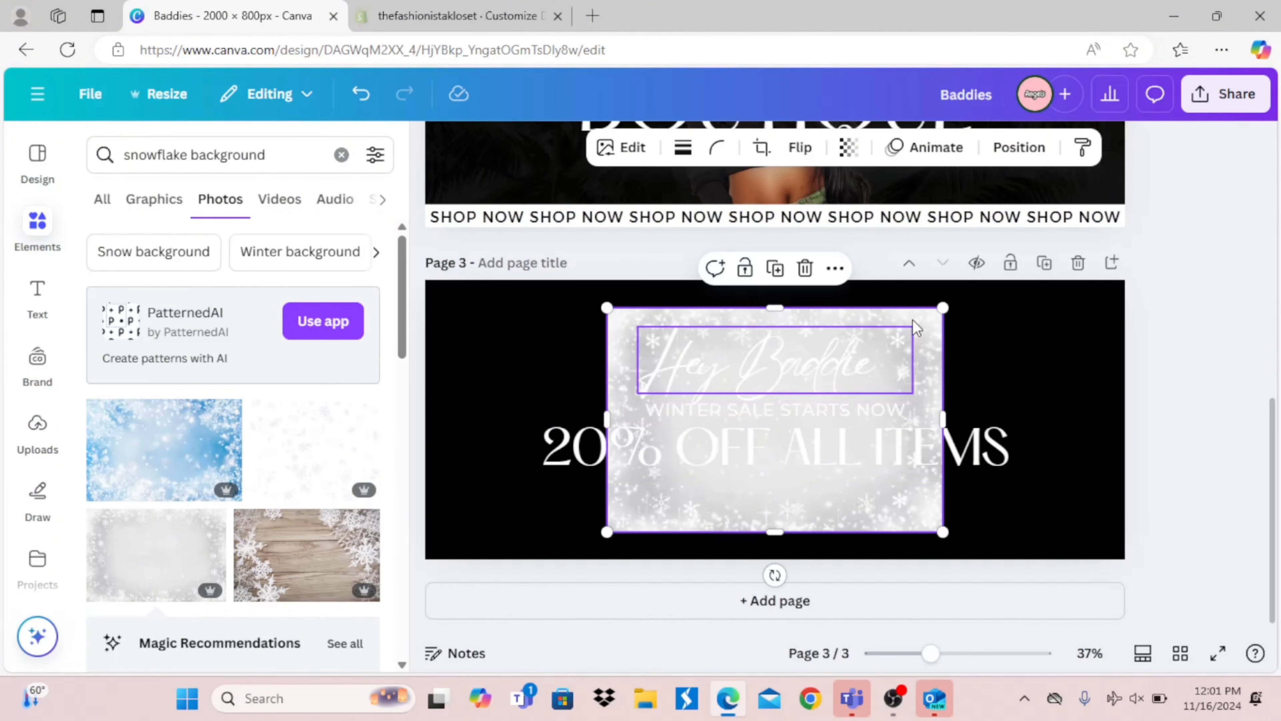
pyautogui.moveTo(930, 332); pyautogui.dragTo(746, 301)
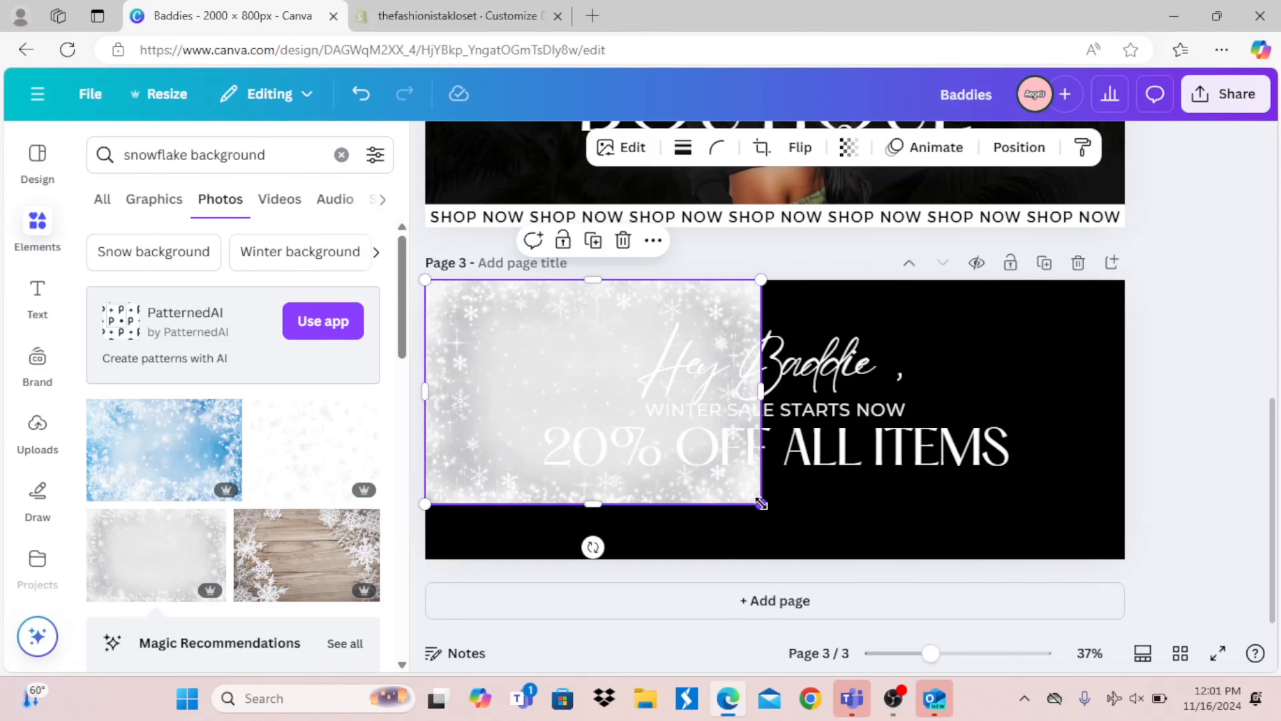
pyautogui.moveTo(761, 504); pyautogui.dragTo(845, 558)
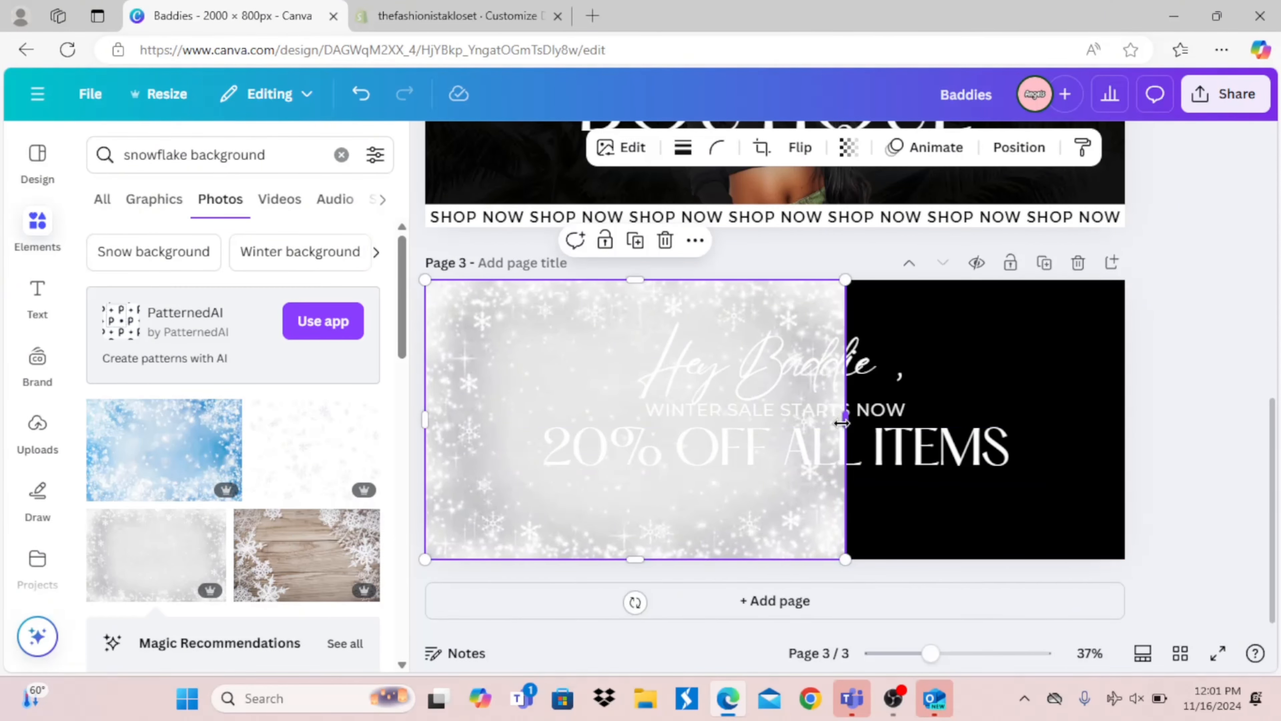
pyautogui.moveTo(843, 417); pyautogui.dragTo(1116, 403)
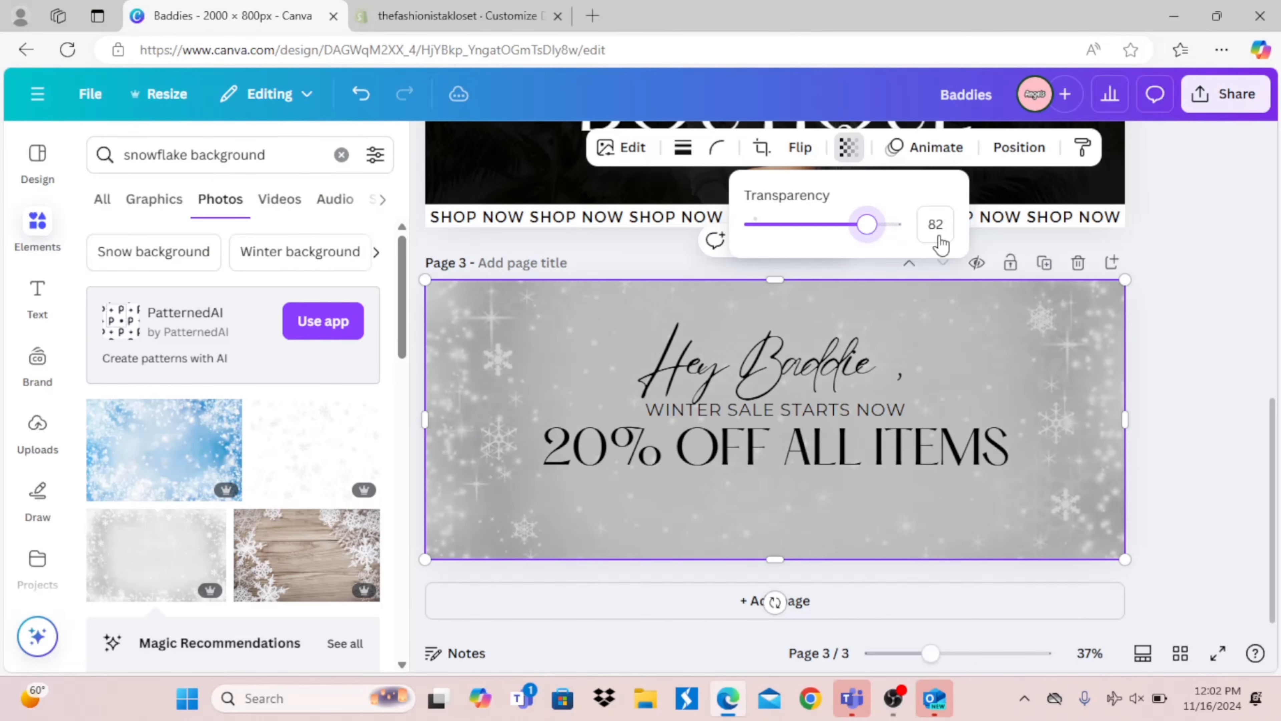
pyautogui.click(1203, 429)
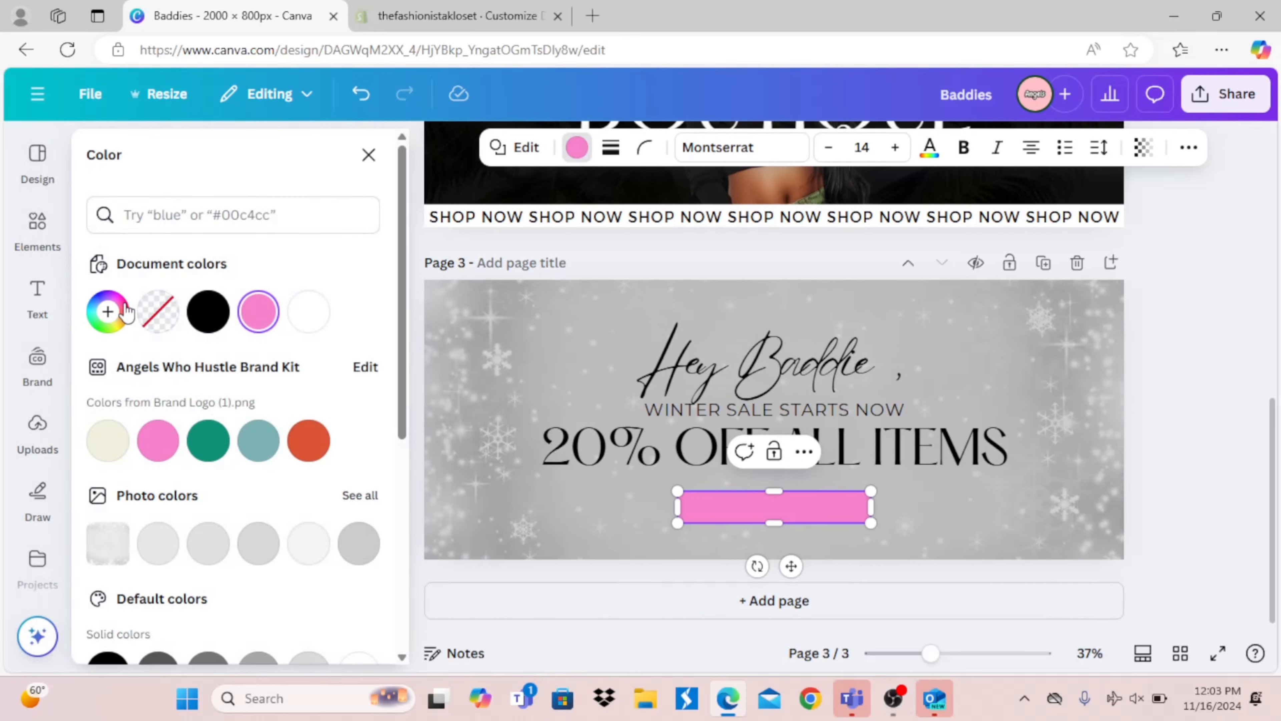
# Step: Fill the button rectangle below the offer with black and place the text "SHOP NOW" over it
pyautogui.click(208, 310)
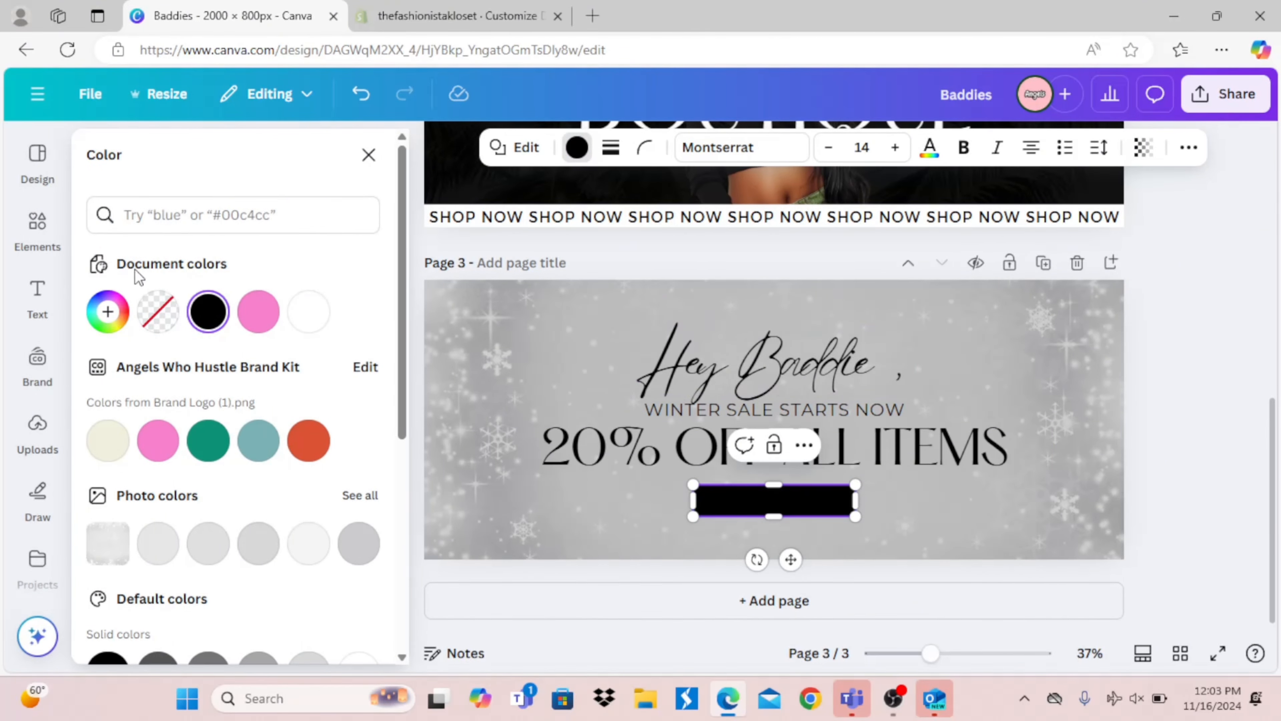
pyautogui.click(38, 296)
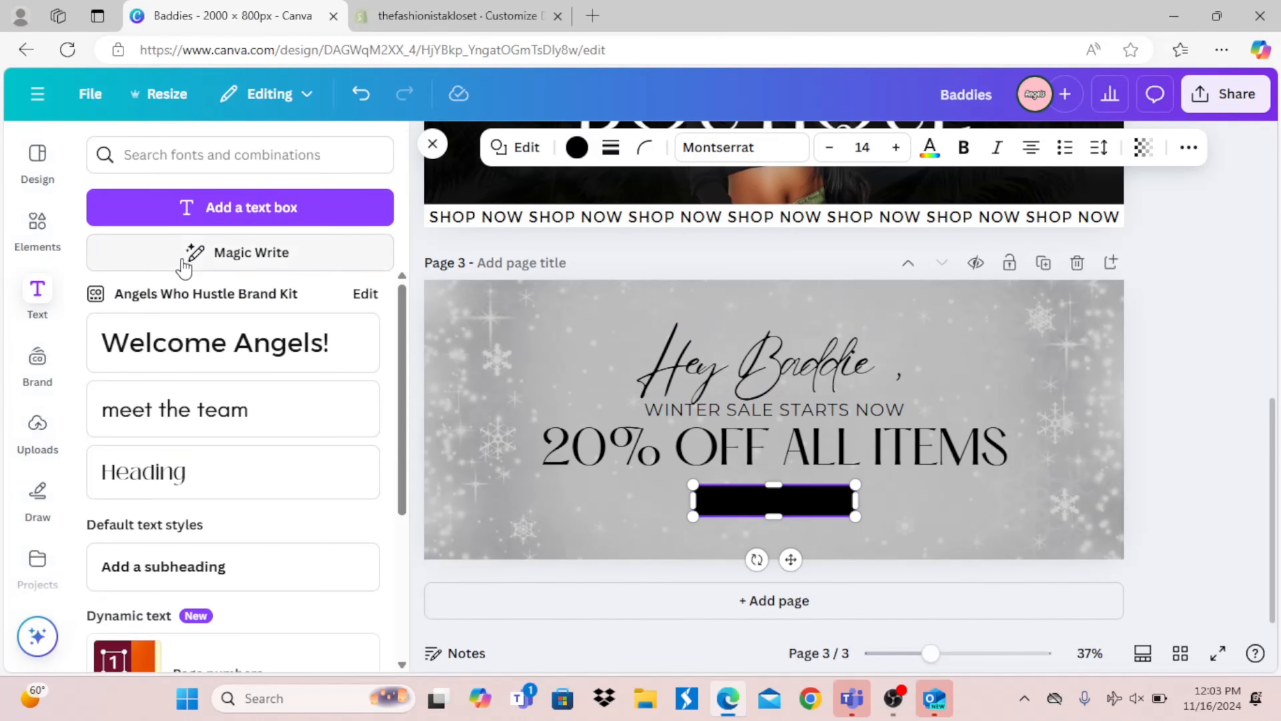
pyautogui.click(166, 409)
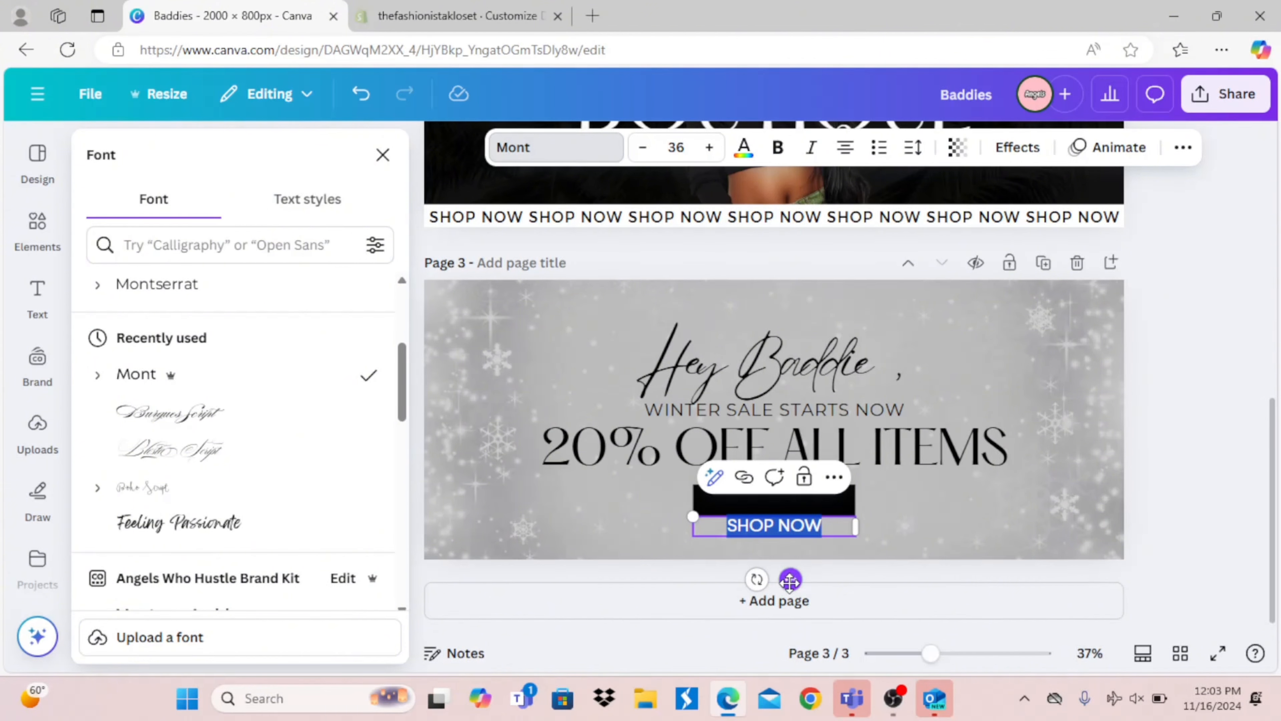
pyautogui.moveTo(790, 581); pyautogui.dragTo(790, 553)
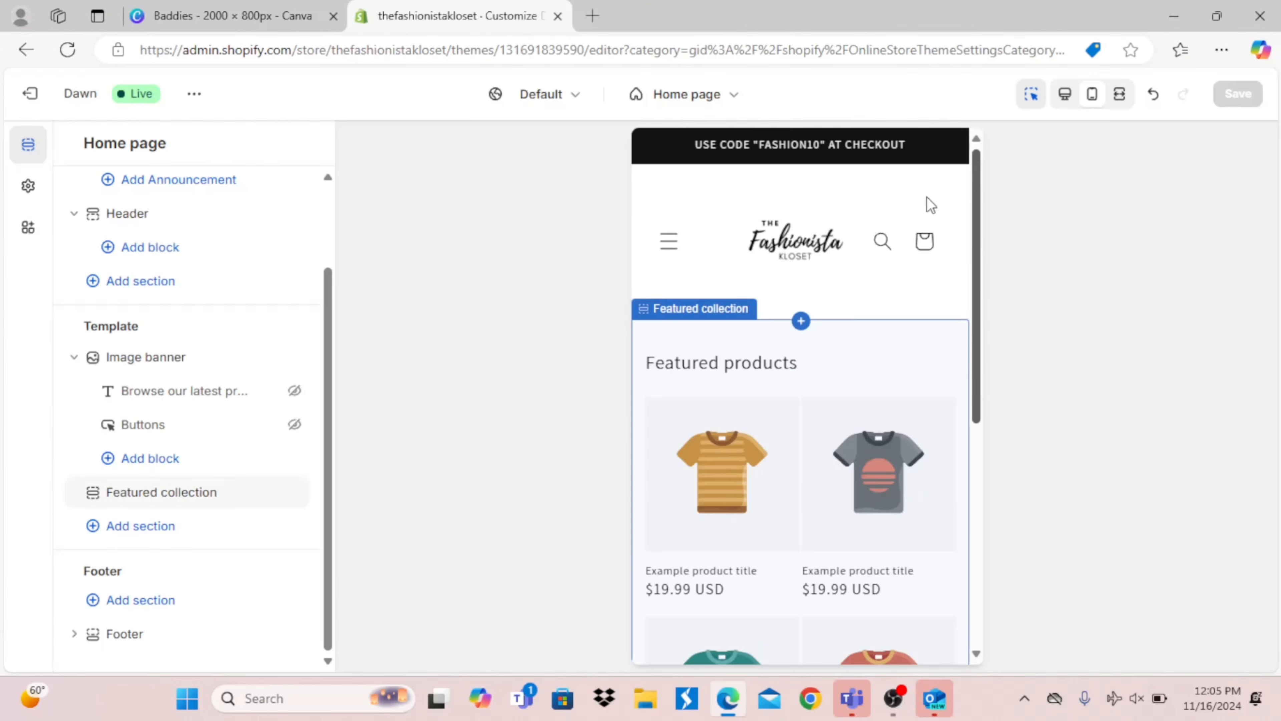
# Step: Set the "Baddies in the City" banner as the first image of the home page's top image banner
pyautogui.click(143, 358)
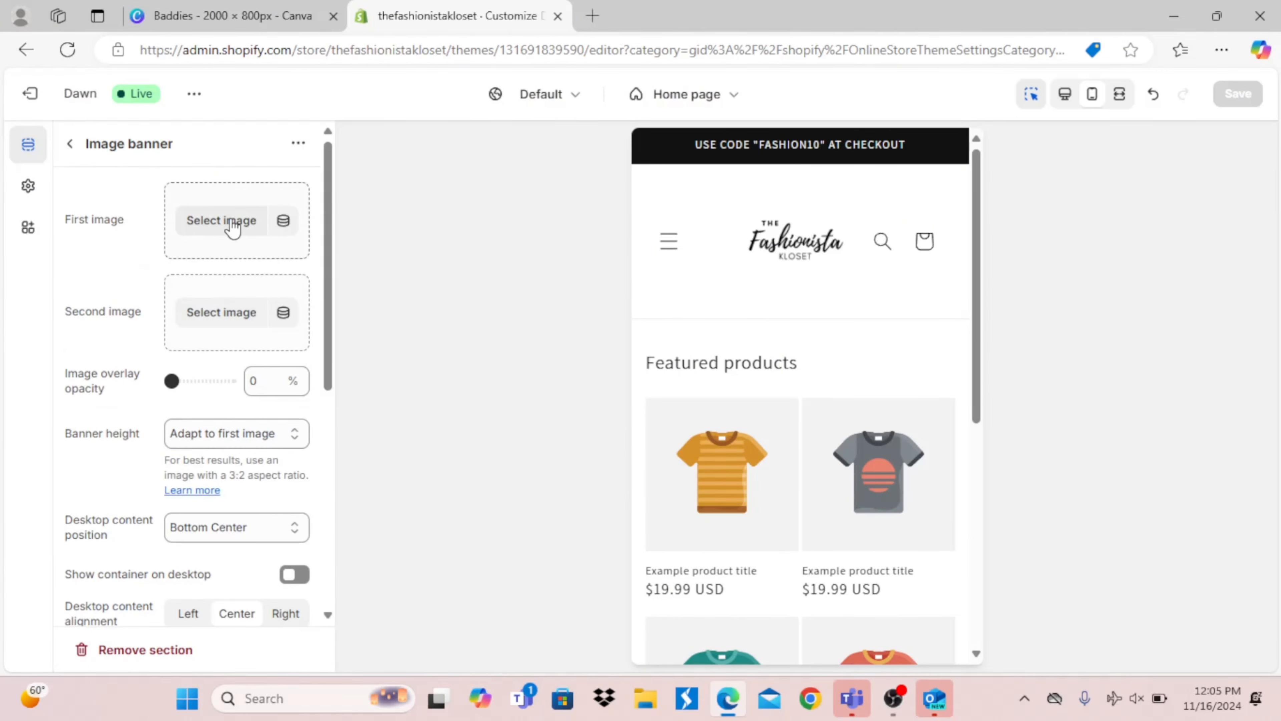
pyautogui.click(232, 227)
pyautogui.click(217, 291)
pyautogui.click(1054, 614)
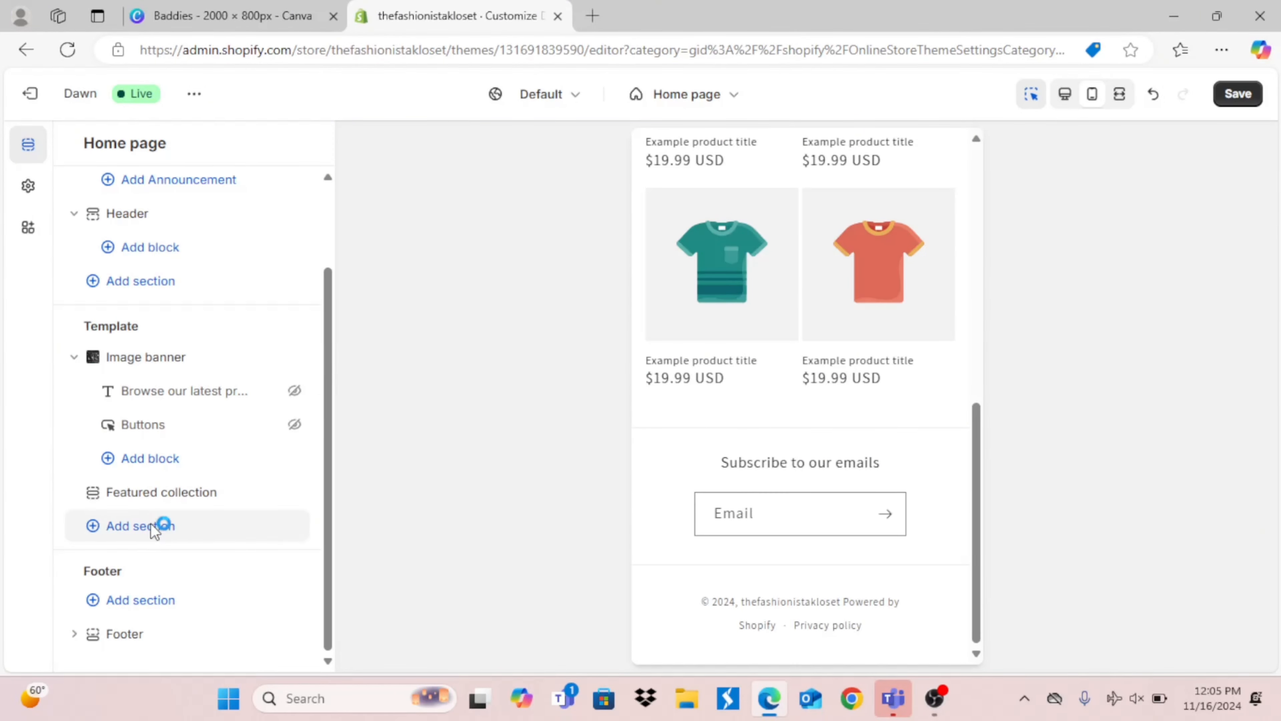
# Step: Add a second image banner section below the featured collection and hide its heading, text and buttons
pyautogui.click(155, 527)
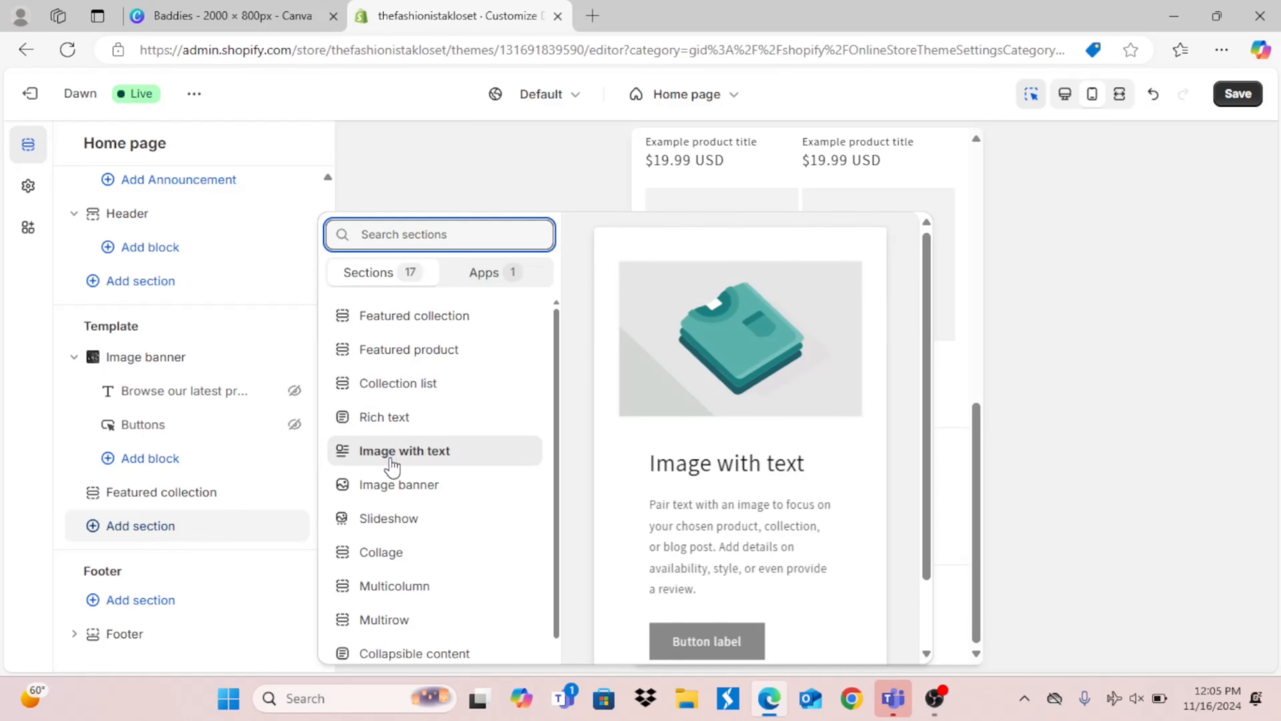
pyautogui.click(399, 485)
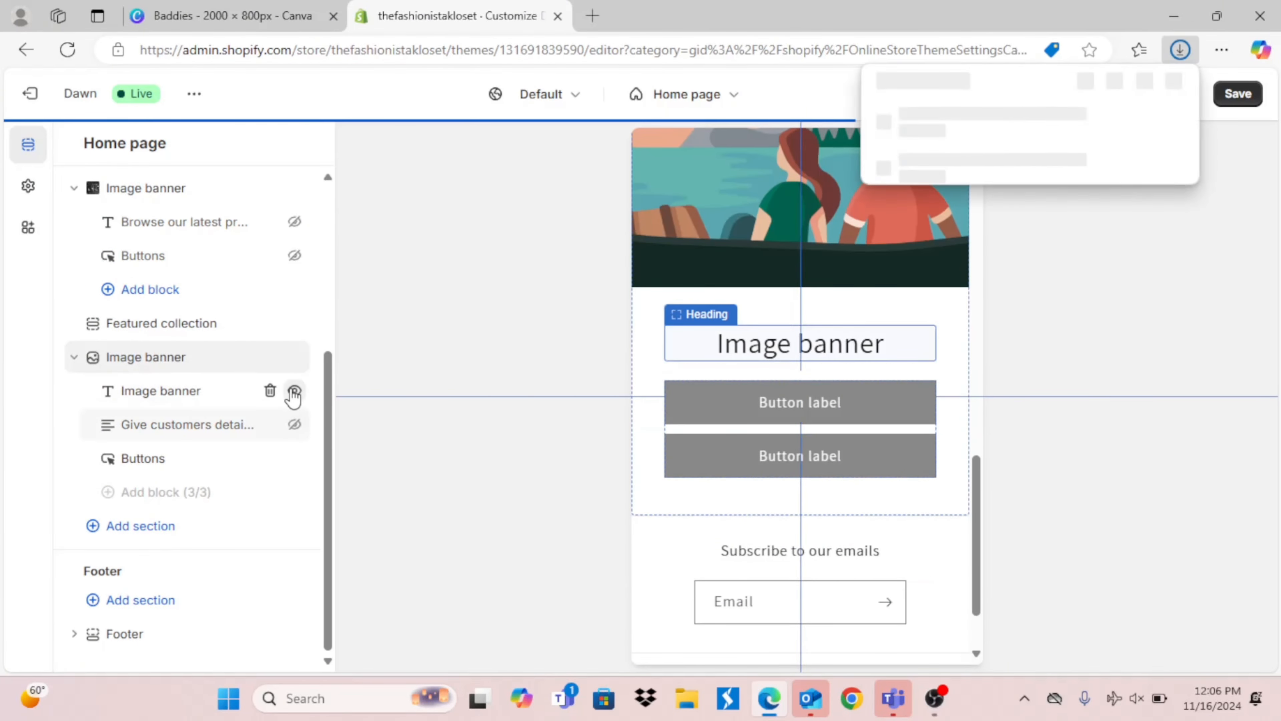
pyautogui.click(294, 458)
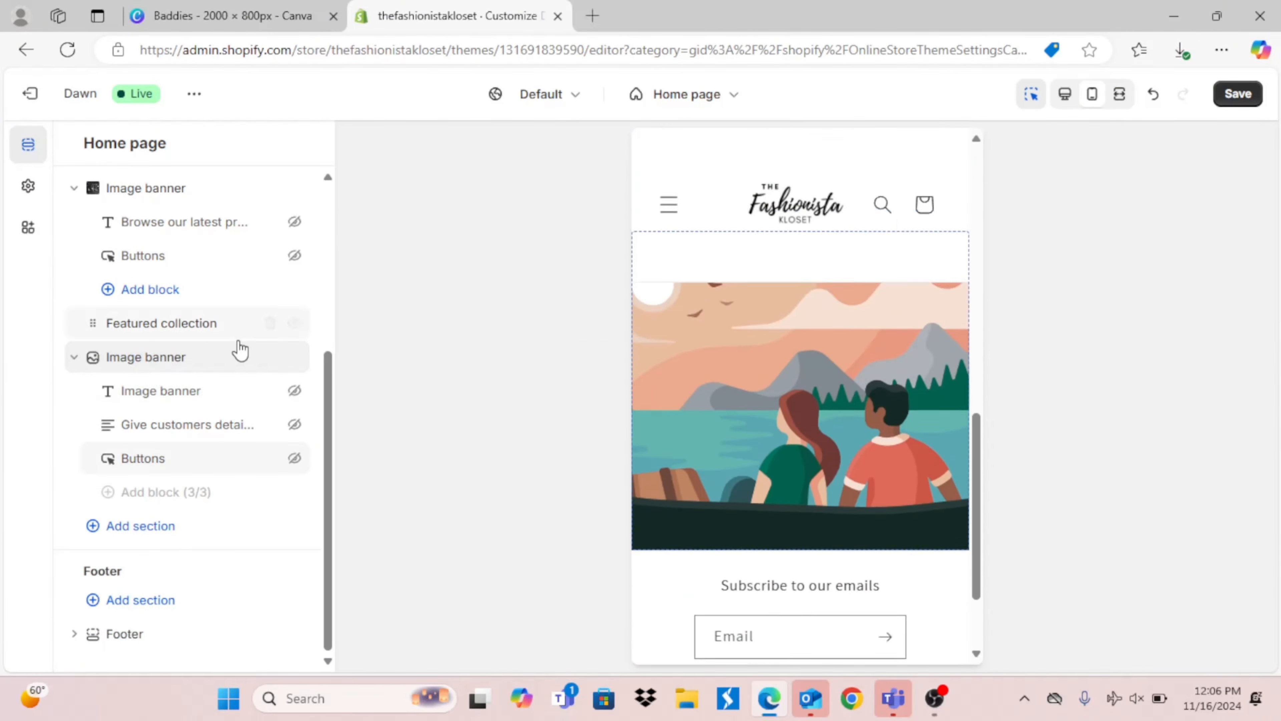
# Step: Use Baddies_1.png as the new banner's first image and set its banner height to Adapt to first image
pyautogui.click(239, 363)
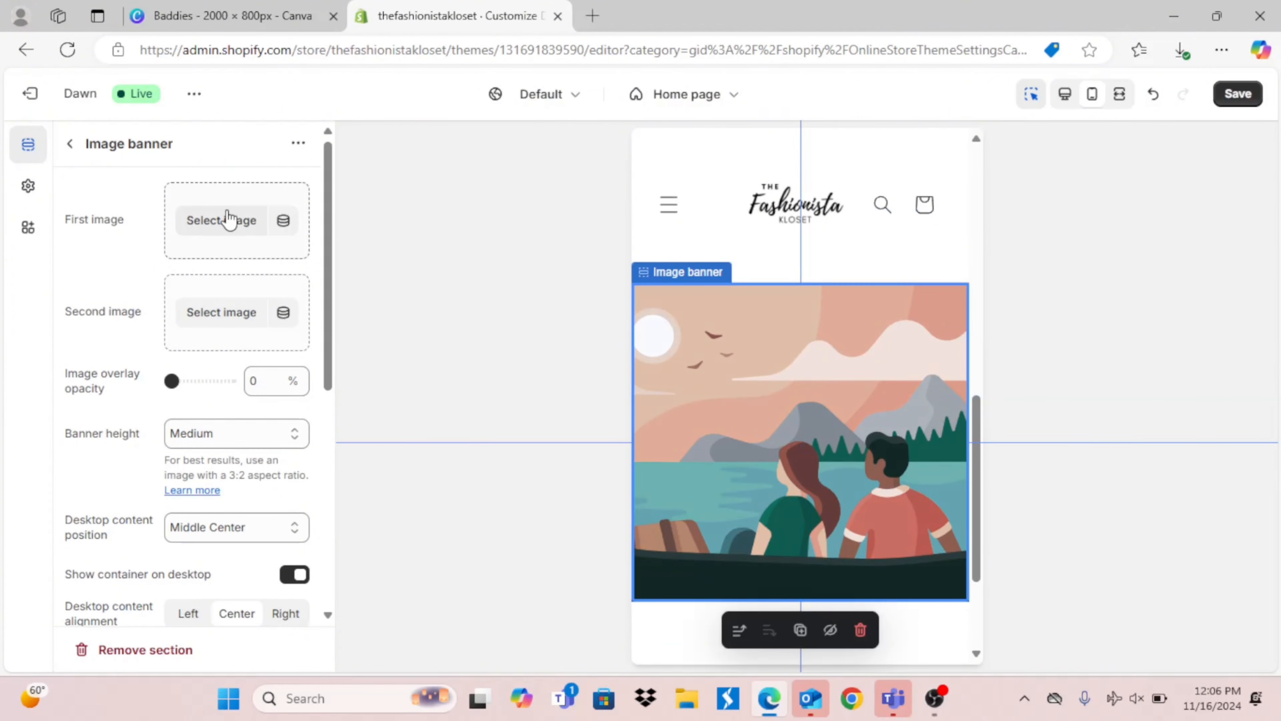
pyautogui.click(228, 218)
pyautogui.click(224, 285)
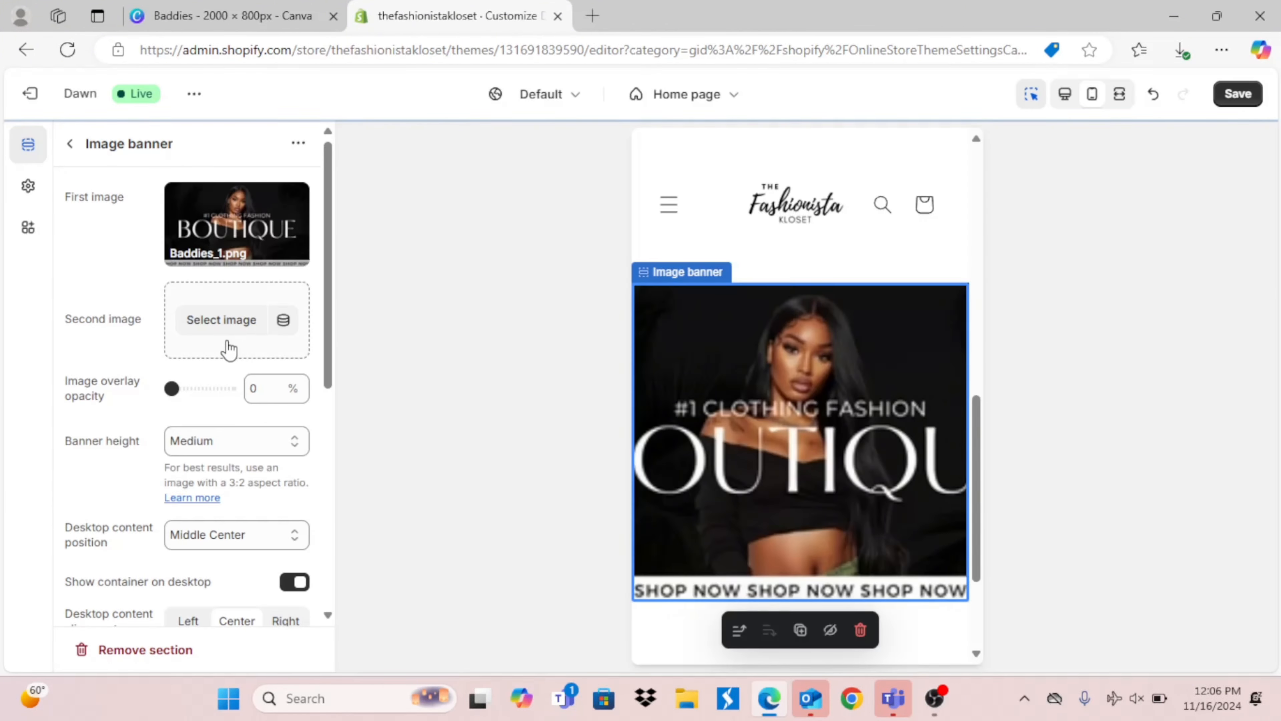
pyautogui.scroll(-3, 226, 328)
pyautogui.click(225, 285)
pyautogui.click(223, 315)
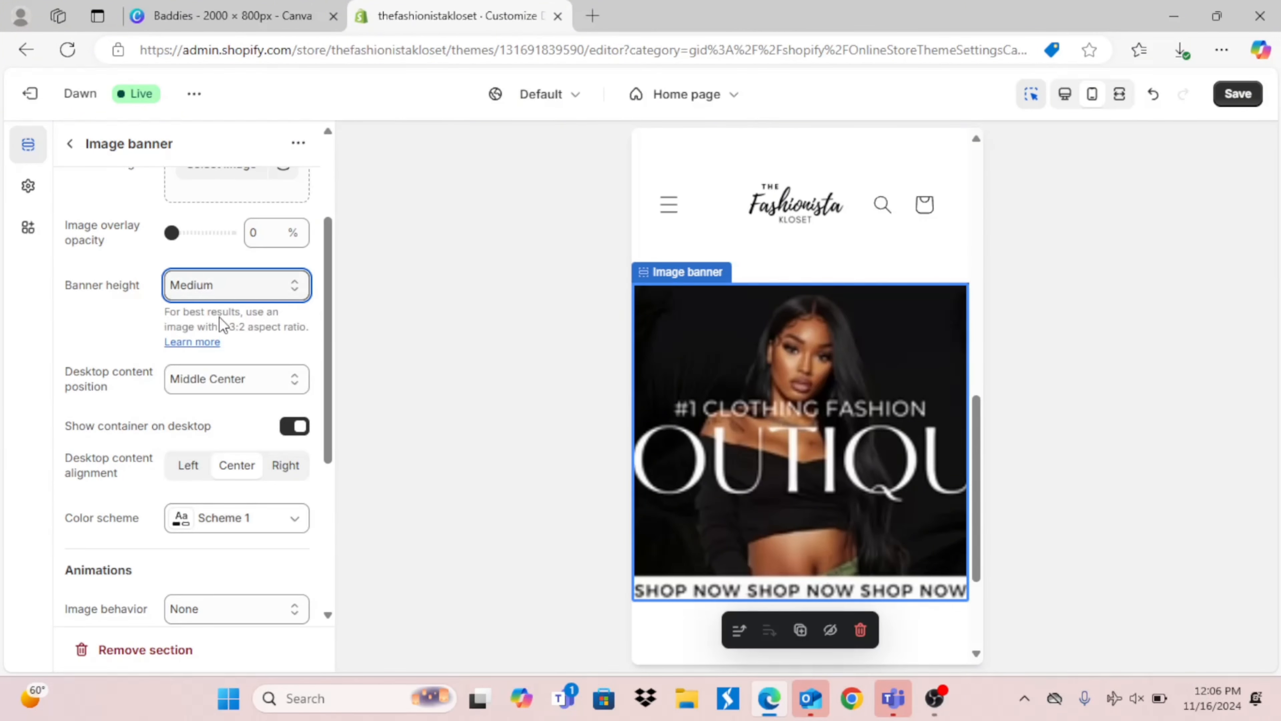
# Step: Change the footer's color scheme to Scheme 4 and save the theme
pyautogui.click(908, 556)
pyautogui.click(237, 197)
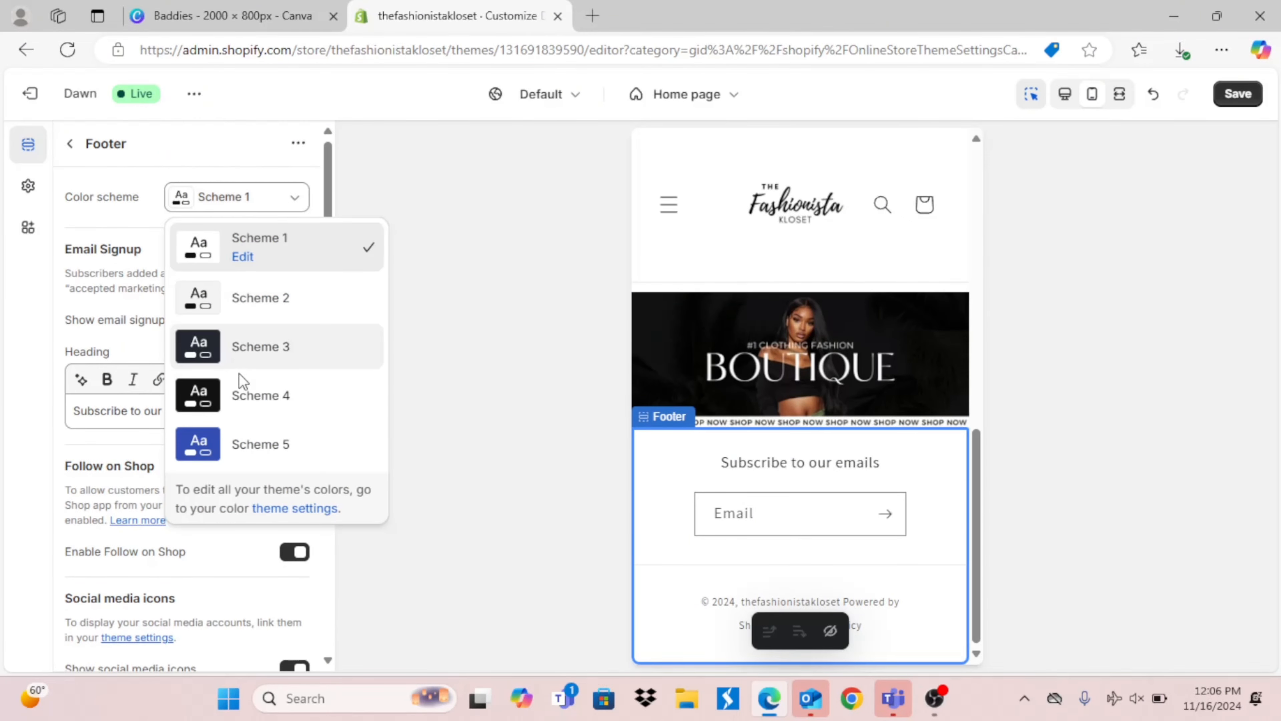
pyautogui.click(242, 396)
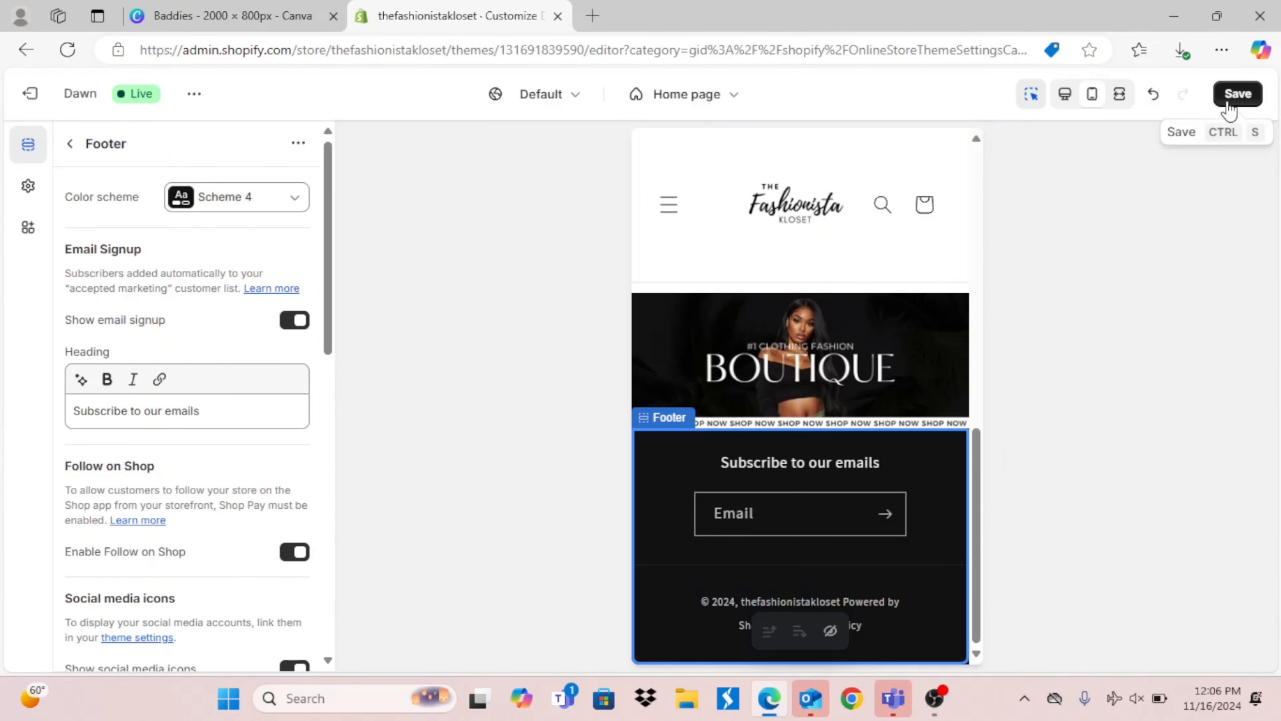
pyautogui.click(1234, 101)
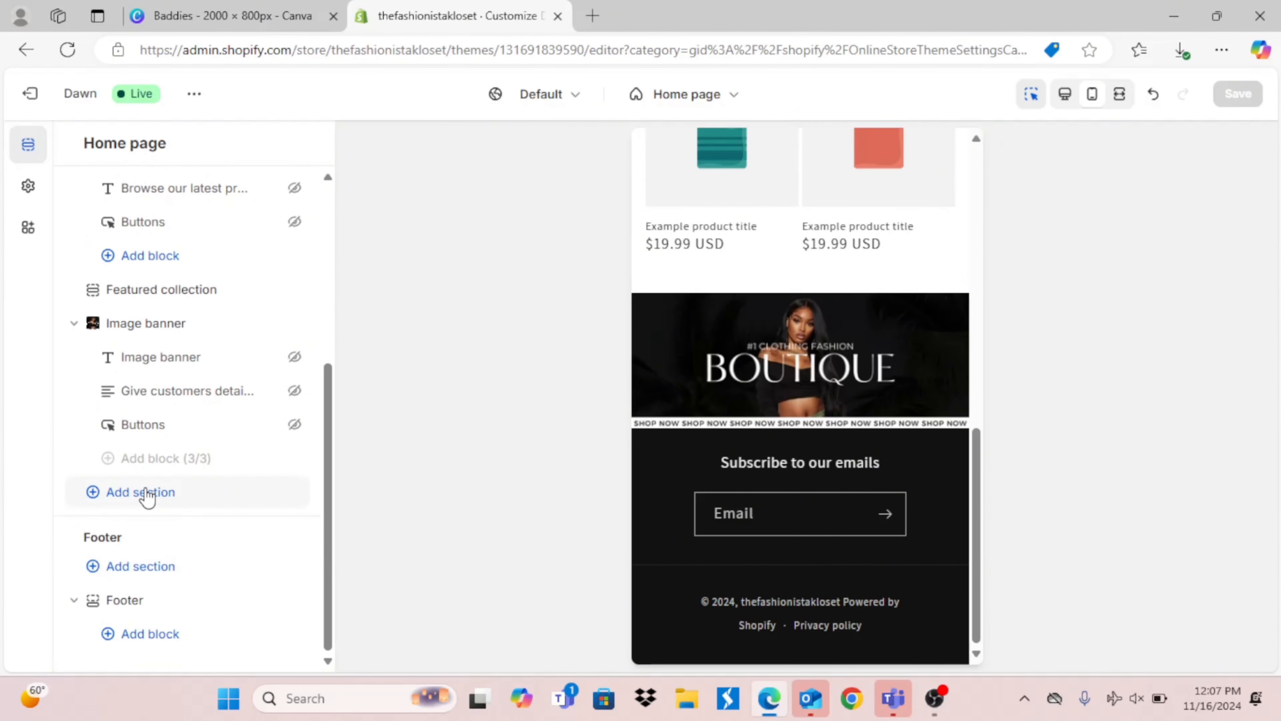
# Step: Add another image banner section to the template with Baddies_2.png as its first image
pyautogui.click(145, 492)
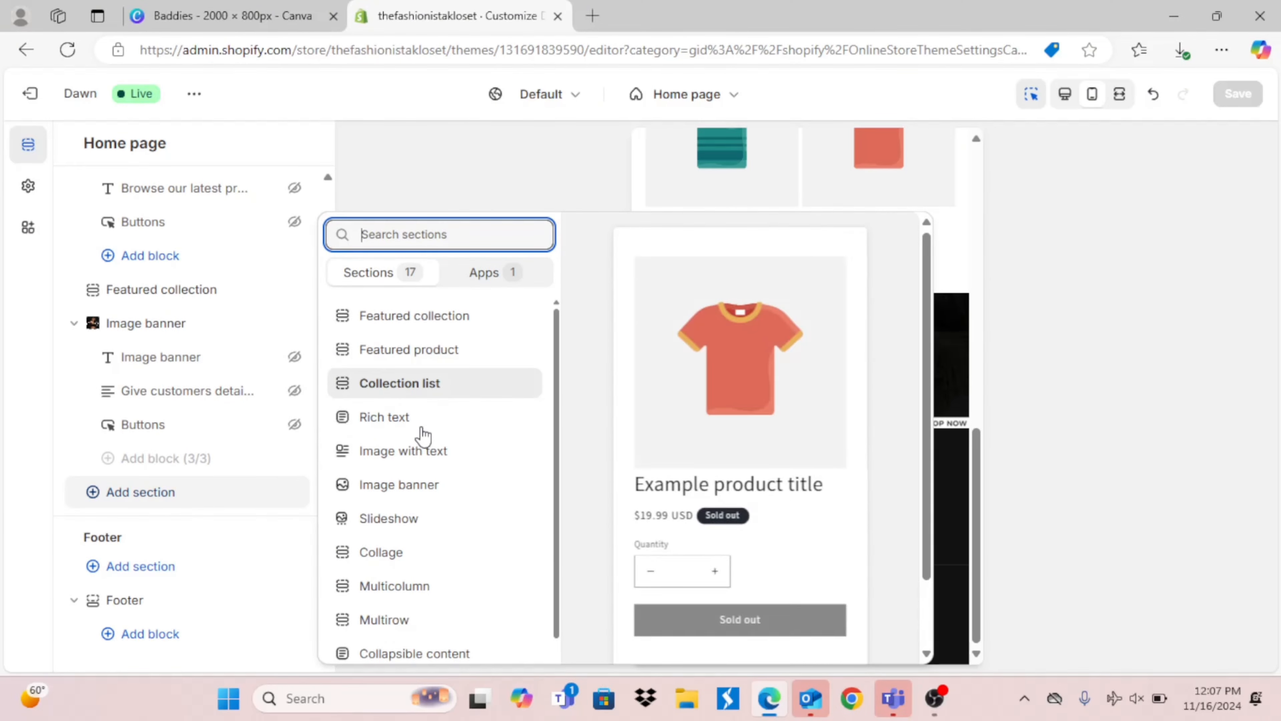
pyautogui.click(402, 485)
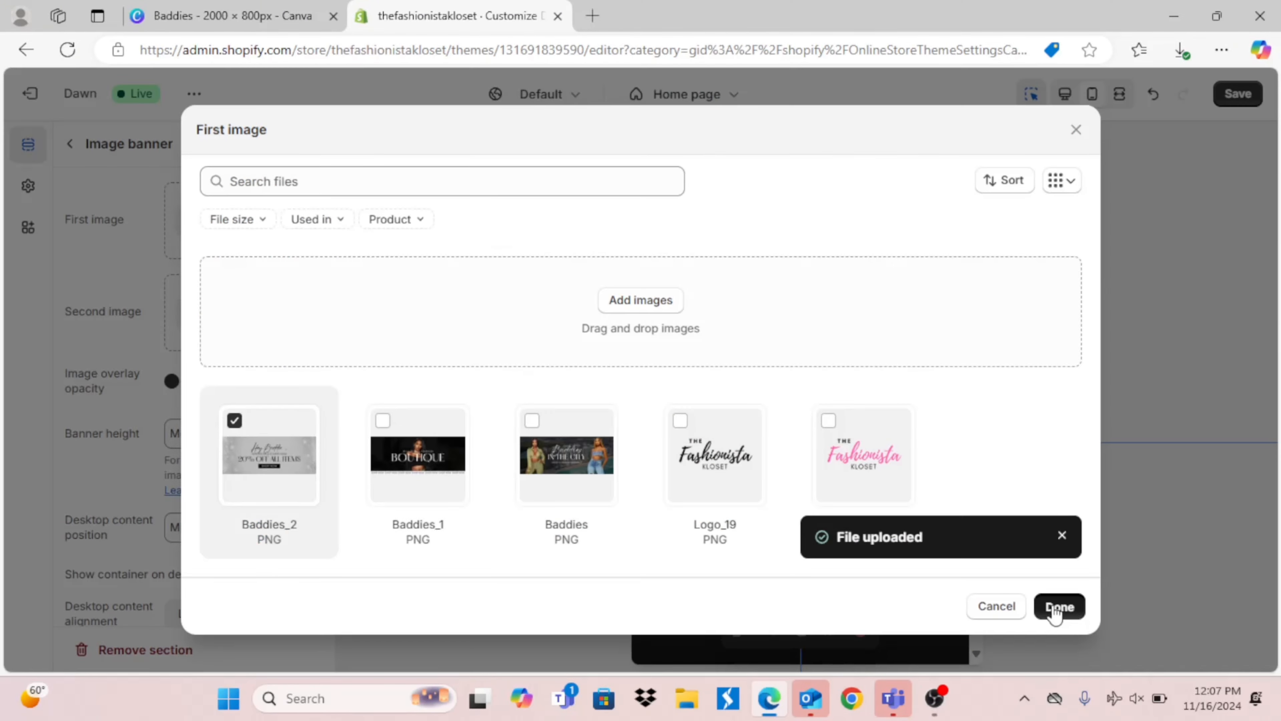
pyautogui.click(1059, 607)
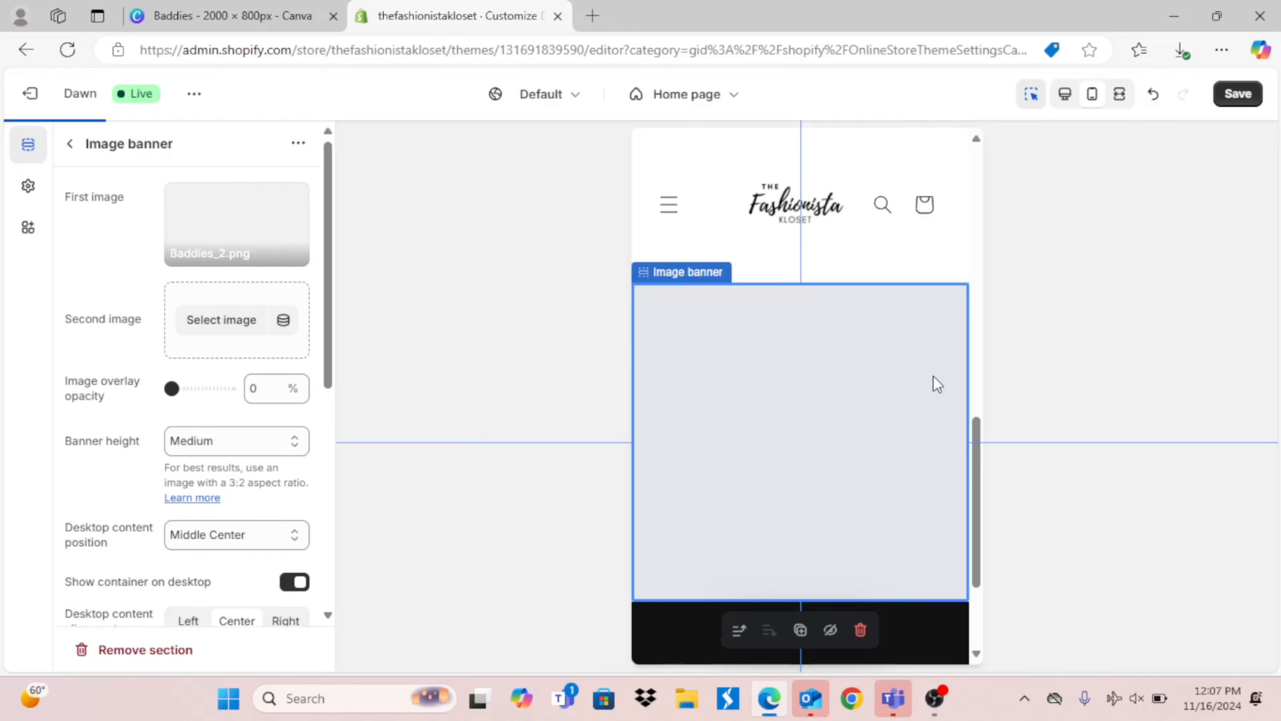
# Step: Set the winter sale banner's height to Adapt to first image and save the home page
pyautogui.click(247, 443)
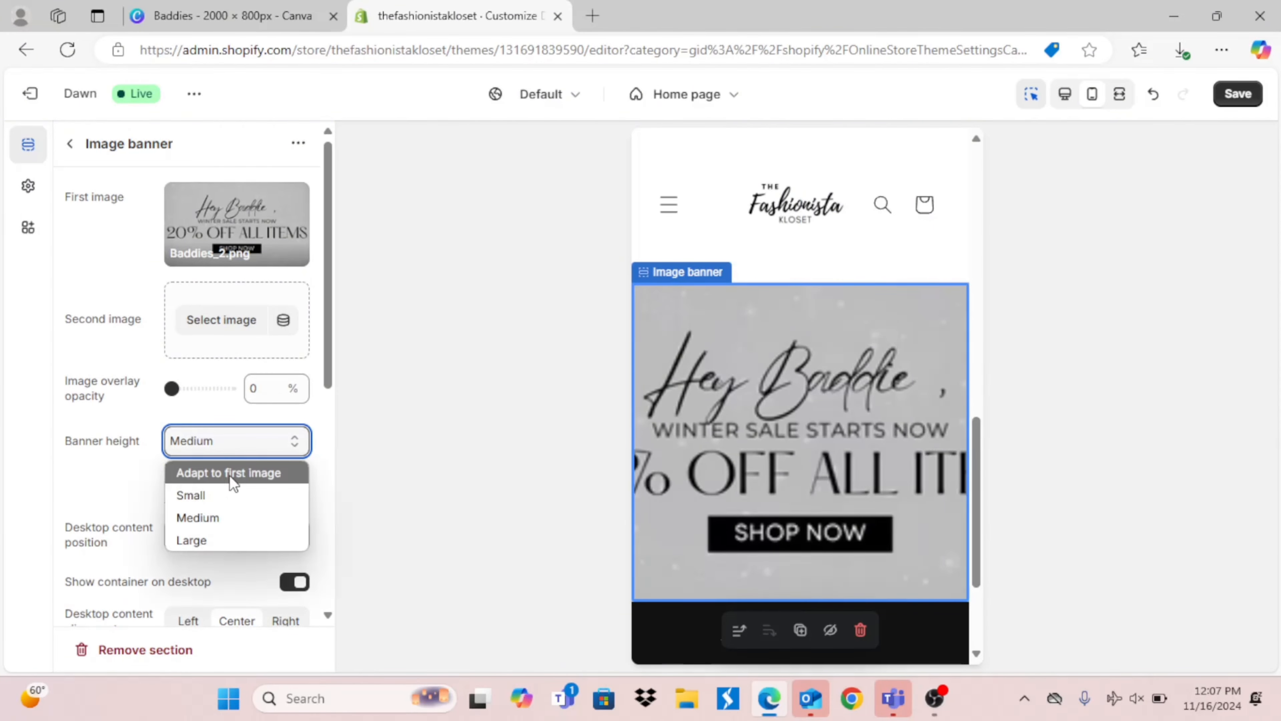
pyautogui.click(233, 475)
pyautogui.moveTo(976, 487); pyautogui.dragTo(1014, 189)
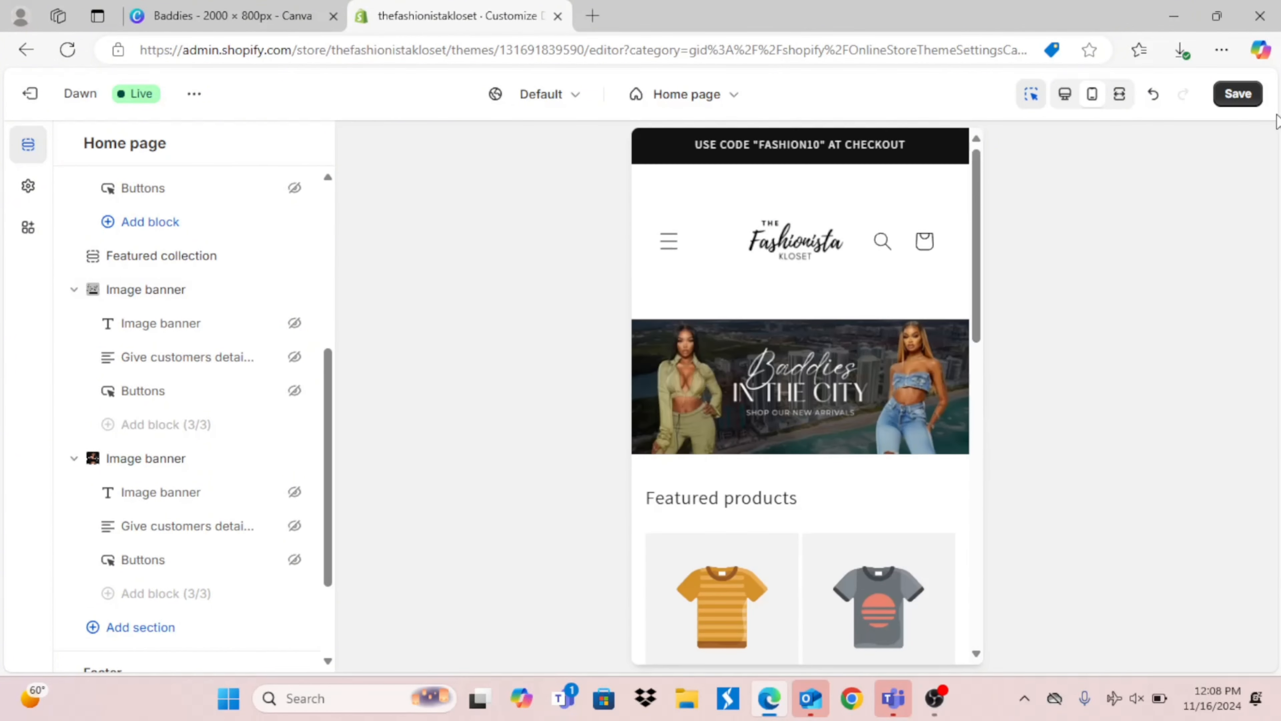
pyautogui.click(1239, 94)
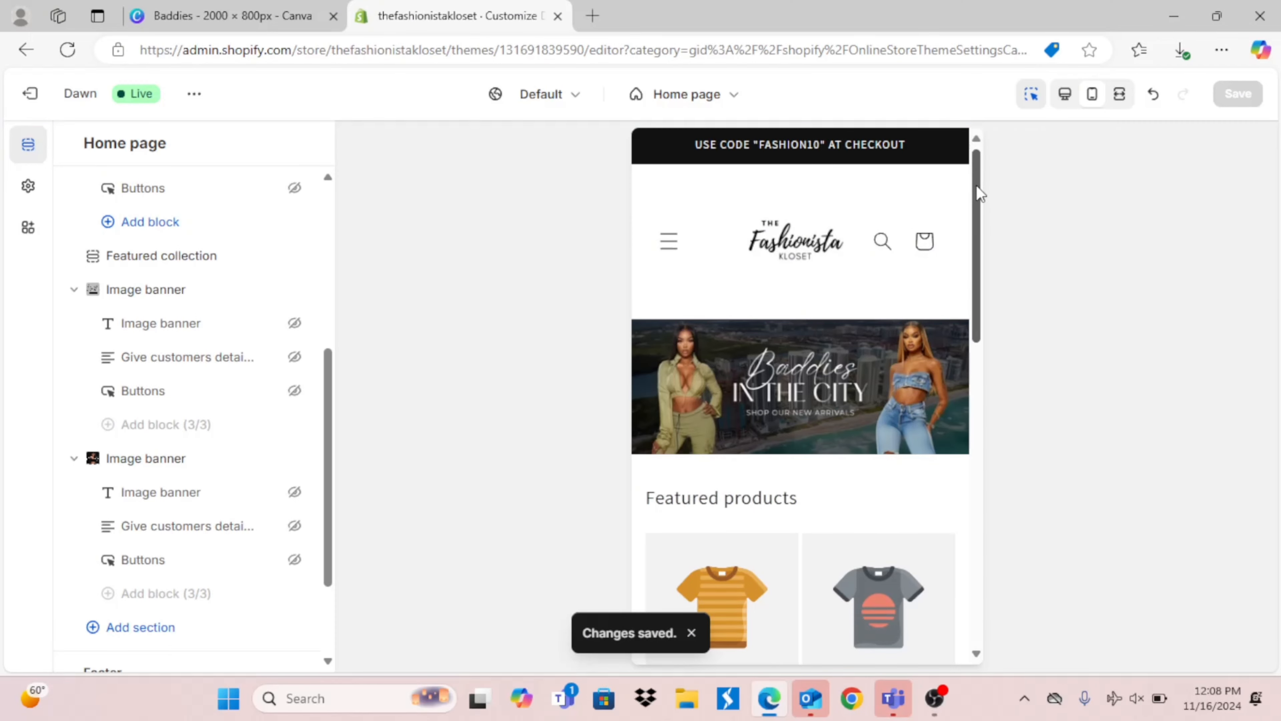
# Step: Change the featured collection's heading to "Best Sellers"
pyautogui.moveTo(978, 188); pyautogui.dragTo(978, 289)
pyautogui.click(161, 256)
pyautogui.tripleClick(187, 259)
pyautogui.write('Best D')
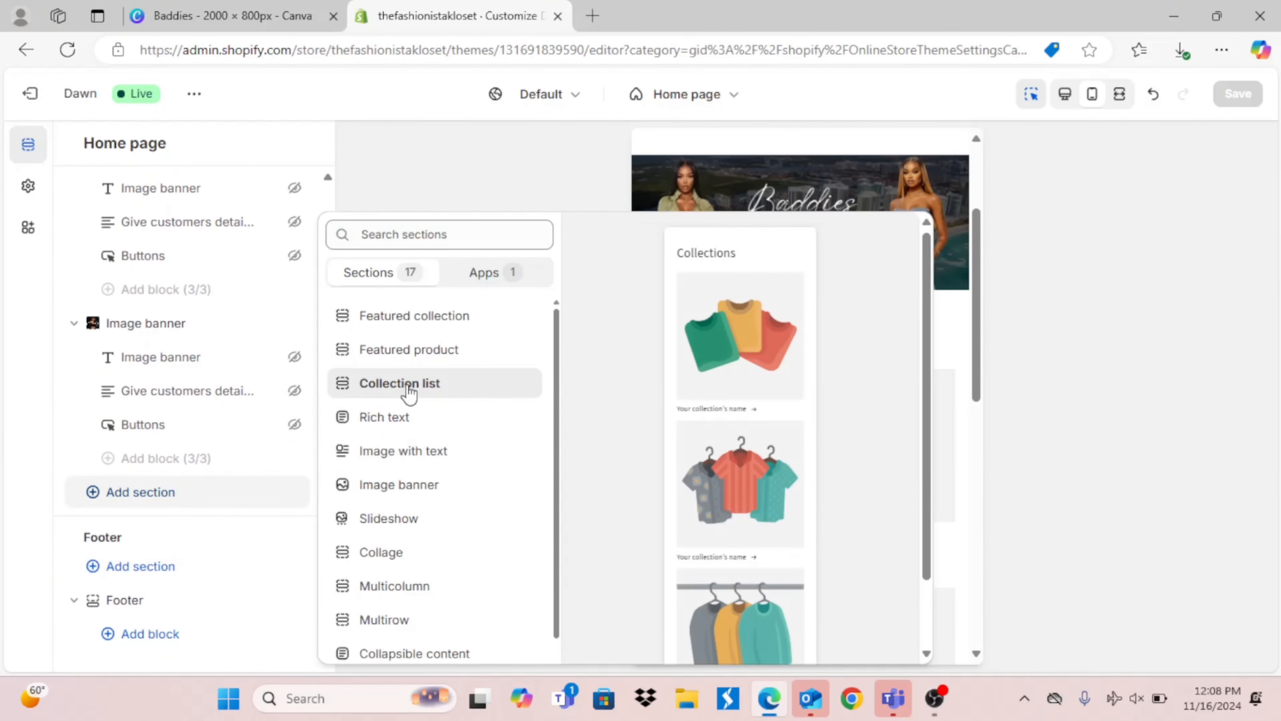
# Step: Add a collection list section, showing 2 columns on mobile with swipe enabled
pyautogui.click(409, 391)
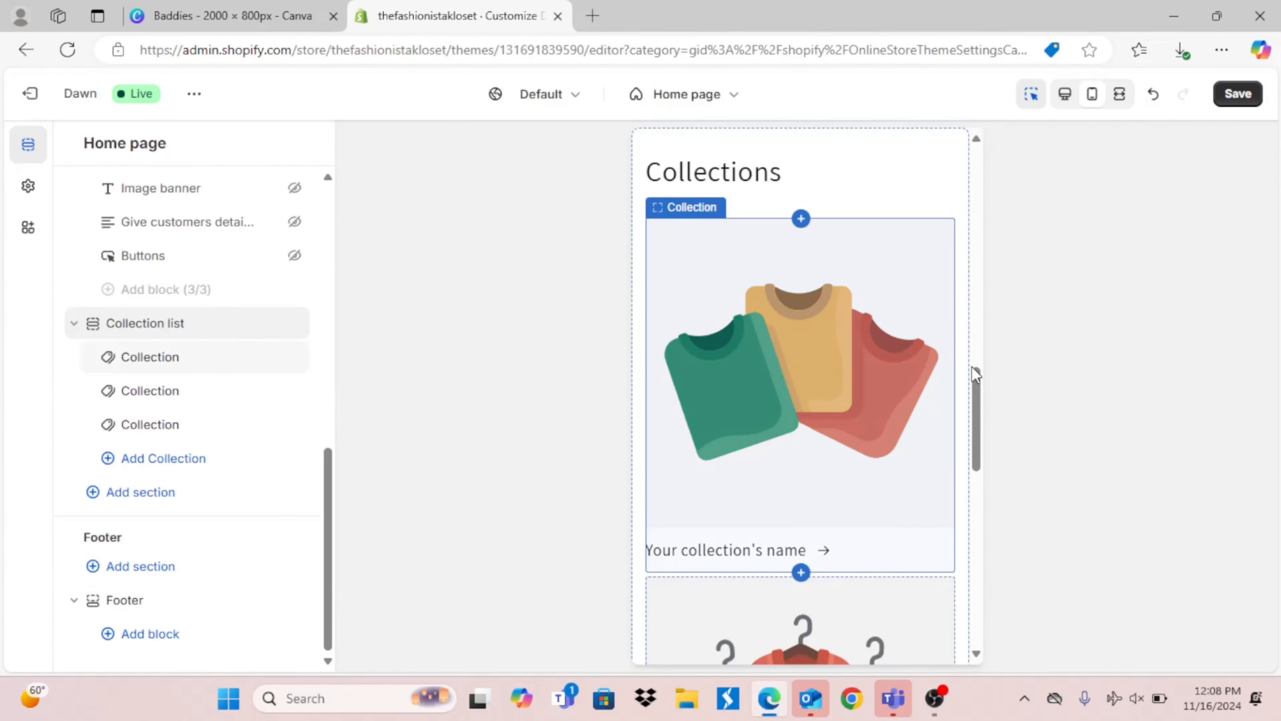
pyautogui.click(207, 329)
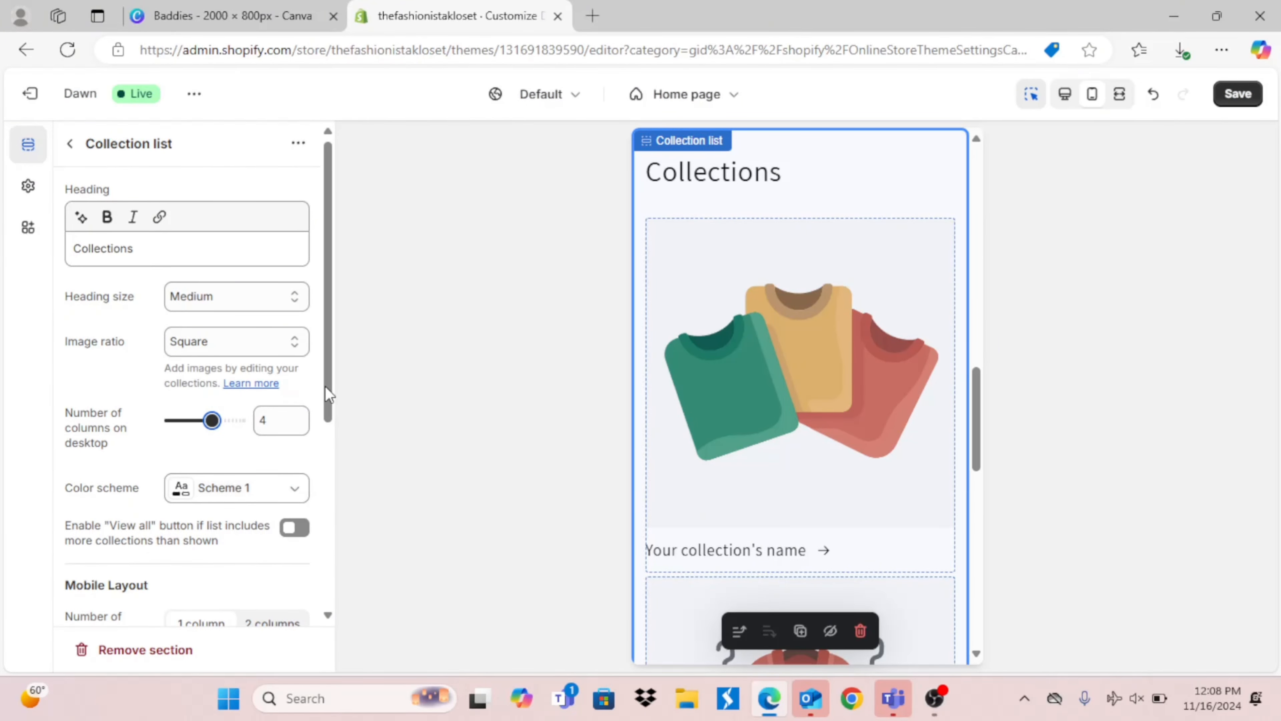
pyautogui.moveTo(328, 393); pyautogui.dragTo(331, 507)
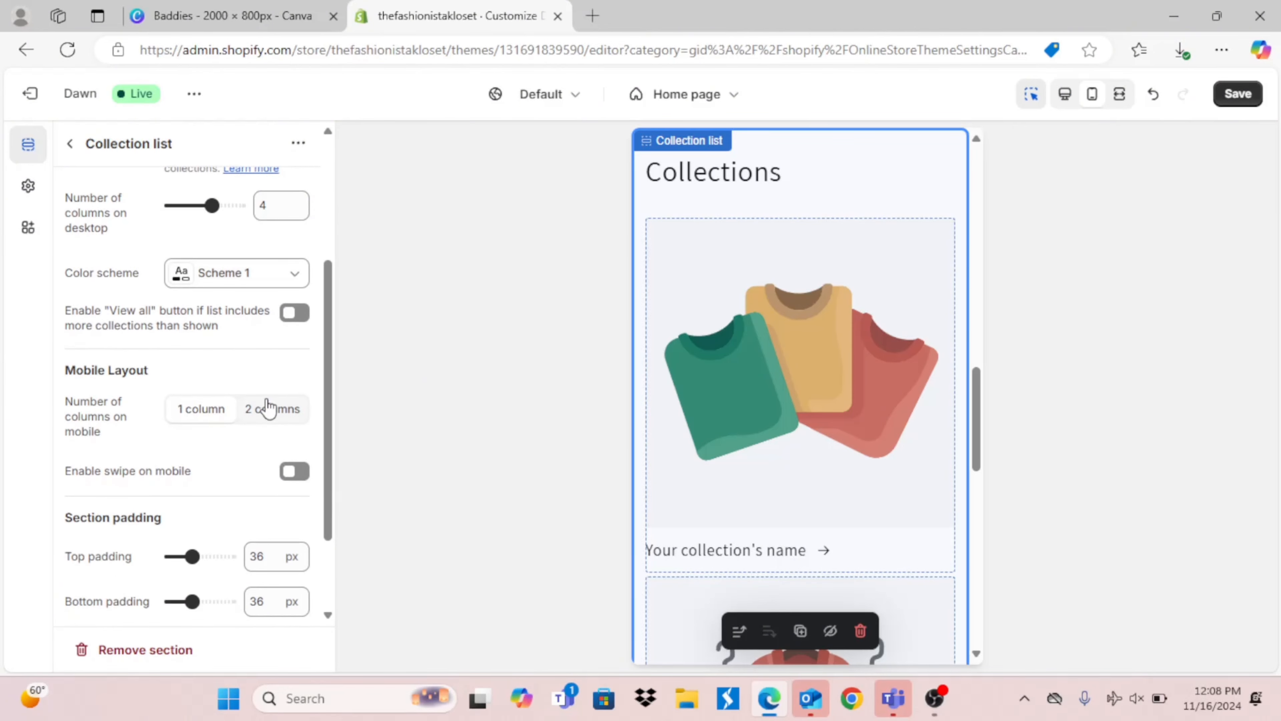
pyautogui.click(268, 408)
pyautogui.click(295, 470)
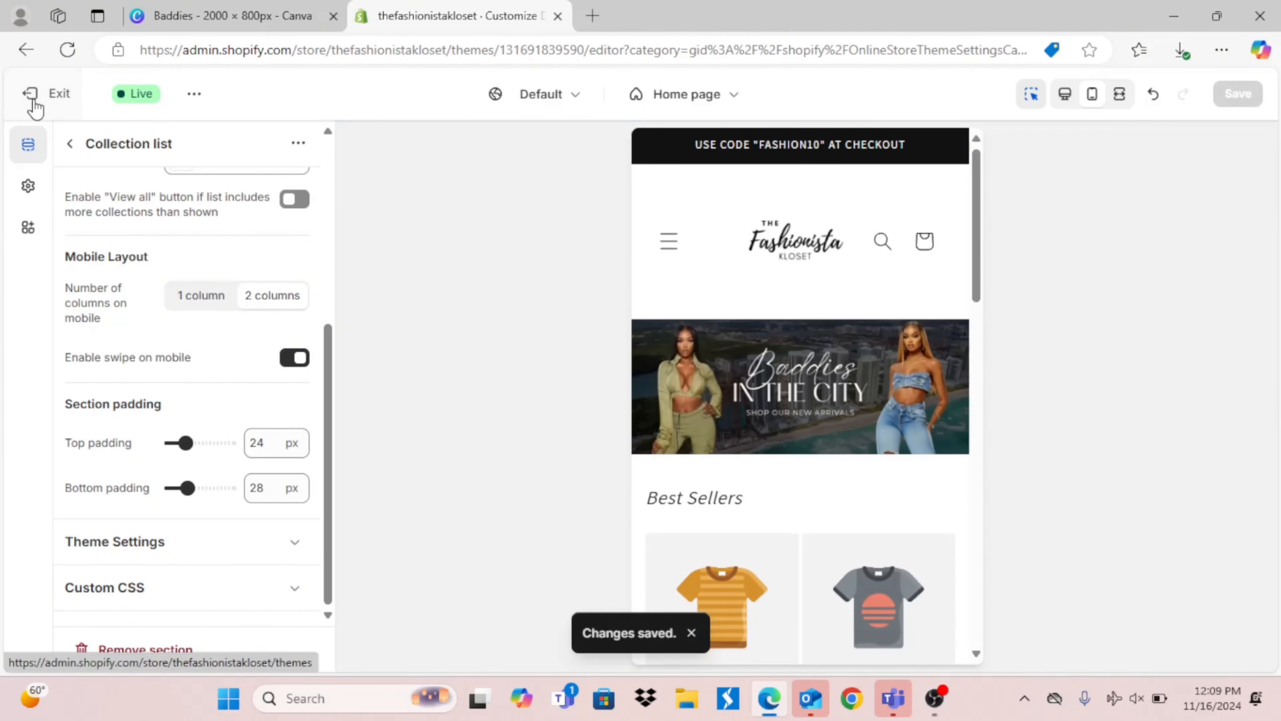
# Step: Exit the theme editor, then create and save a manual product collection titled "Tops"
pyautogui.click(33, 101)
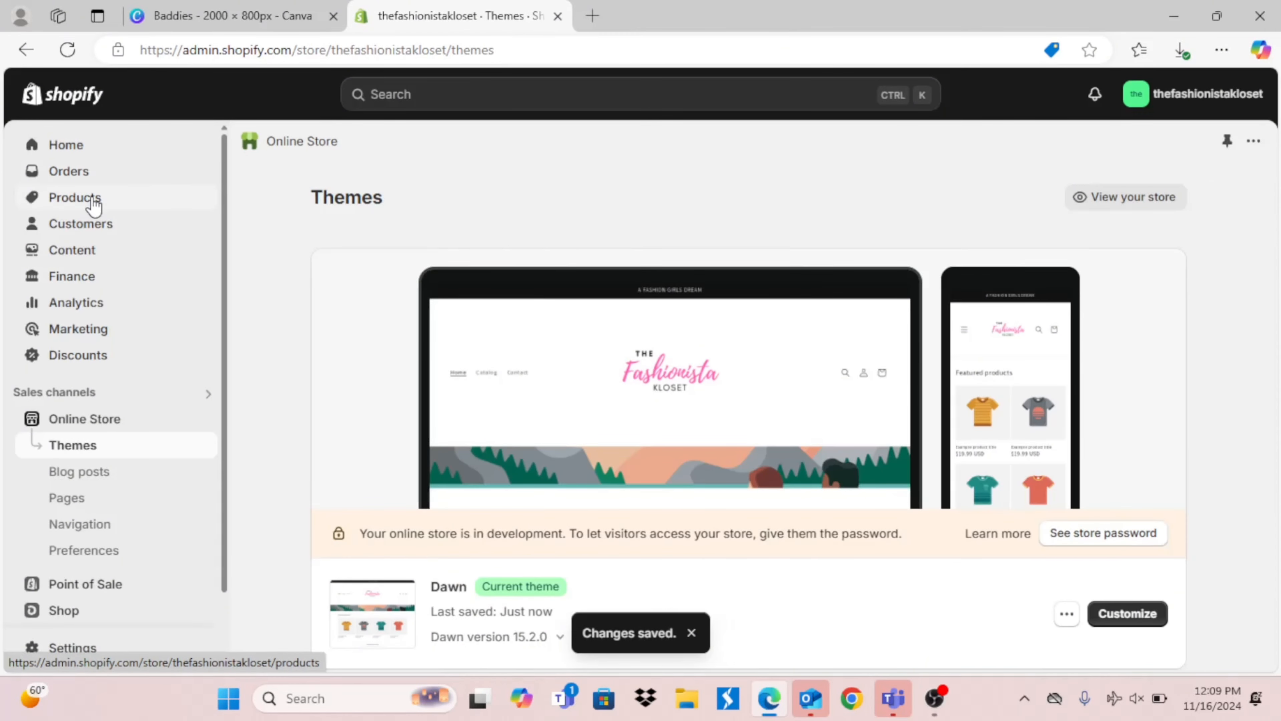
pyautogui.click(93, 205)
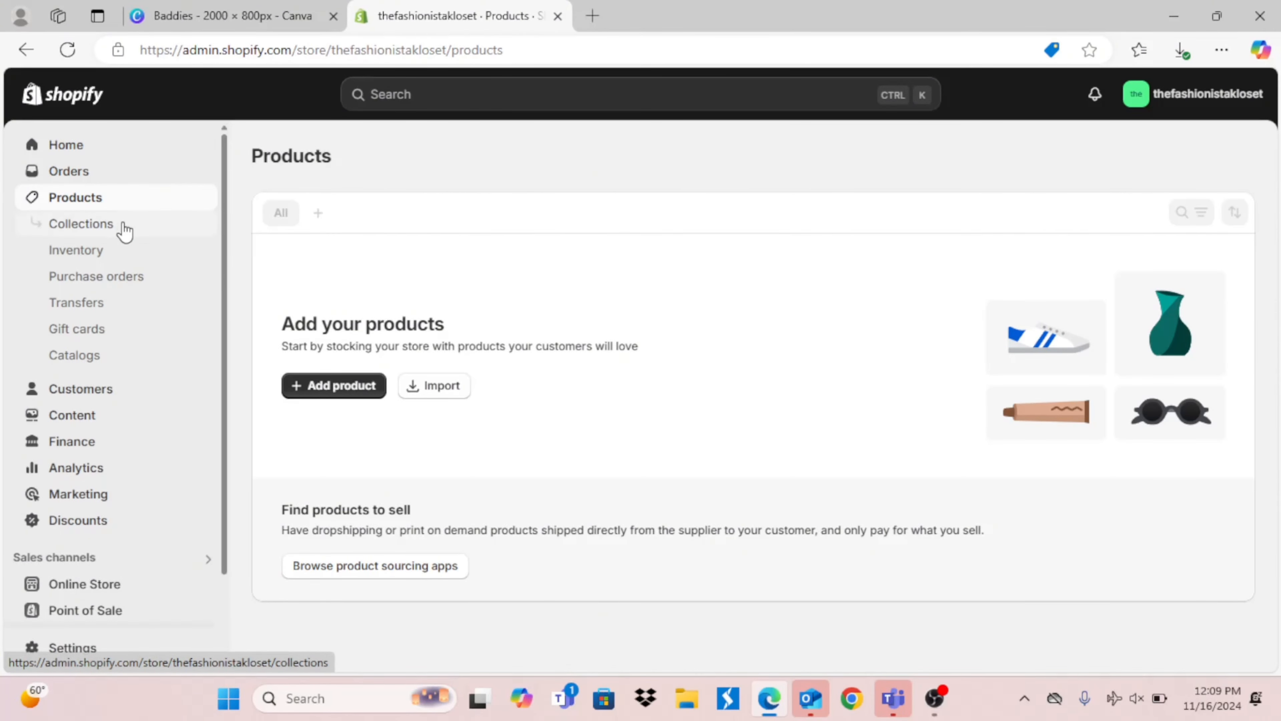
pyautogui.click(169, 232)
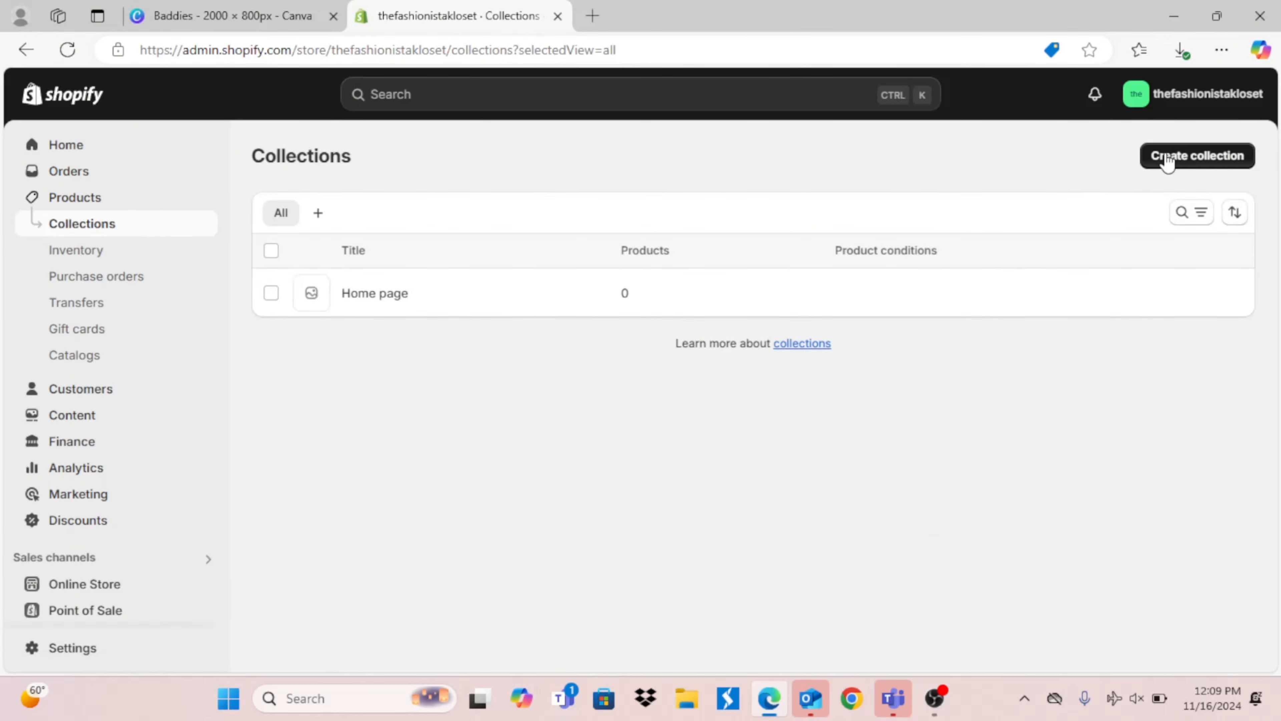
pyautogui.click(1167, 157)
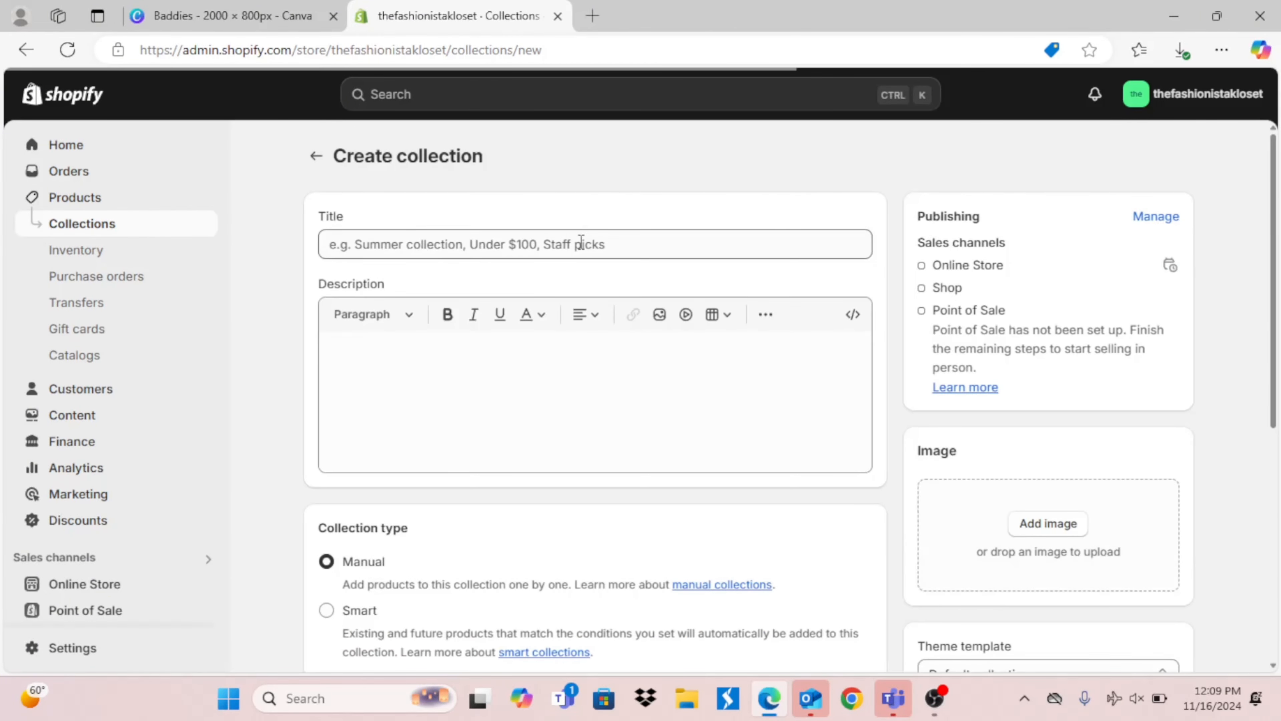
pyautogui.click(560, 253)
pyautogui.write('T')
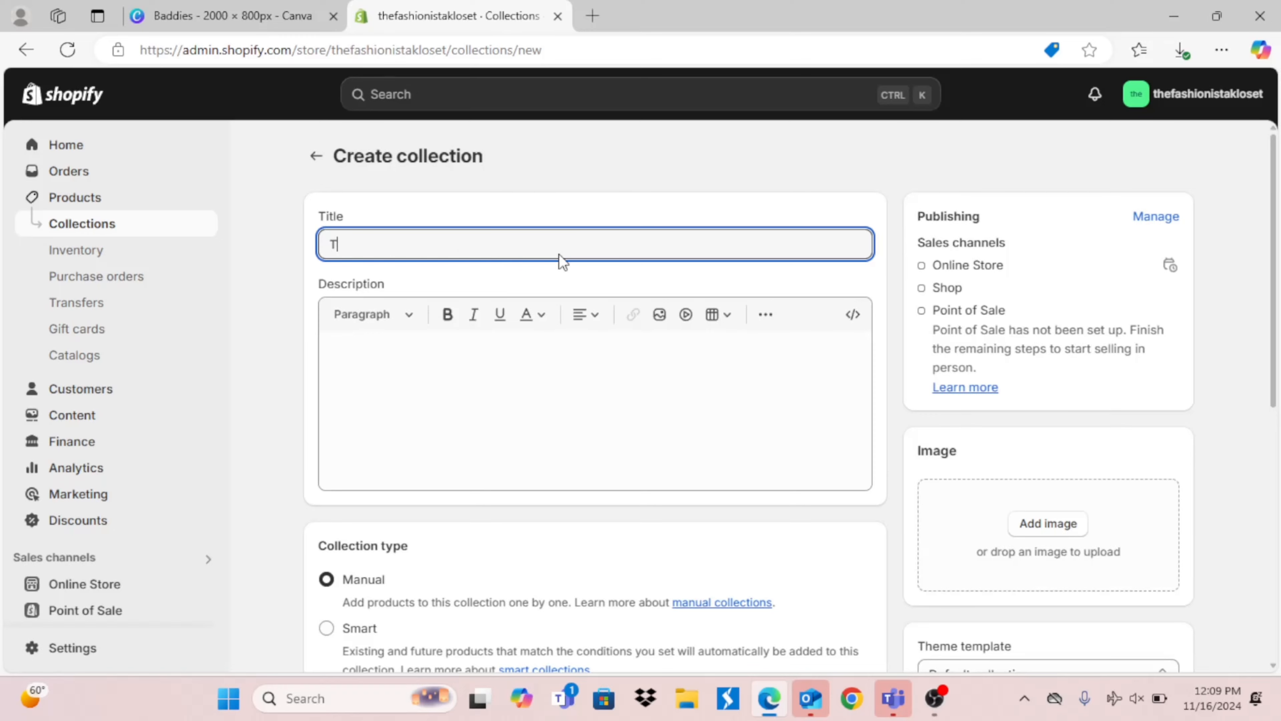
pyautogui.write('ops')
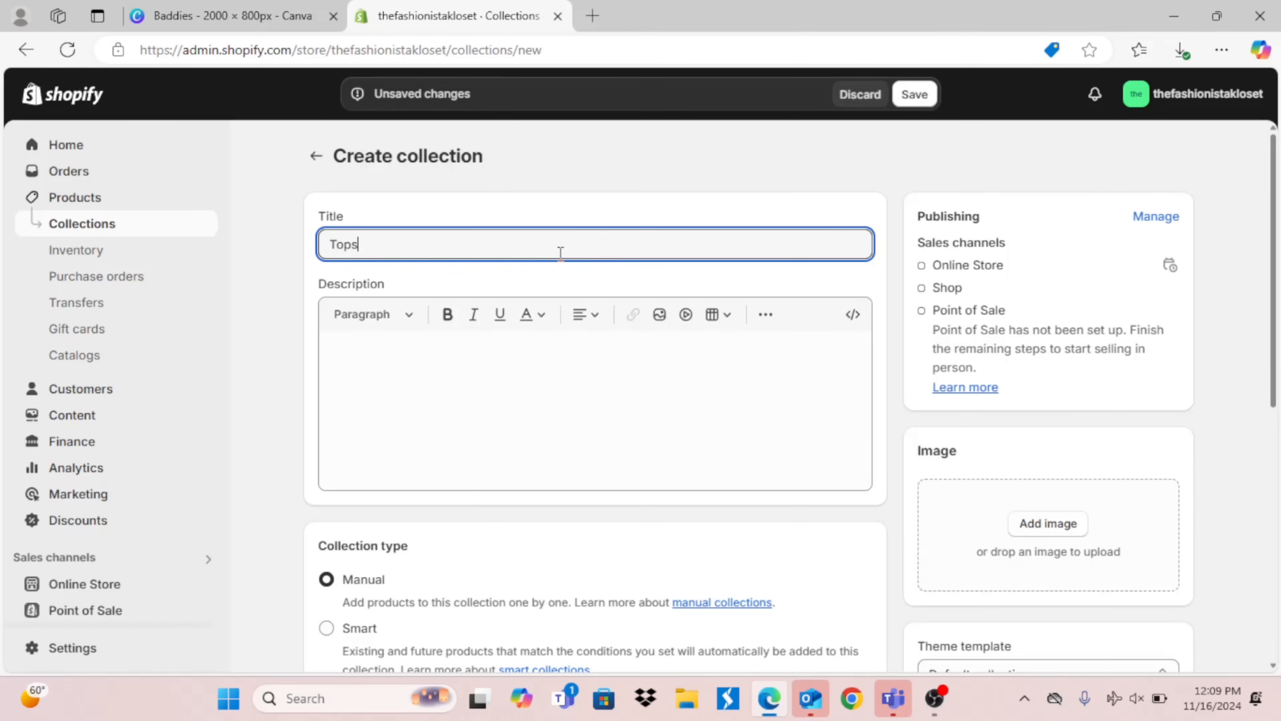
pyautogui.click(914, 94)
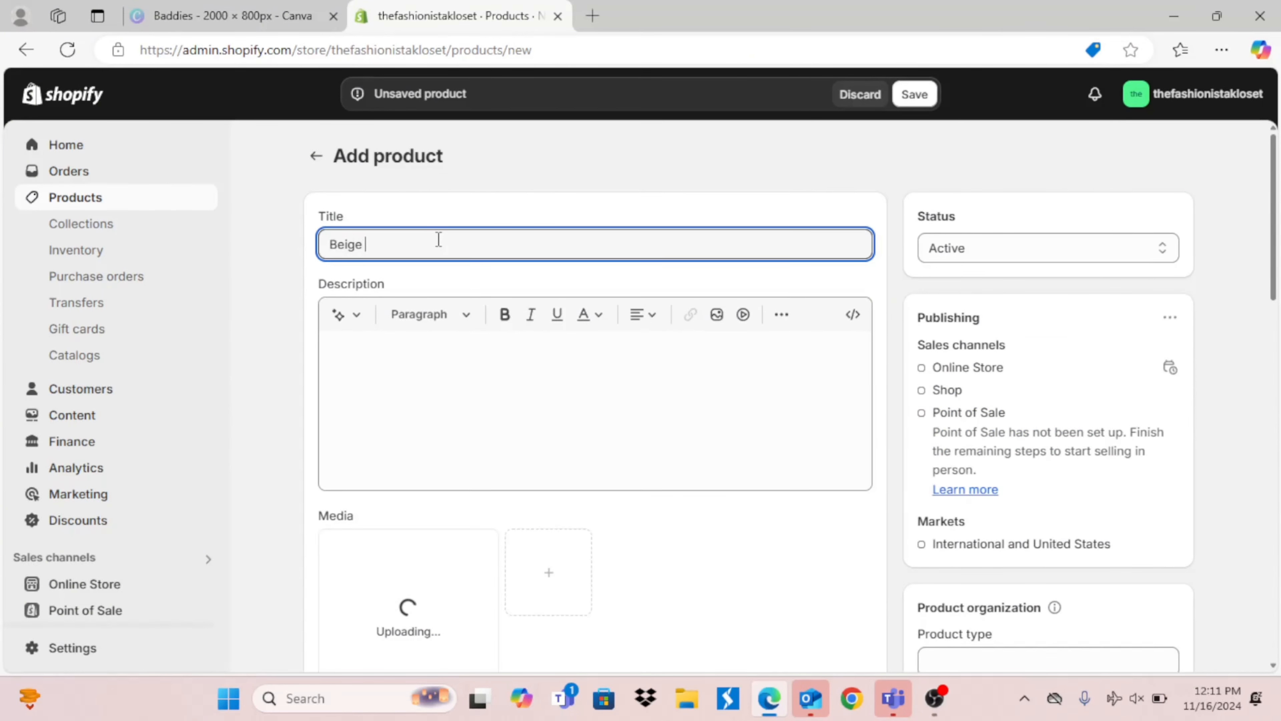
# Step: Finish the titles of the new products "Beige Romper" and "Kat Jumpsuit", saving each product
pyautogui.write('Romper')
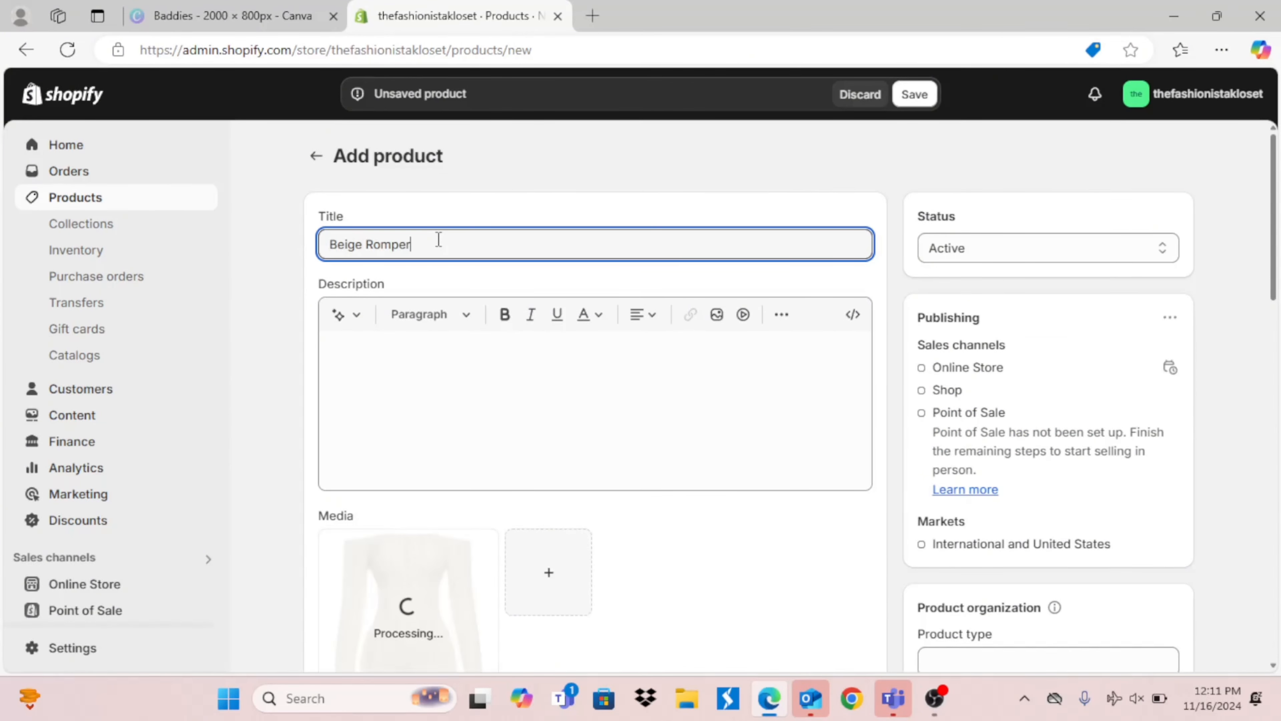
pyautogui.click(913, 94)
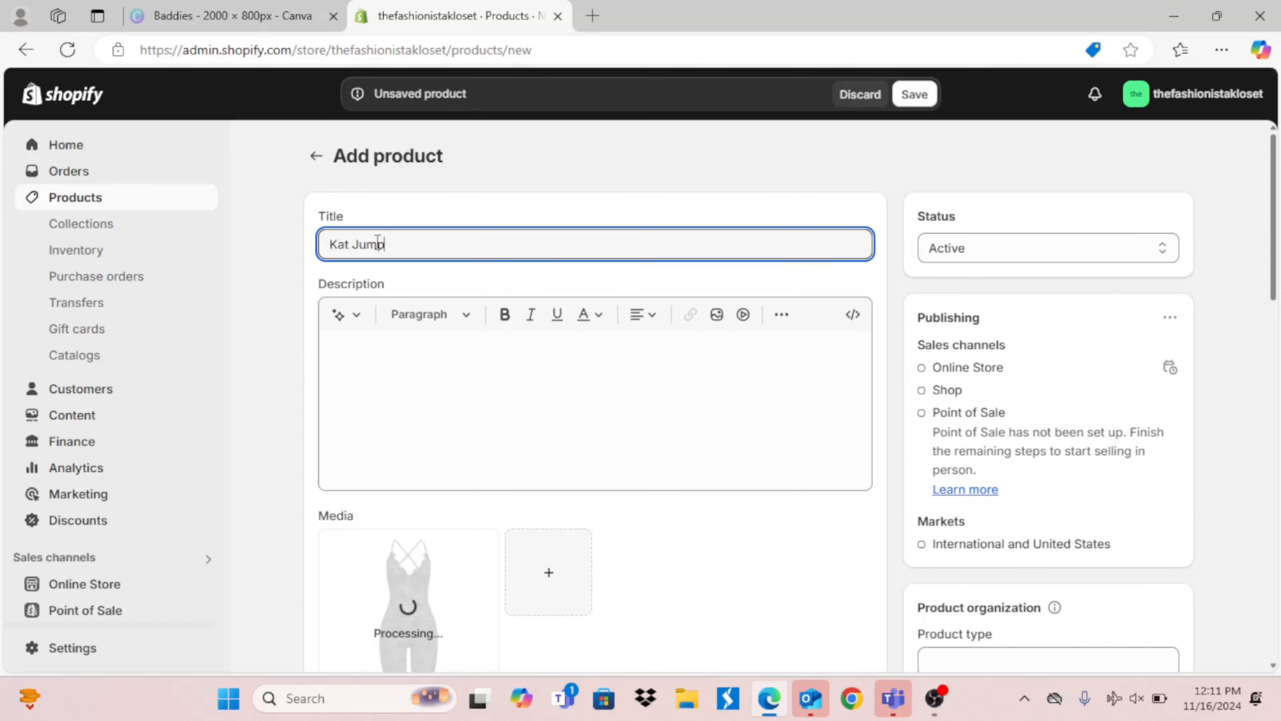
pyautogui.write('suit')
pyautogui.click(922, 94)
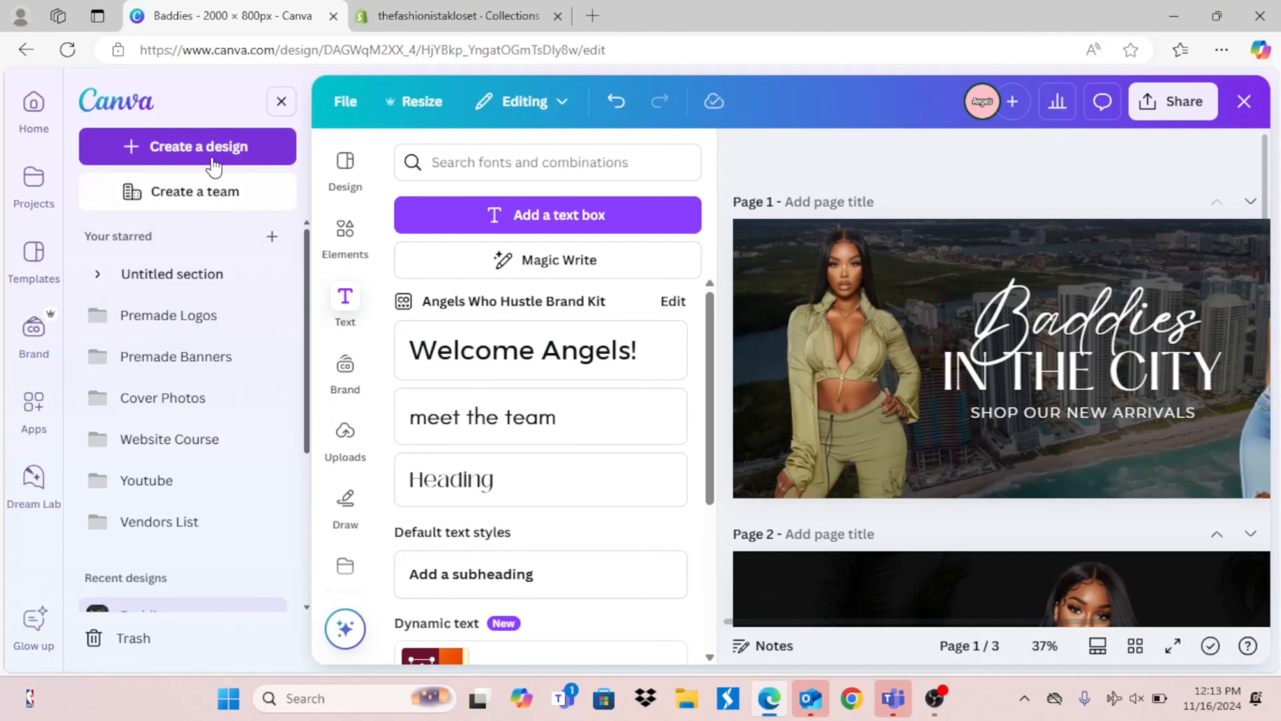
# Step: In Canva, create a new blank Instagram Post (Square) design
pyautogui.click(216, 160)
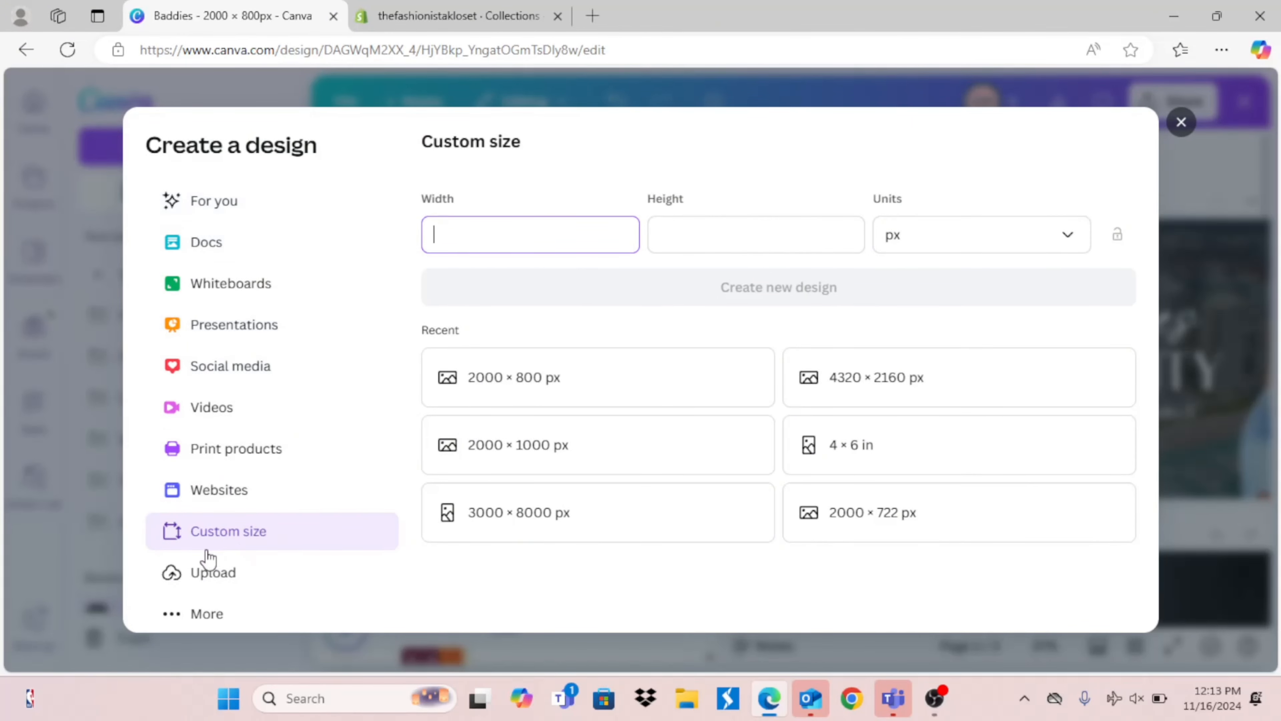
pyautogui.click(204, 616)
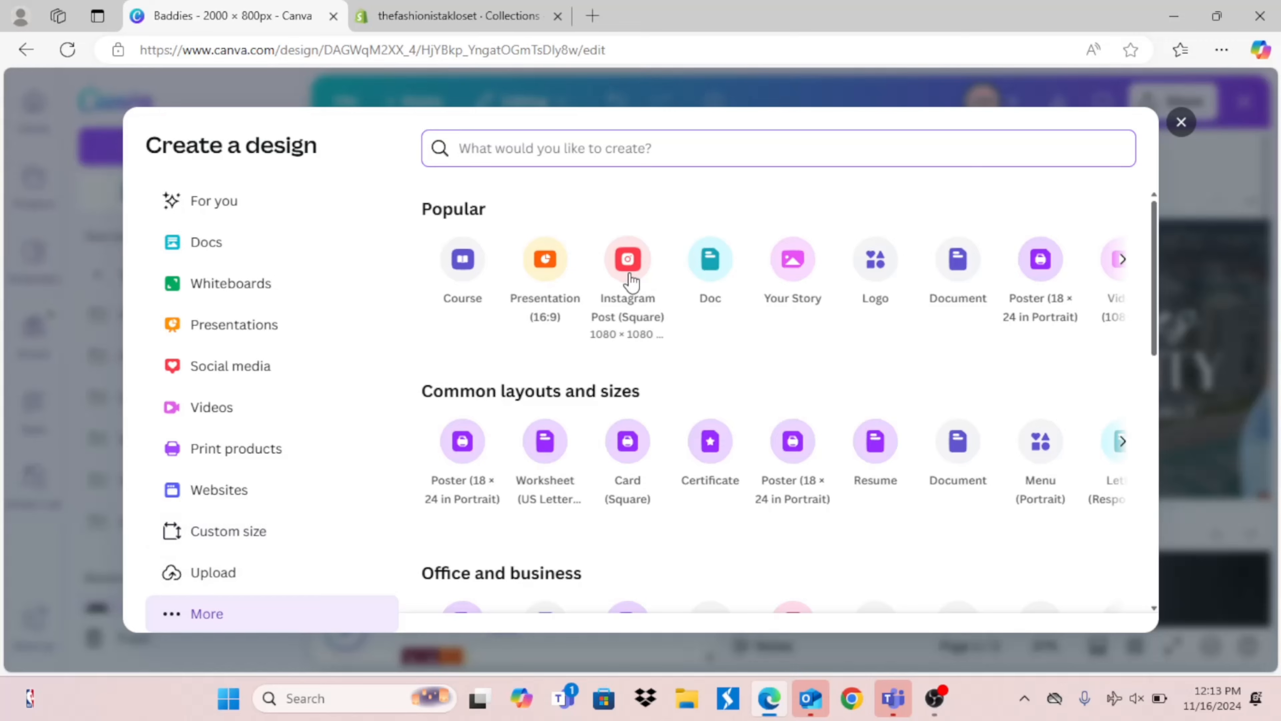
pyautogui.click(628, 273)
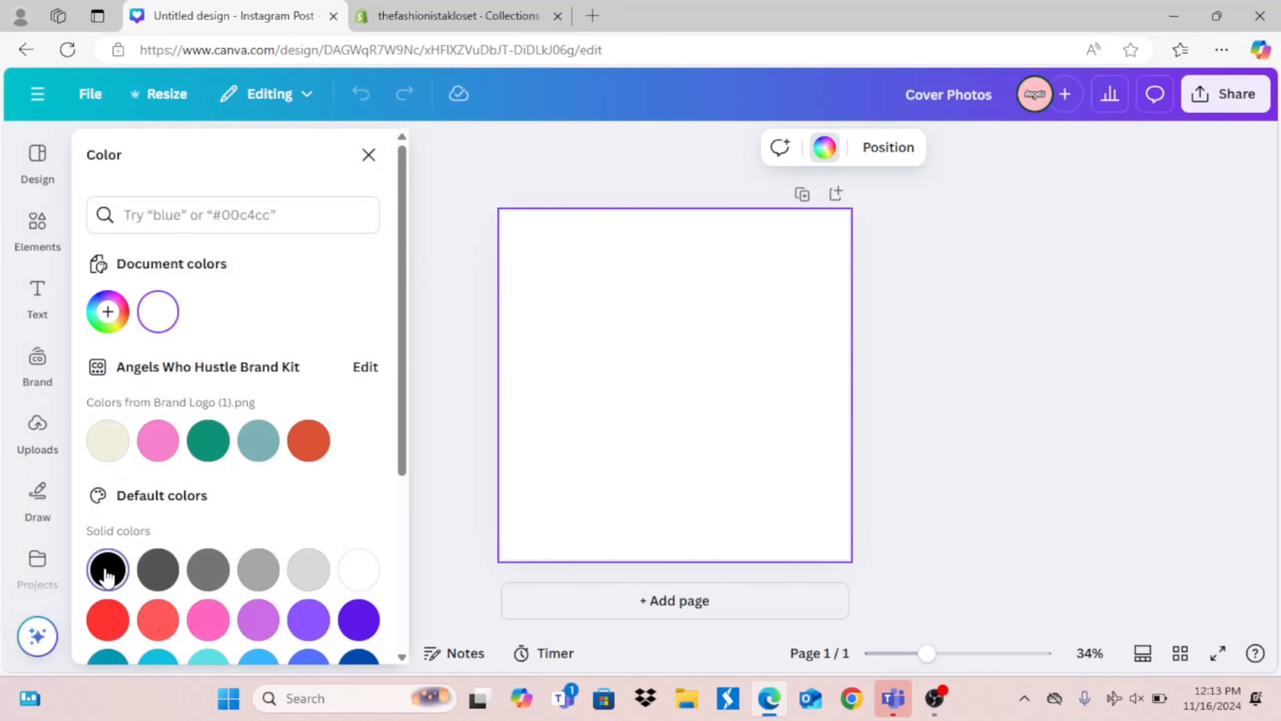
# Step: Fill the page background with black and cover it with the recently used beachfront skyline photo, heavily faded through its transparency
pyautogui.click(106, 565)
pyautogui.click(37, 431)
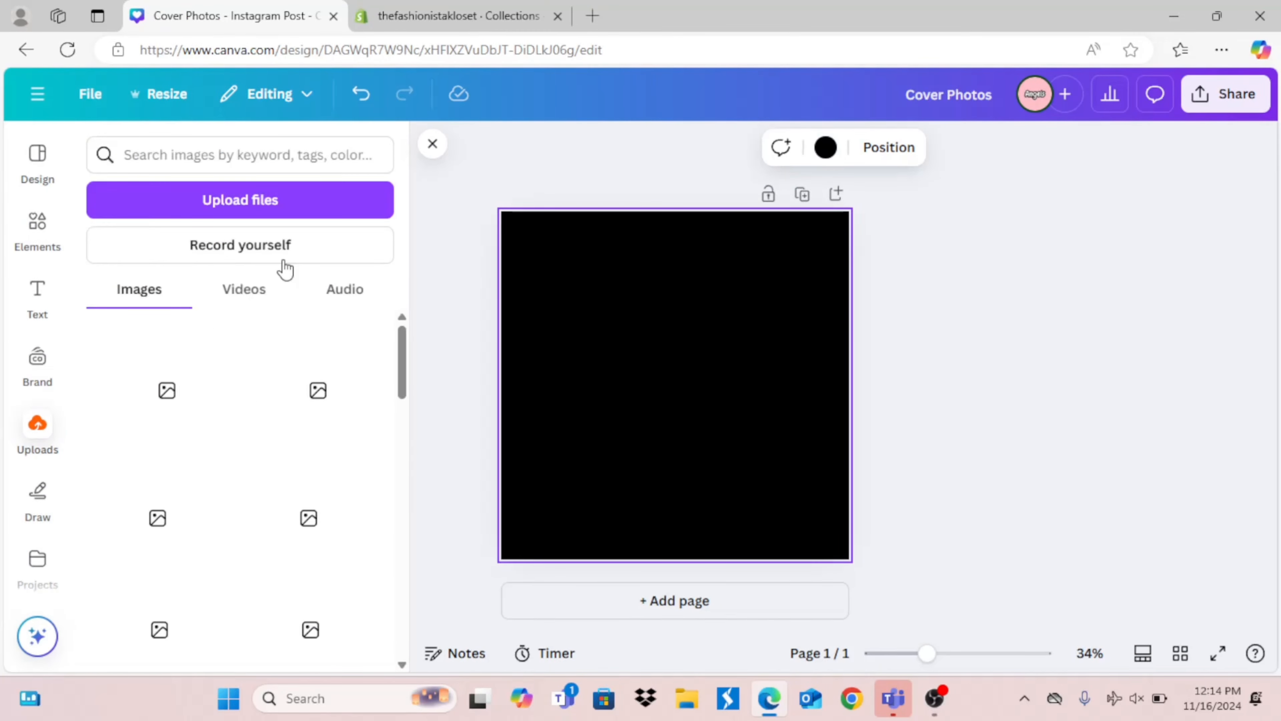
pyautogui.click(38, 222)
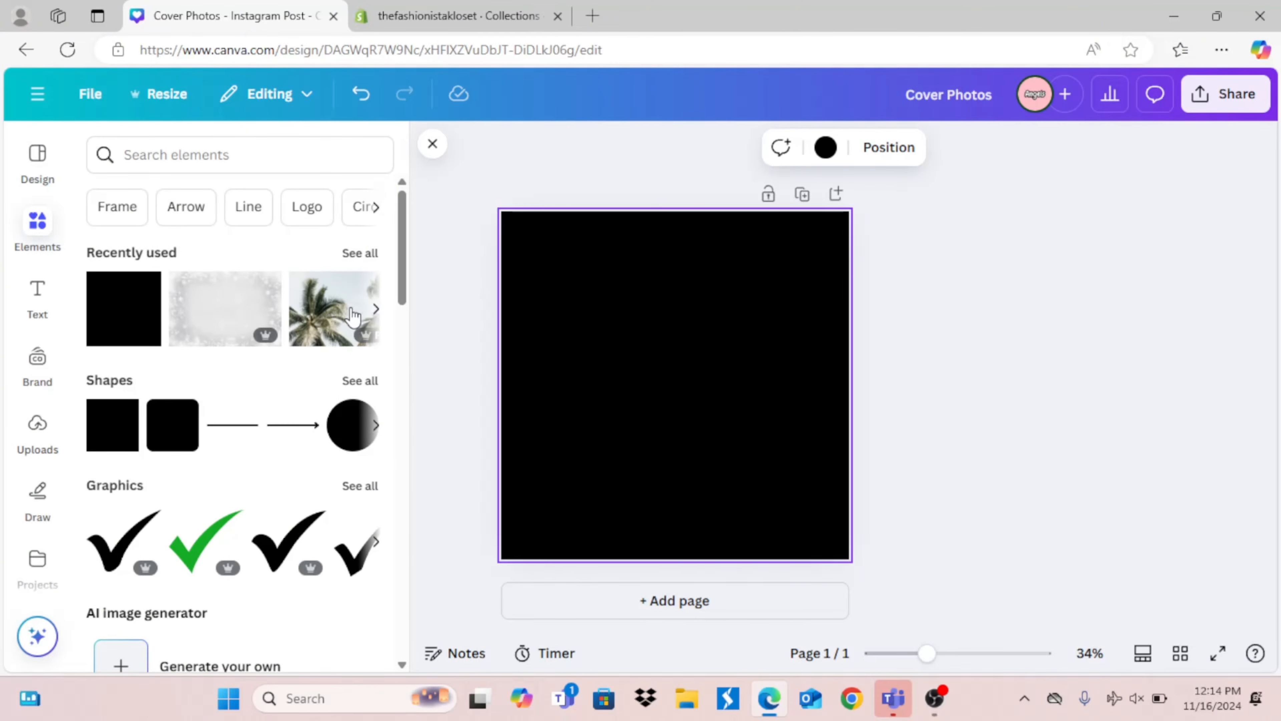
pyautogui.click(360, 253)
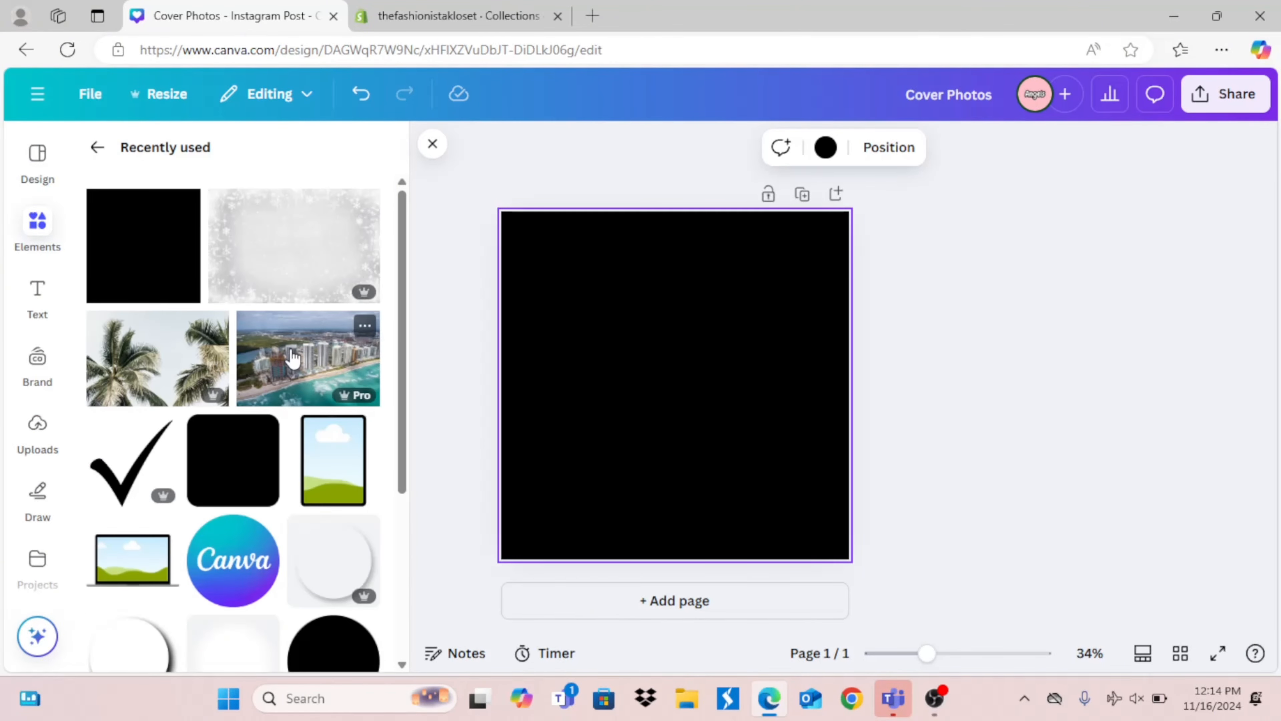
pyautogui.moveTo(793, 406); pyautogui.dragTo(859, 432)
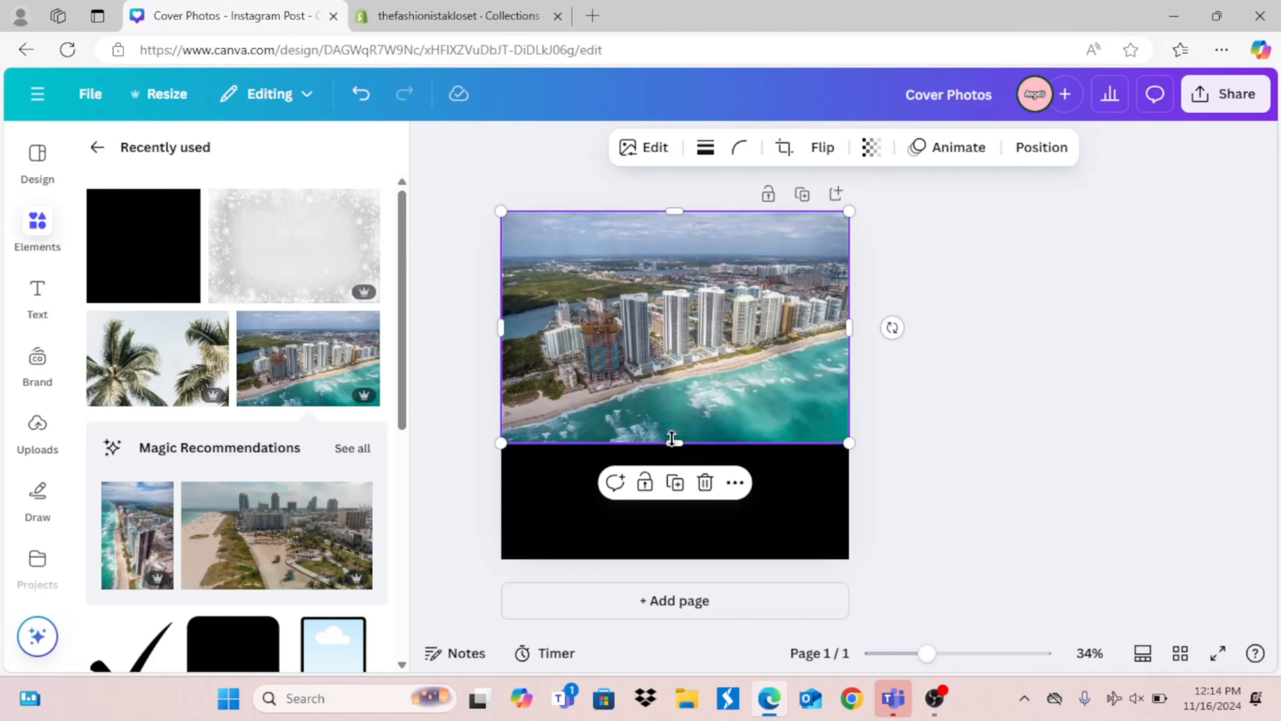
pyautogui.moveTo(661, 501); pyautogui.dragTo(666, 554)
pyautogui.click(871, 148)
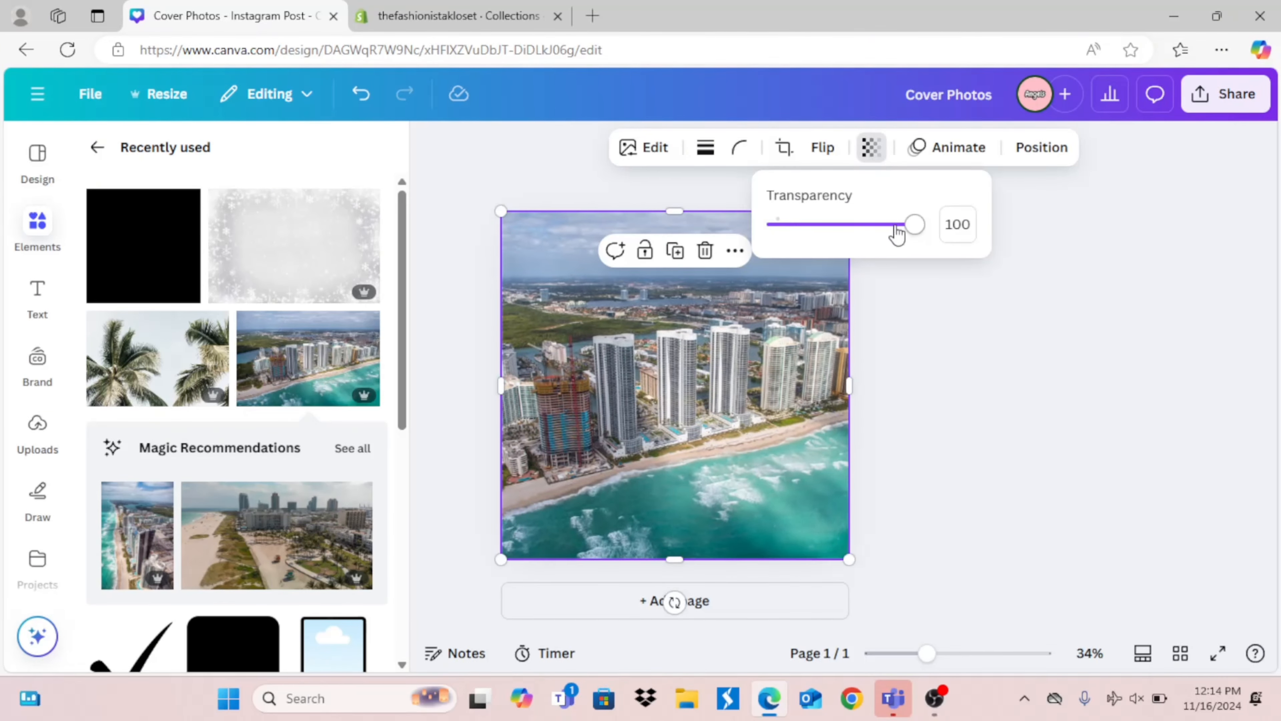
pyautogui.moveTo(919, 232); pyautogui.dragTo(857, 223)
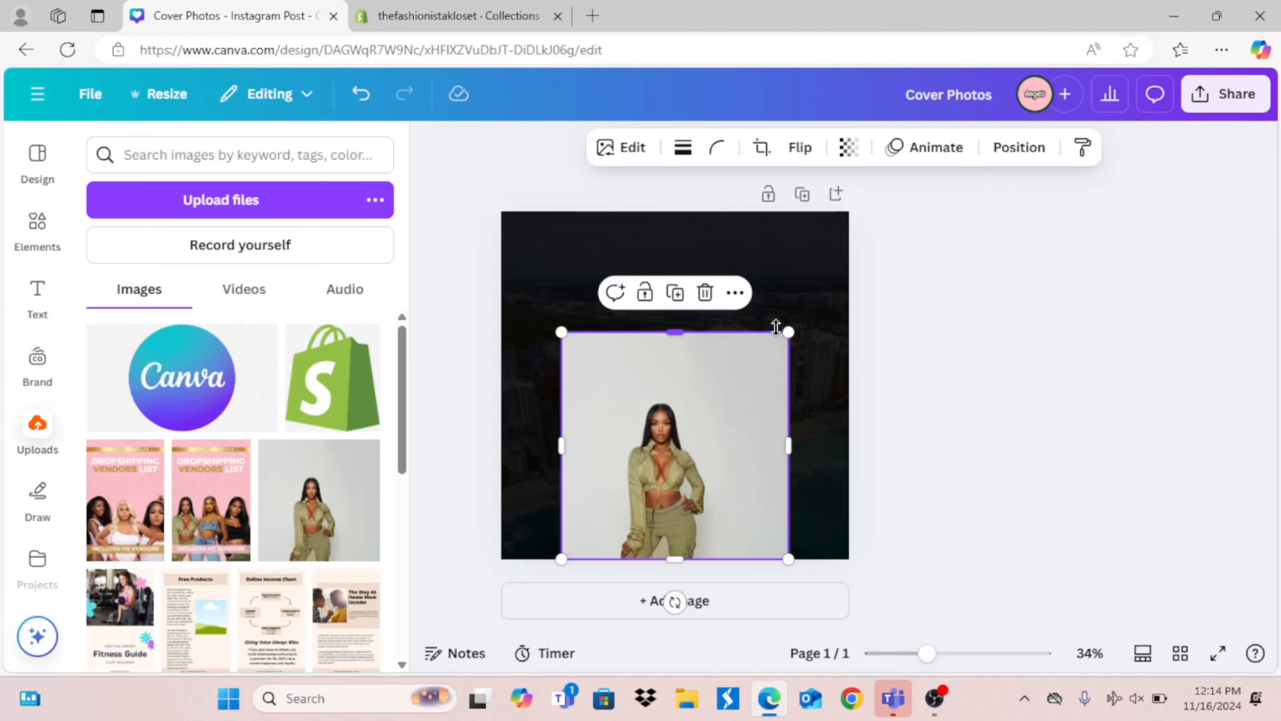
# Step: Delete the duplicate second page and remove the photo of the model in the green outfit from page 1
pyautogui.moveTo(1271, 278); pyautogui.dragTo(1259, 226)
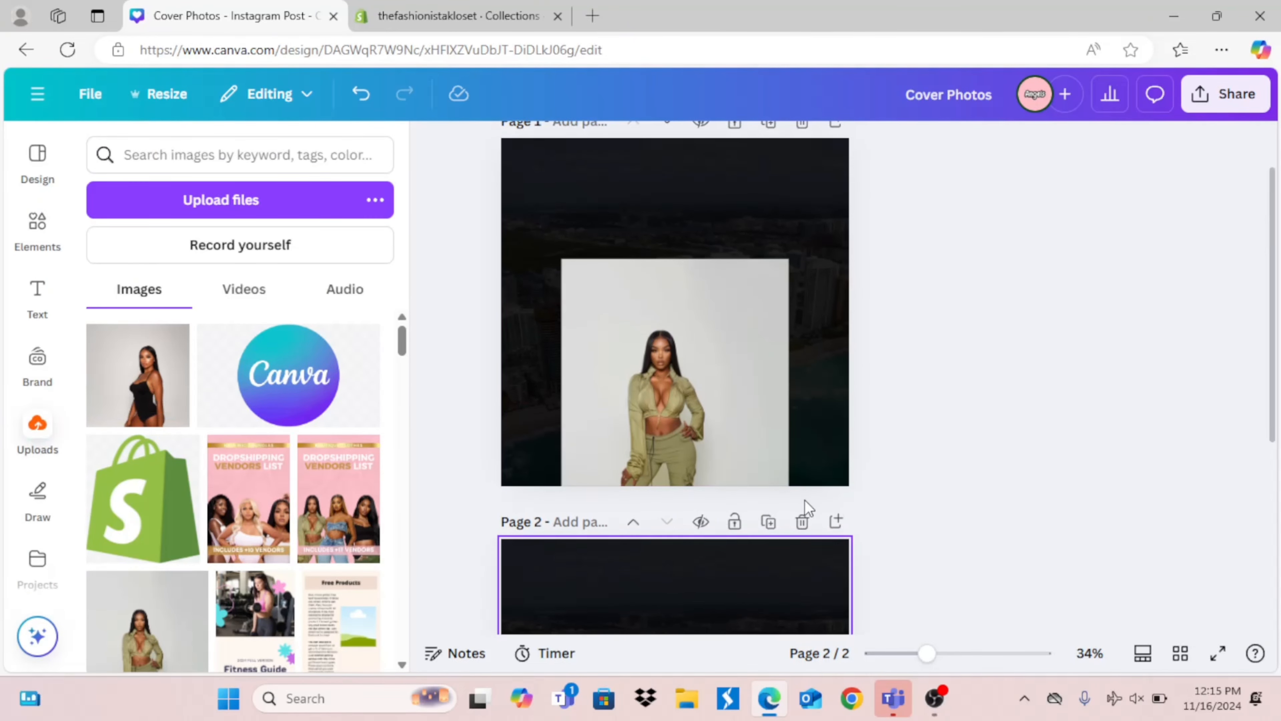
pyautogui.click(803, 523)
pyautogui.click(696, 398)
pyautogui.click(703, 293)
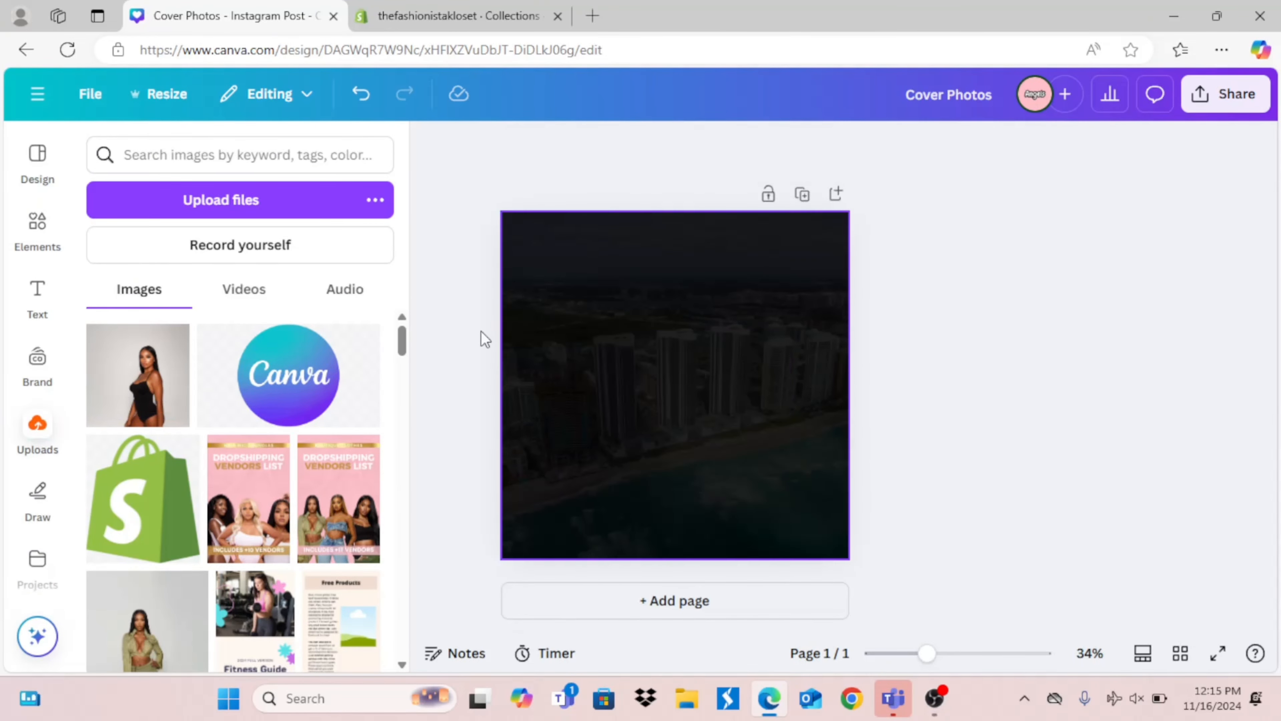
# Step: Add the uploaded photo of the model in the black bodysuit, enlarge and crop it to the page, and remove its background
pyautogui.click(140, 408)
pyautogui.moveTo(727, 362); pyautogui.dragTo(682, 313)
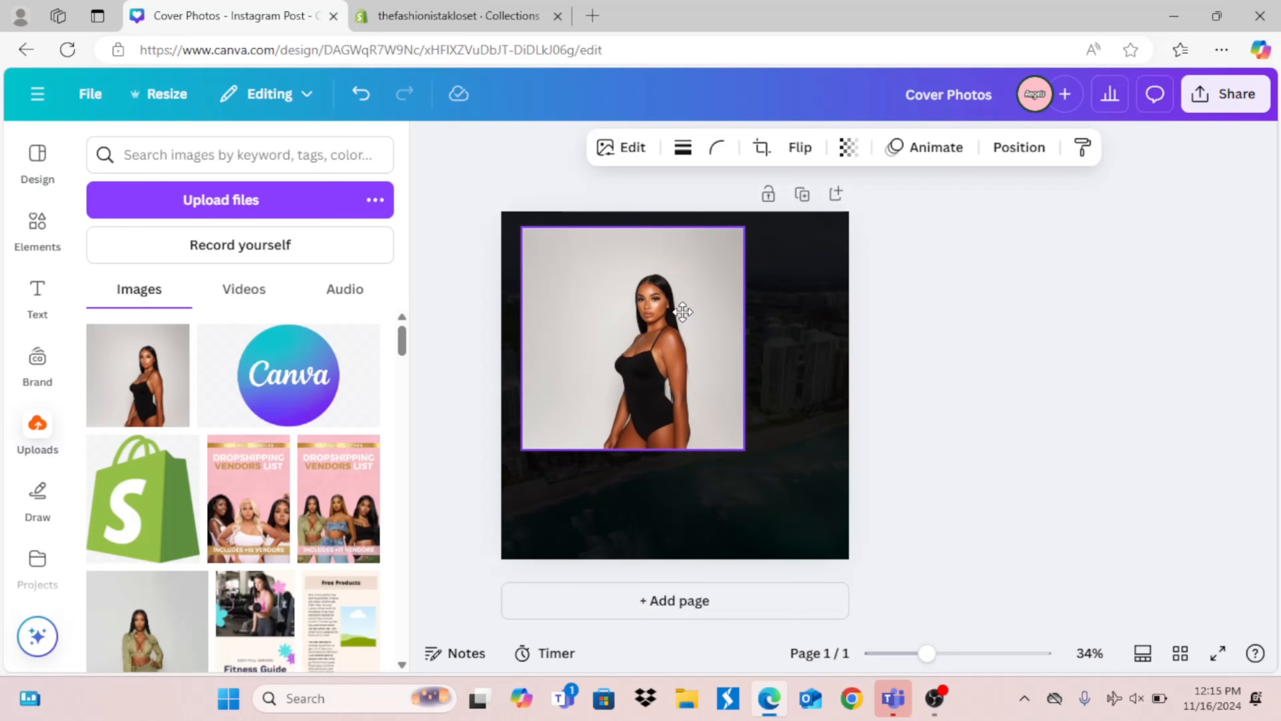
pyautogui.moveTo(501, 212); pyautogui.dragTo(453, 183)
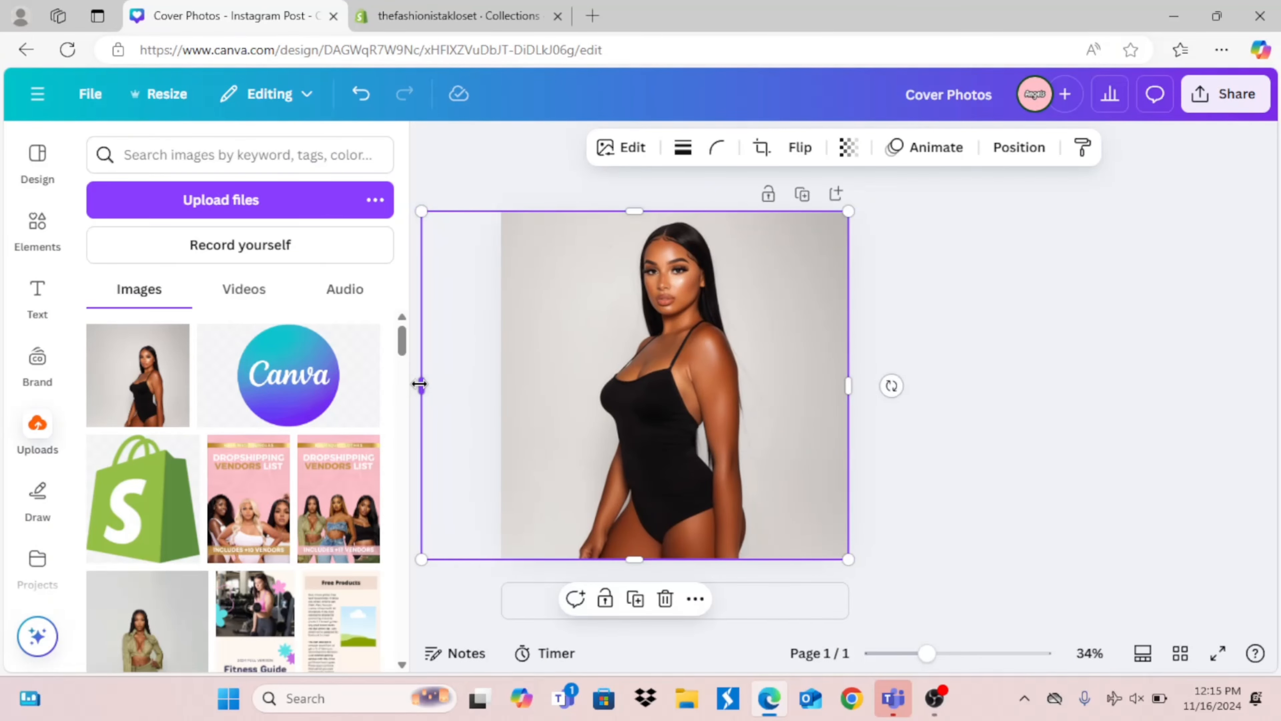
pyautogui.moveTo(420, 383); pyautogui.dragTo(501, 386)
pyautogui.click(621, 147)
pyautogui.click(136, 328)
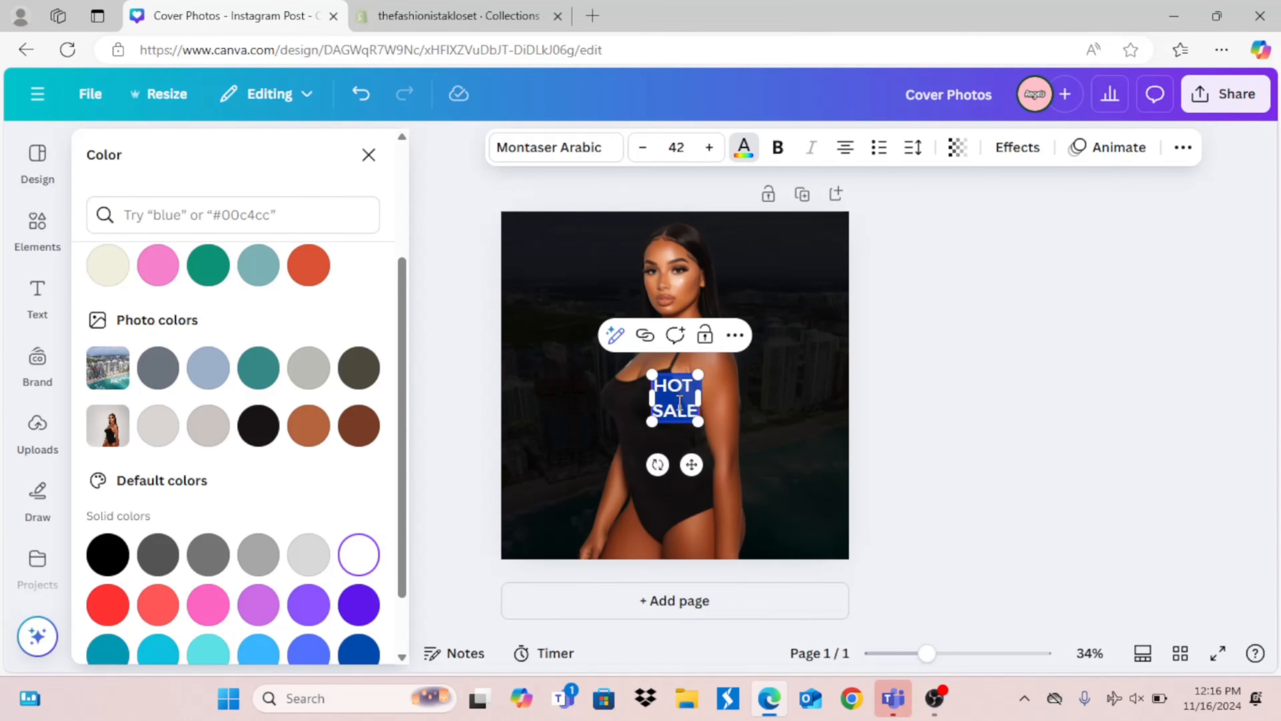
# Step: Change the font of the "HOT SALE" text to Hatton
pyautogui.click(596, 152)
pyautogui.write('HATT')
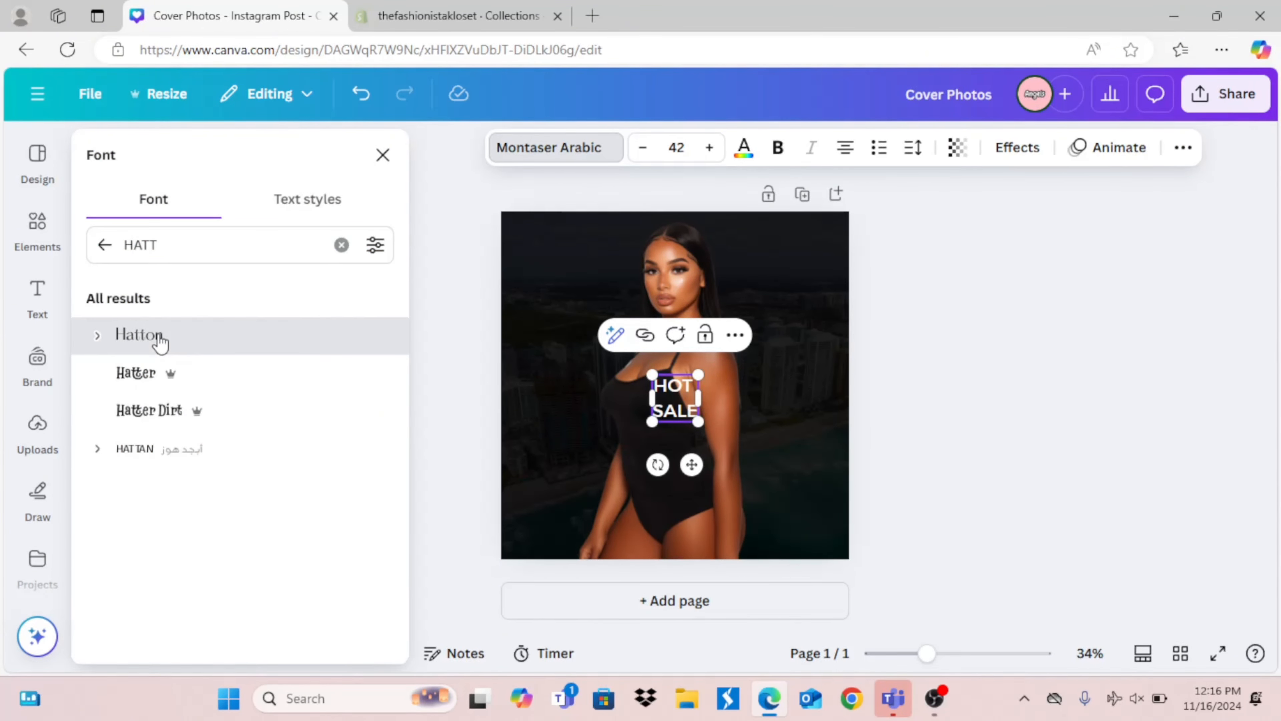
pyautogui.click(160, 341)
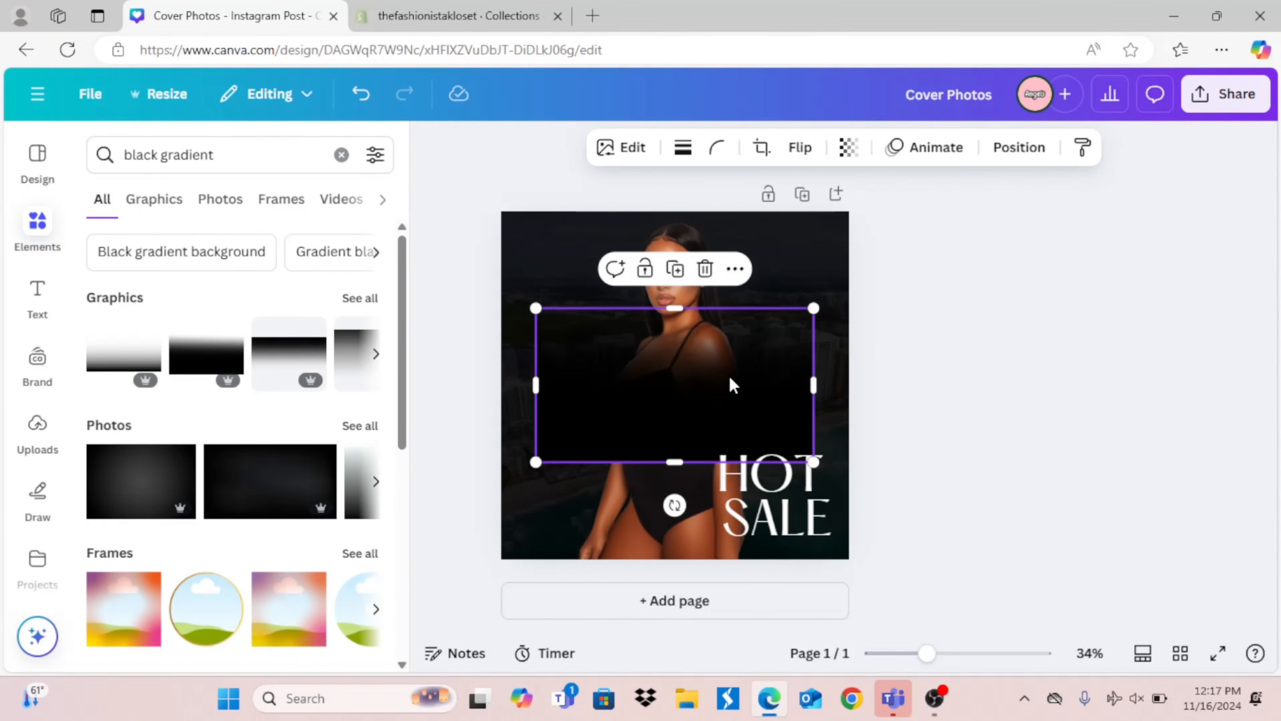
# Step: Stretch the black gradient over the lower part of the page and set "HOT SALE" on one centred line over it
pyautogui.moveTo(713, 410); pyautogui.dragTo(672, 489)
pyautogui.moveTo(775, 405); pyautogui.dragTo(858, 361)
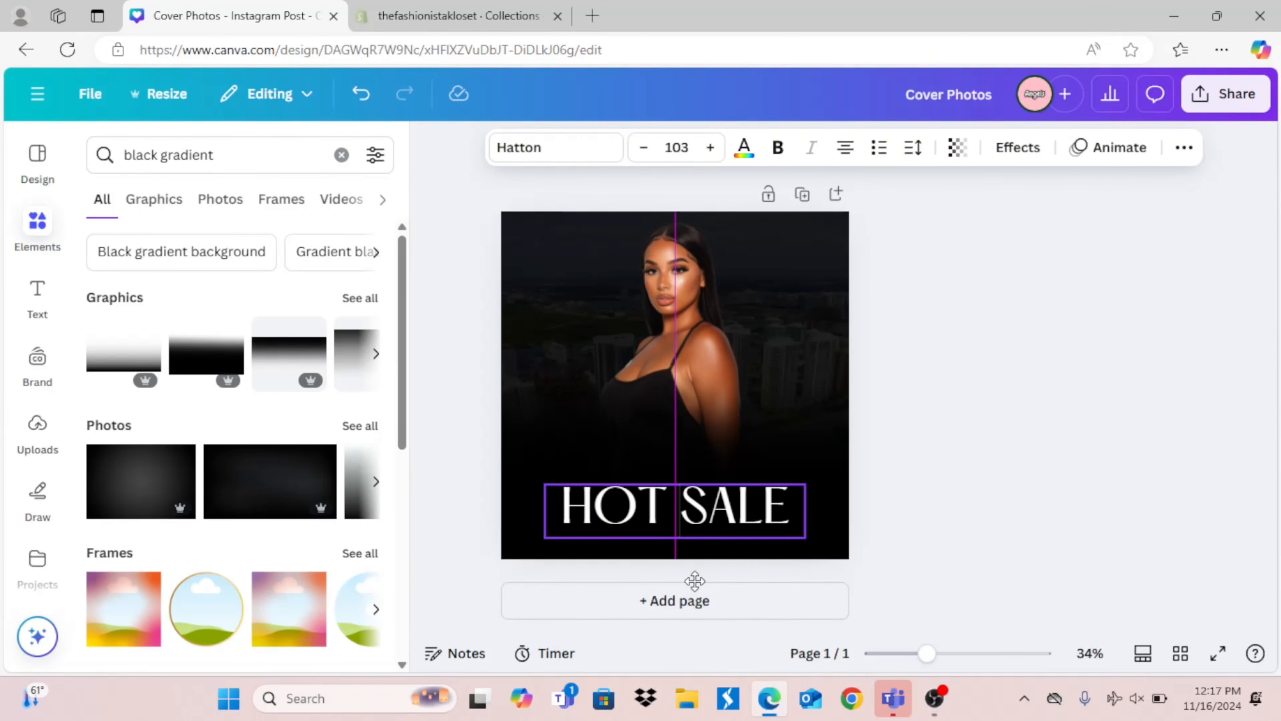
pyautogui.click(977, 526)
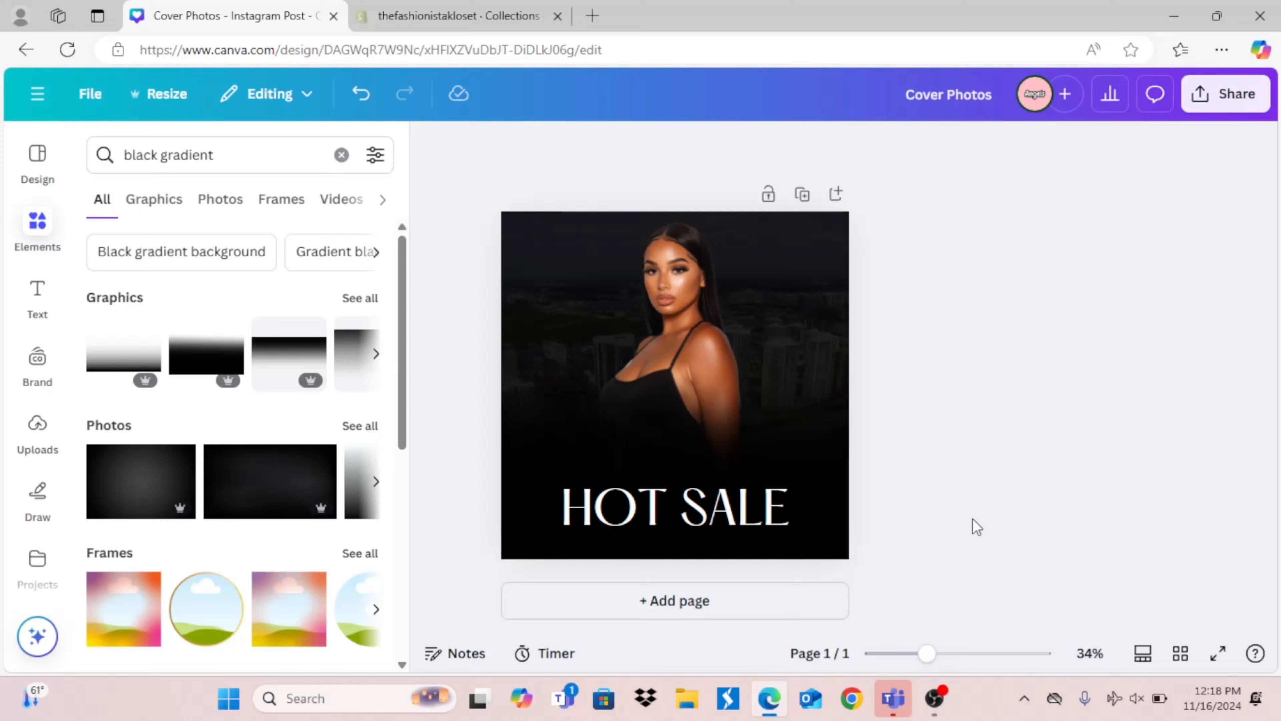
# Step: Duplicate the HOT SALE page and replace its model with the uploaded green outfit photo, enlarged to the page height
pyautogui.click(802, 195)
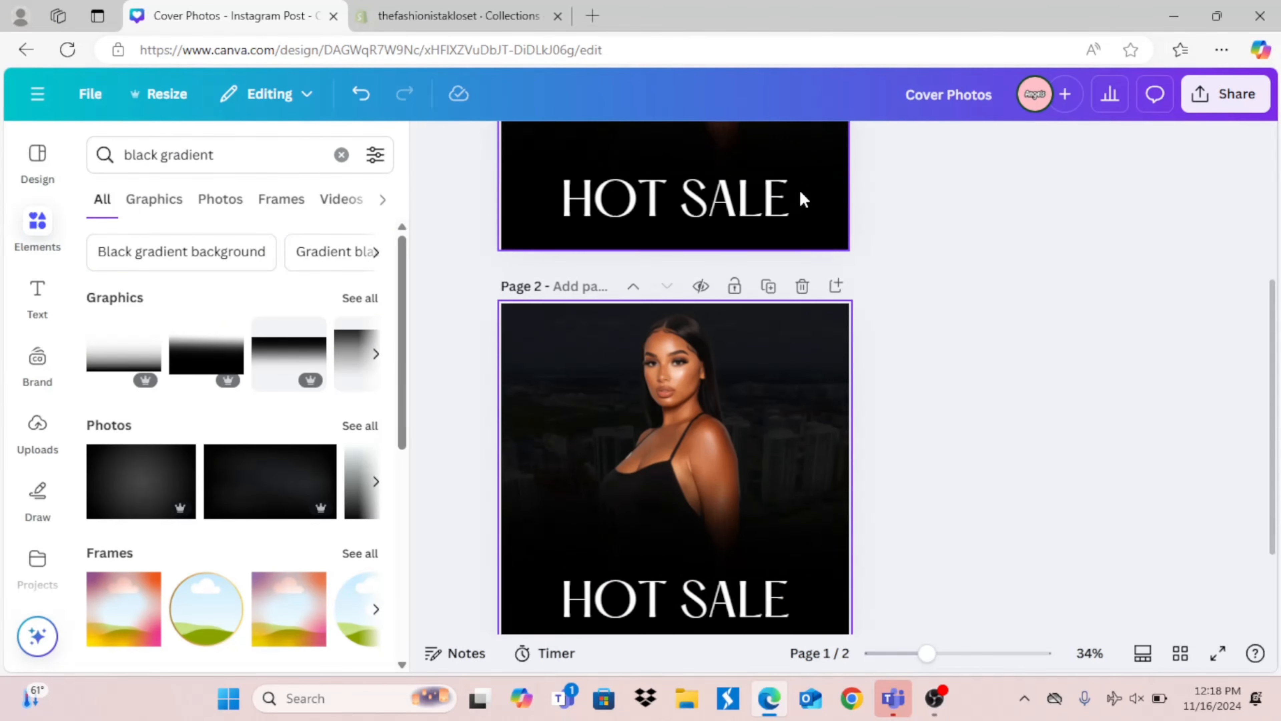
pyautogui.click(699, 306)
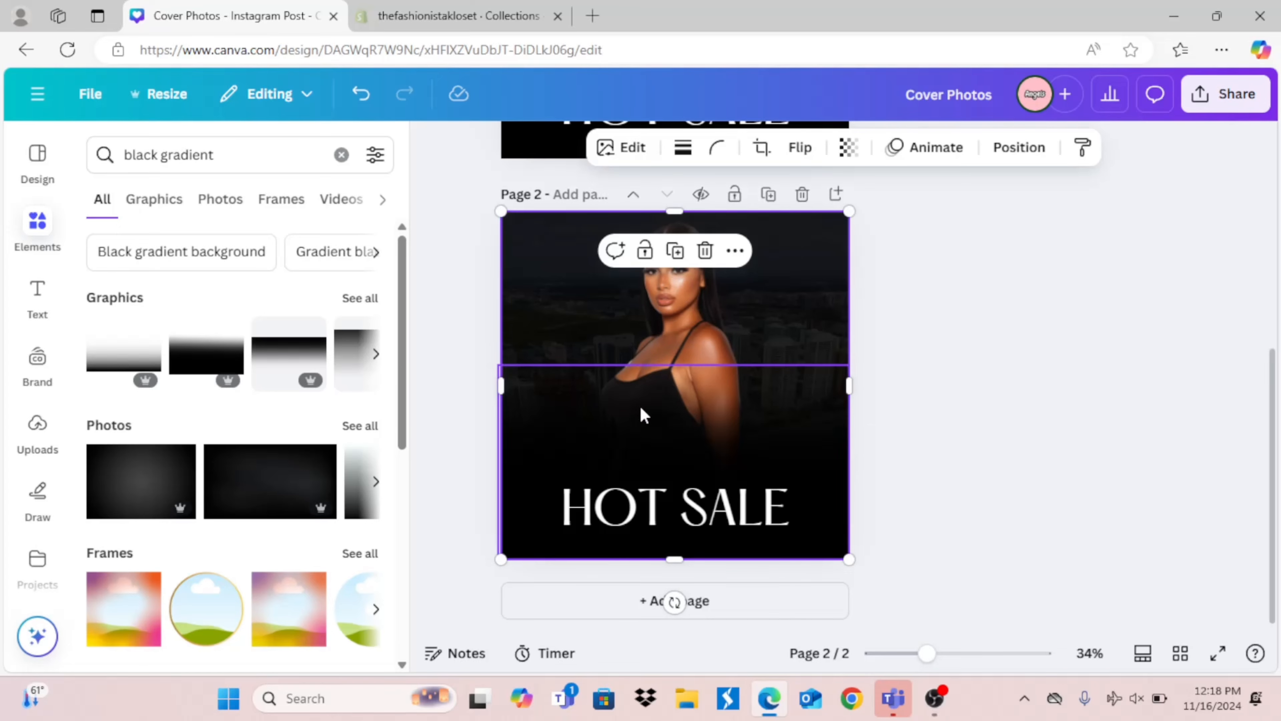
pyautogui.moveTo(646, 419); pyautogui.dragTo(758, 406)
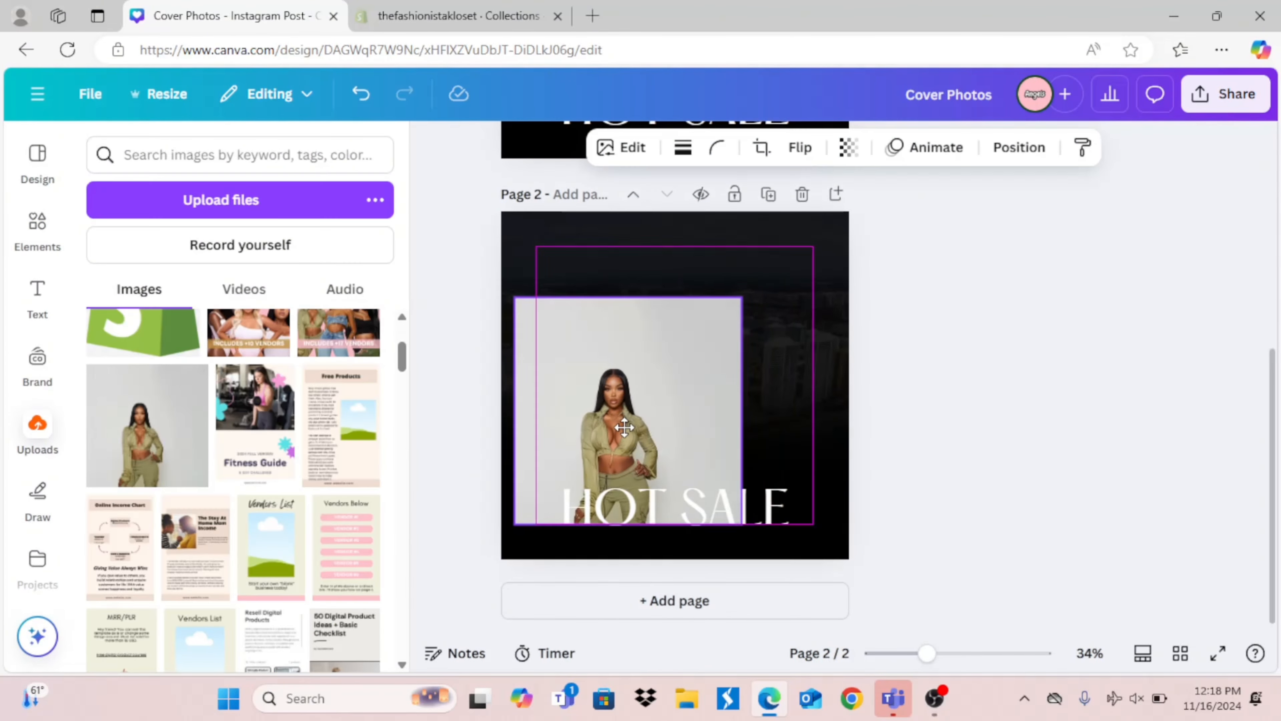
pyautogui.moveTo(715, 335); pyautogui.dragTo(700, 369)
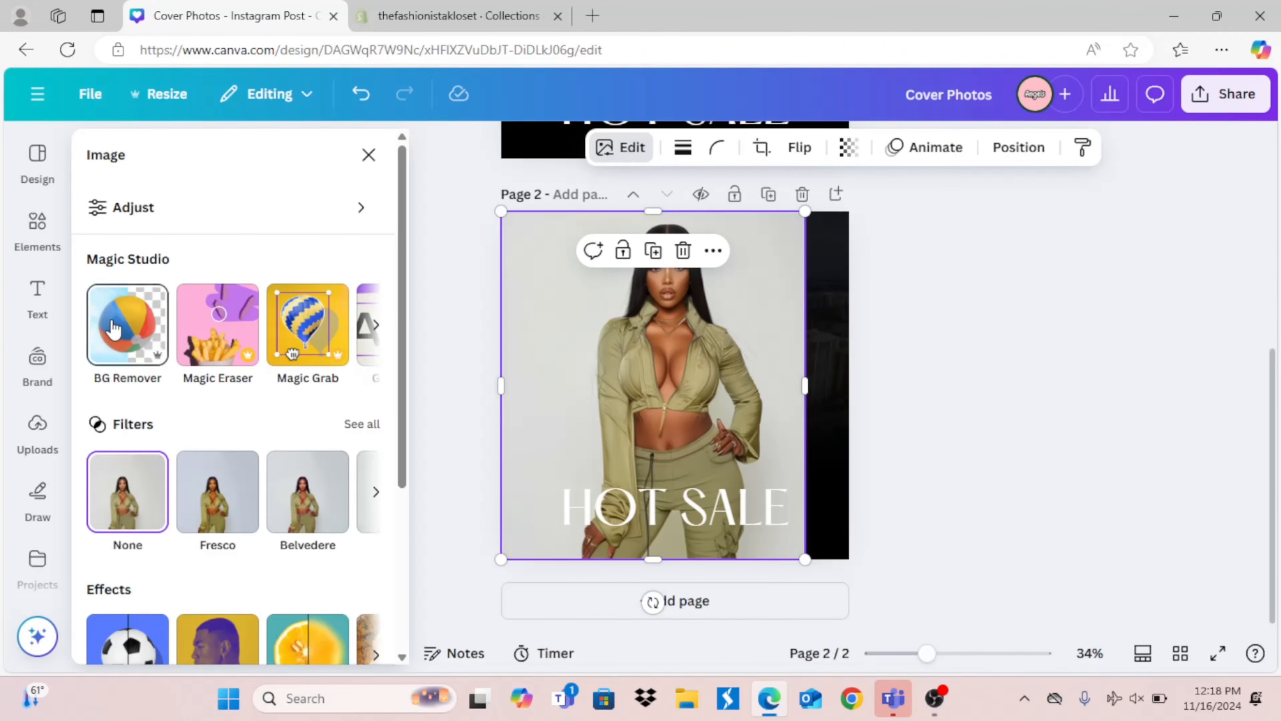
# Step: Remove the background of the green outfit photo and send it backward behind the gradient
pyautogui.click(127, 323)
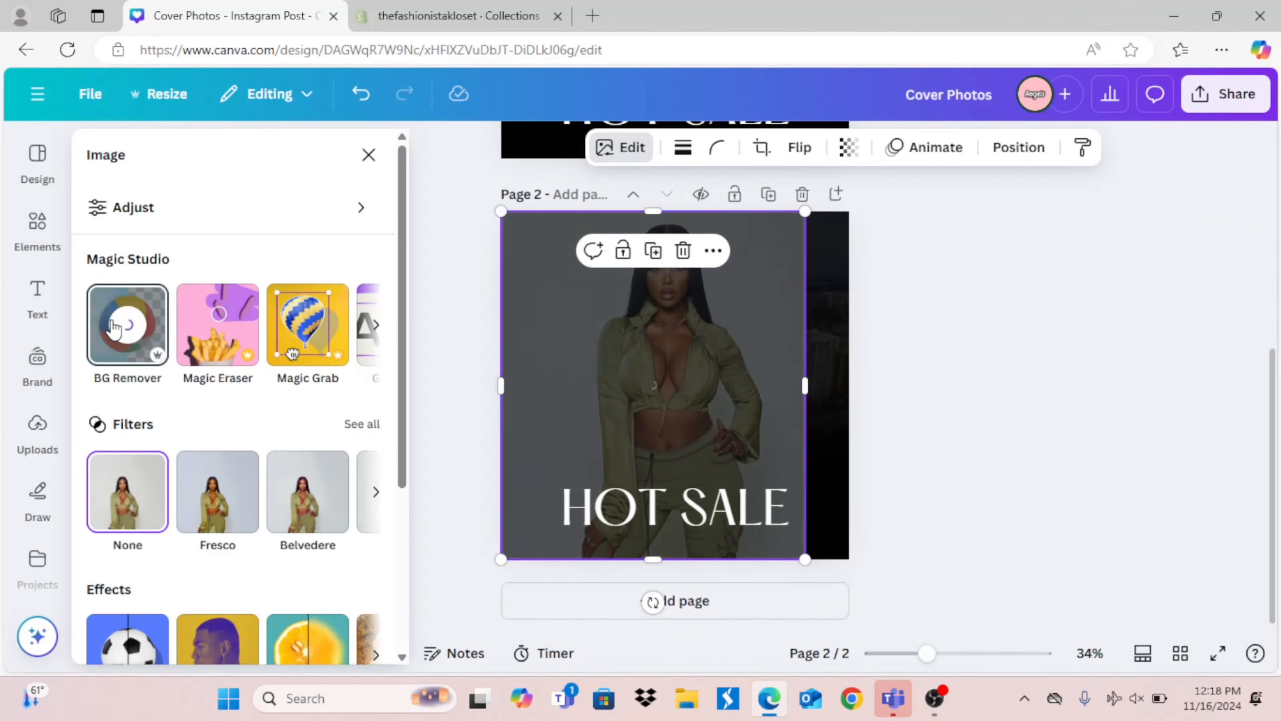
pyautogui.click(1019, 147)
pyautogui.click(267, 260)
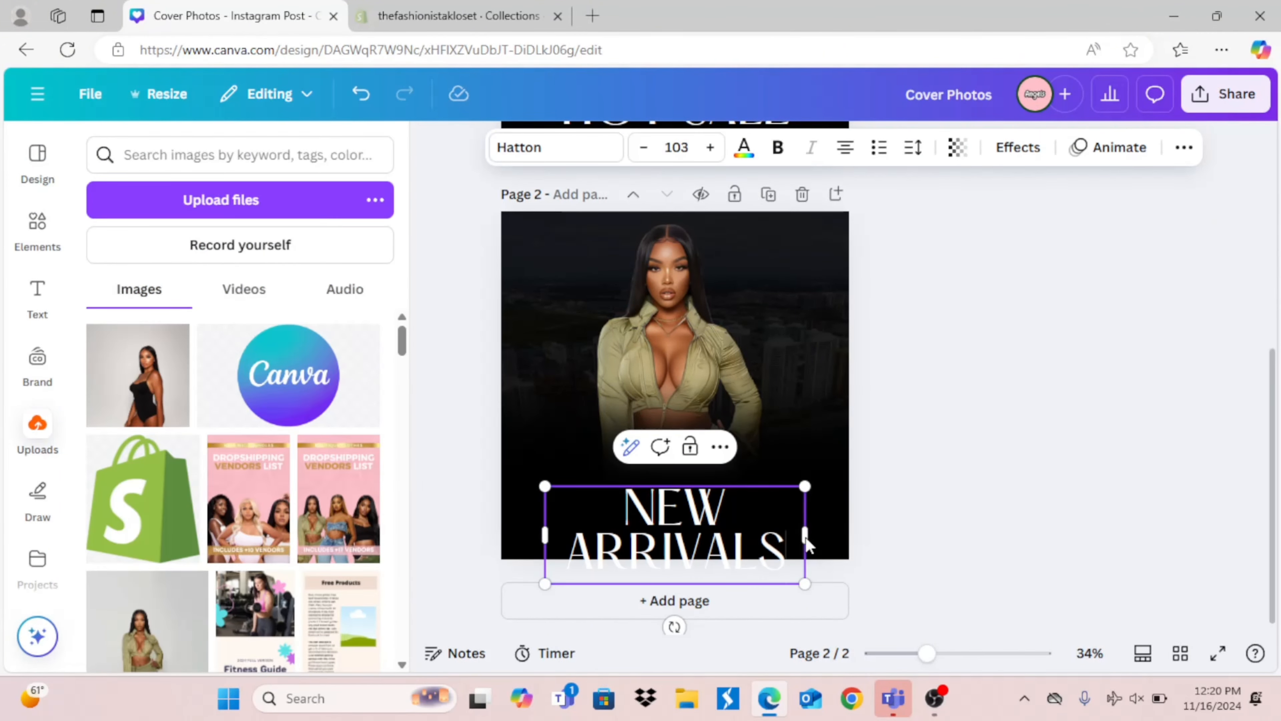
# Step: Move the "NEW ARRIVALS" text up so both lines fit inside page 2
pyautogui.click(942, 514)
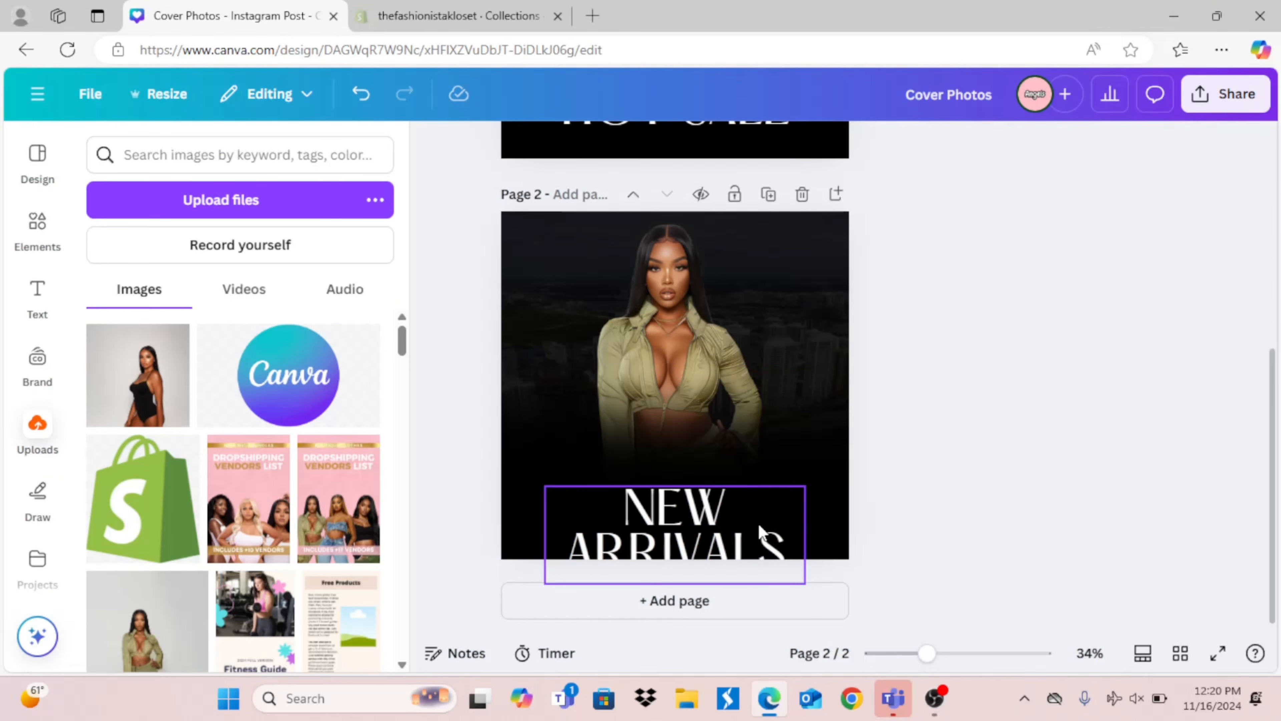
pyautogui.moveTo(765, 530); pyautogui.dragTo(761, 492)
pyautogui.click(1027, 512)
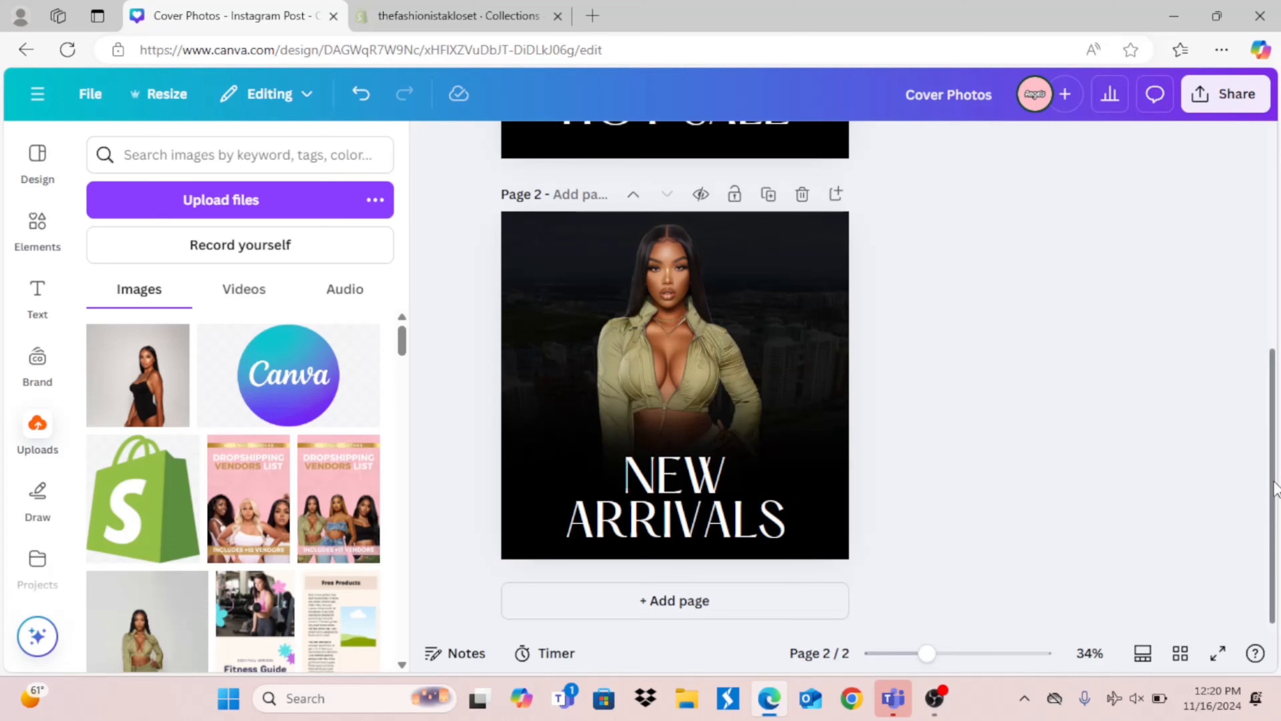
# Step: Duplicate the NEW ARRIVALS page and change the heading on the copy to "BEST SELLERS"
pyautogui.moveTo(1271, 493); pyautogui.dragTo(1256, 528)
pyautogui.click(769, 195)
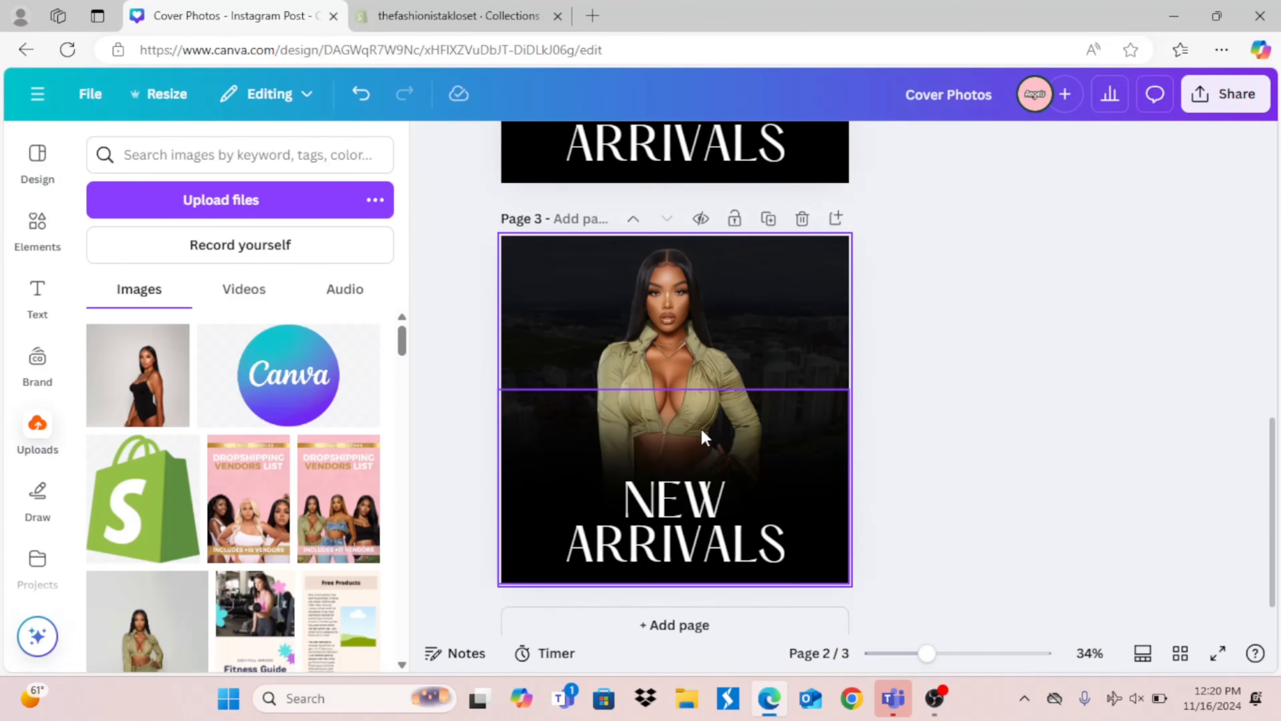
pyautogui.click(709, 485)
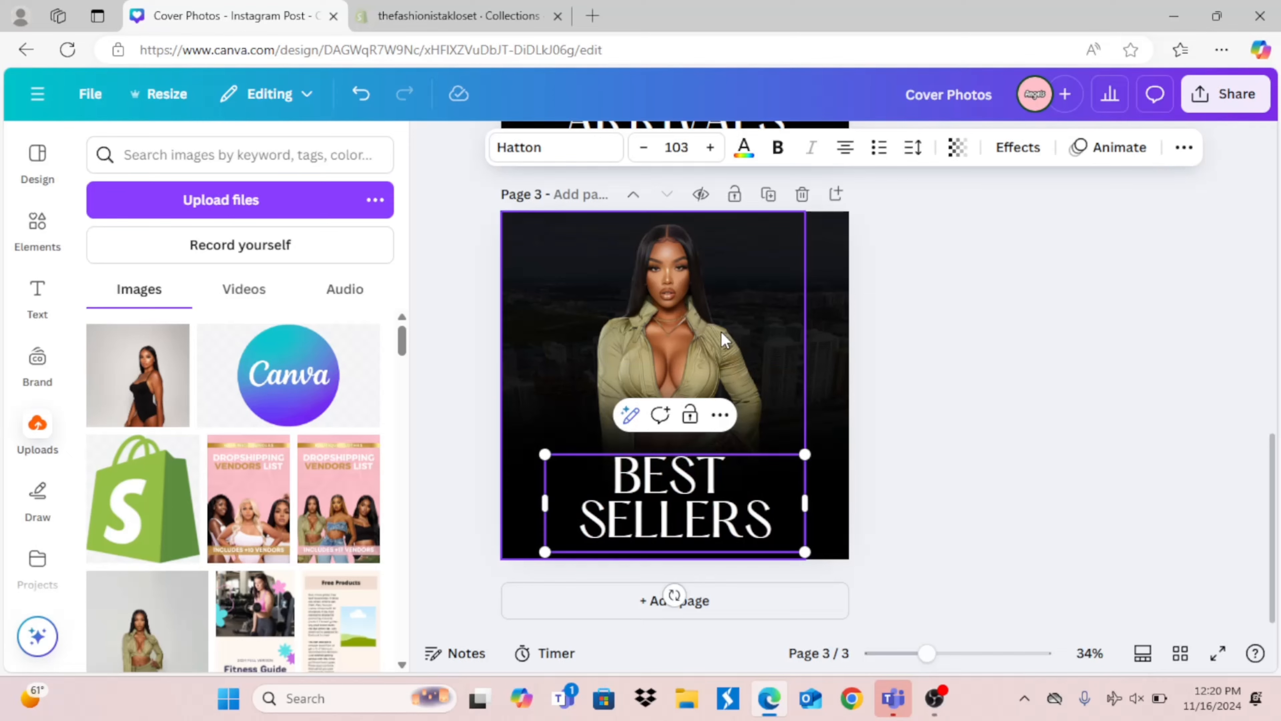
# Step: Replace the model on page 3 with the uploaded denim outfit photo, enlarged to the page height with its background removed
pyautogui.click(709, 343)
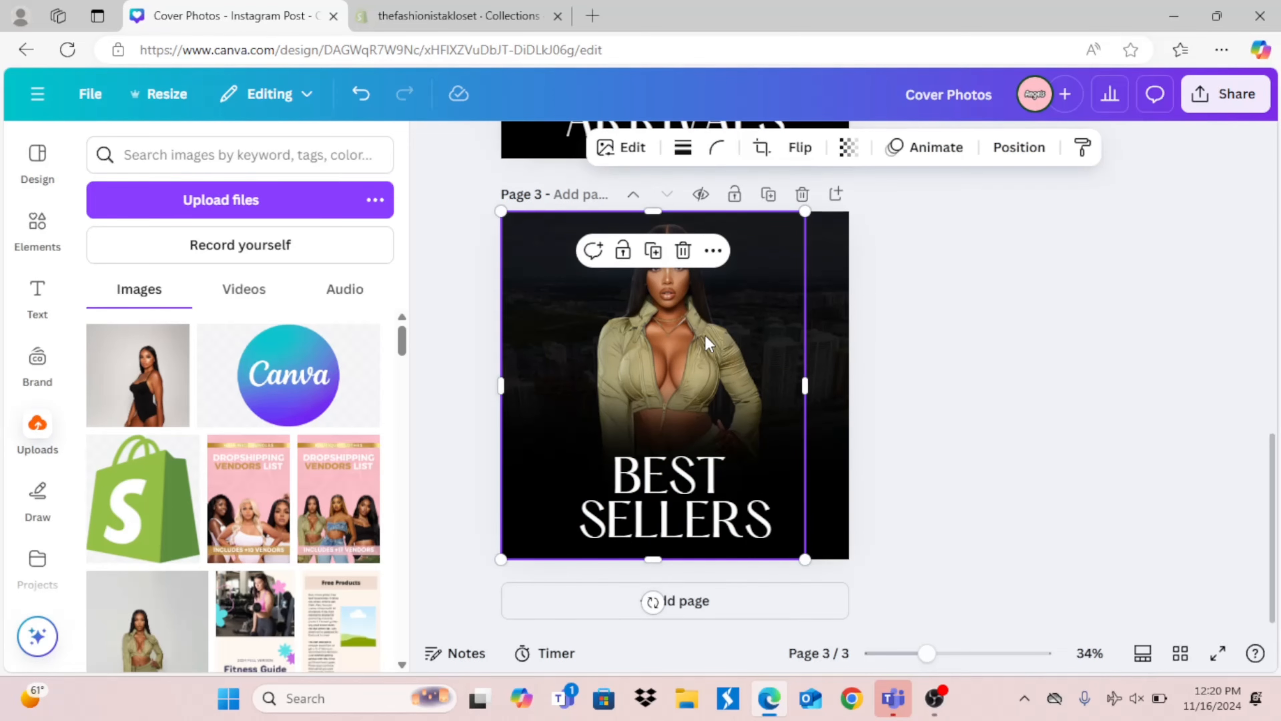
pyautogui.click(683, 251)
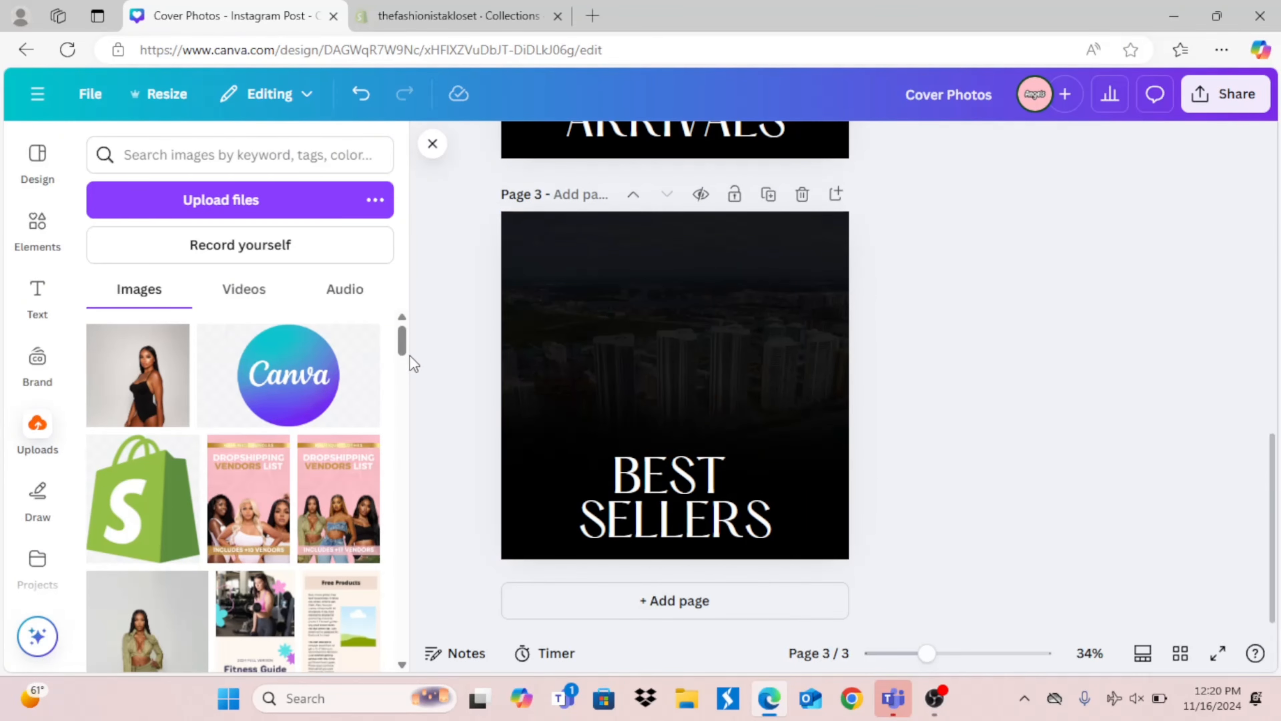
pyautogui.moveTo(401, 343); pyautogui.dragTo(401, 413)
pyautogui.click(317, 391)
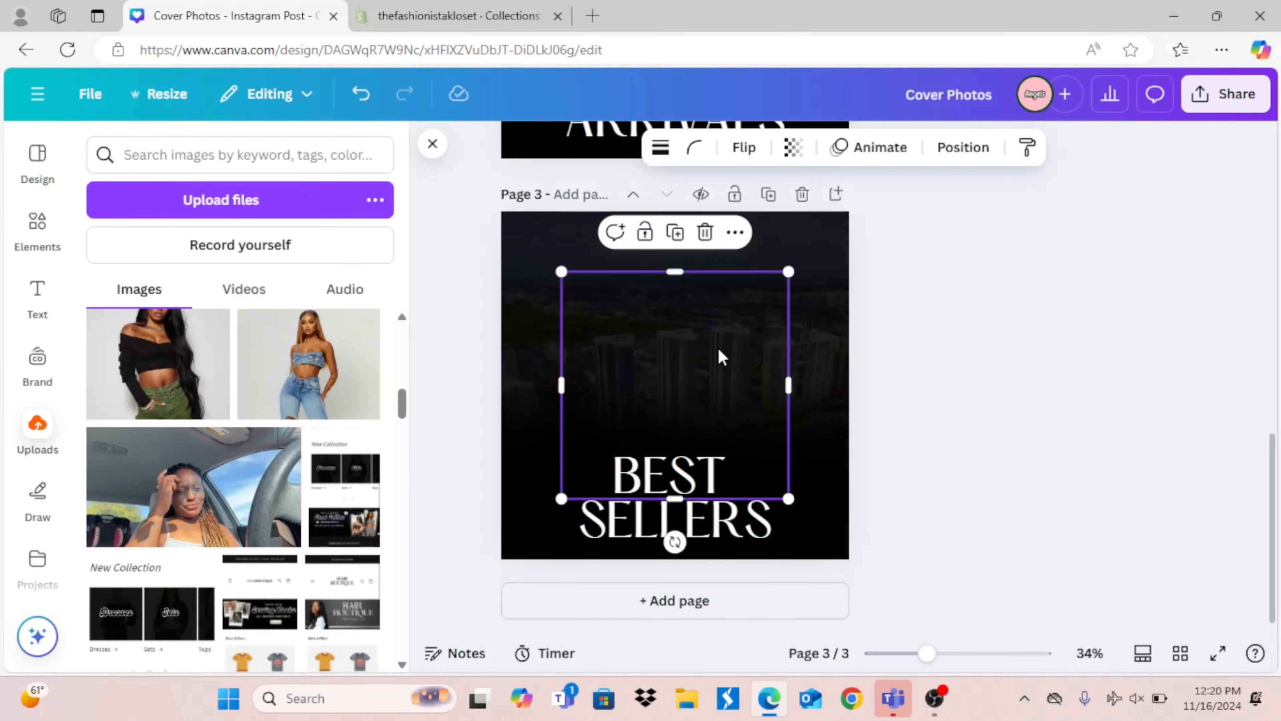
pyautogui.moveTo(789, 499); pyautogui.dragTo(872, 545)
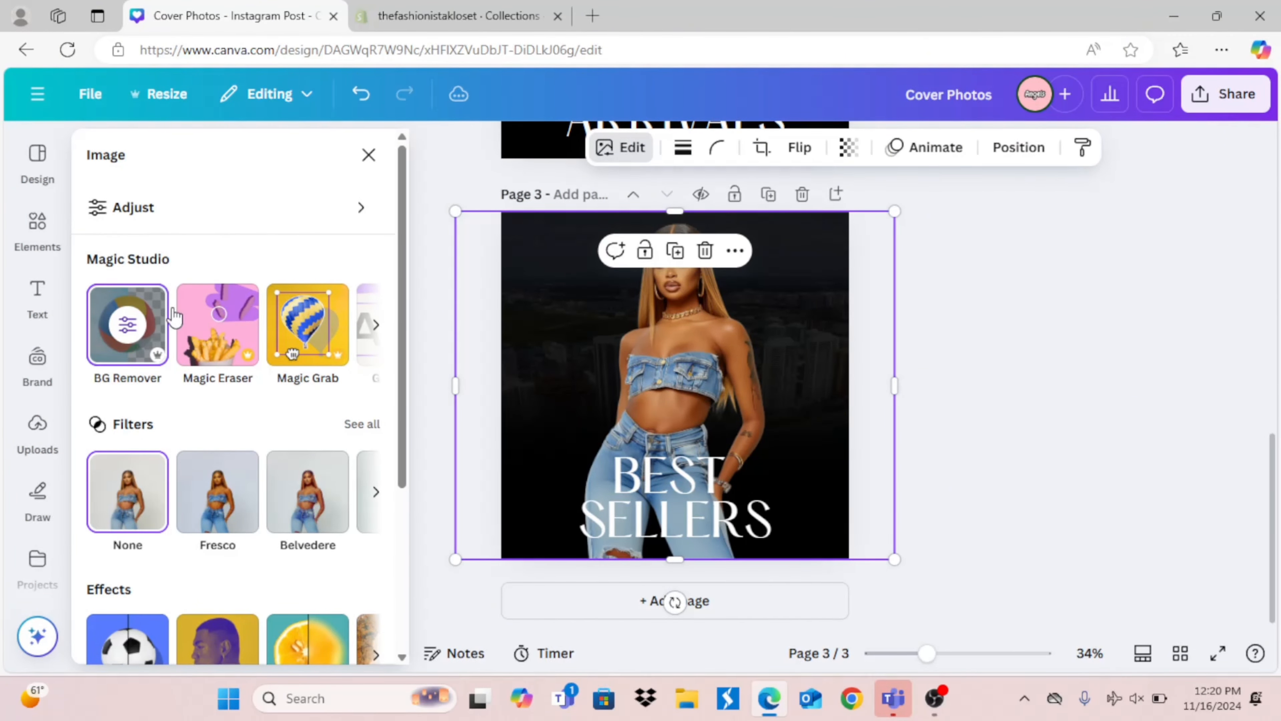
# Step: Send the denim outfit photo backward so it sits behind the gradient on the BEST SELLERS page
pyautogui.click(1015, 154)
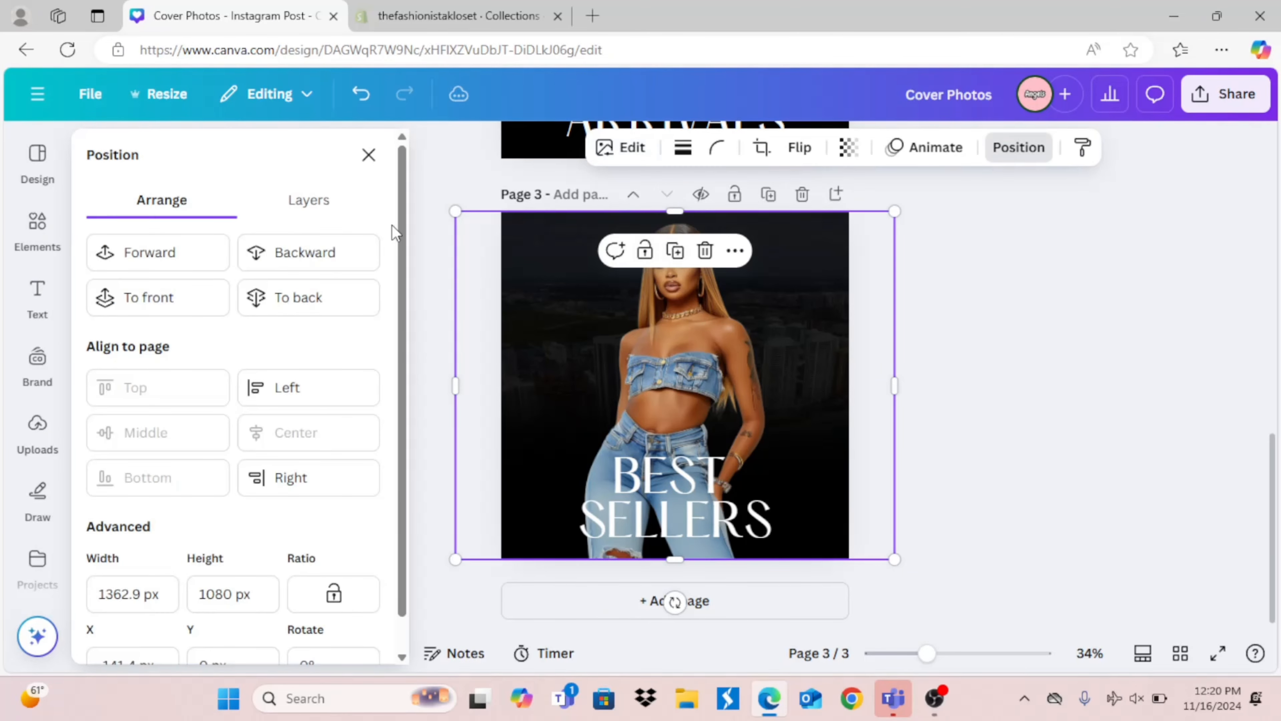
pyautogui.click(343, 251)
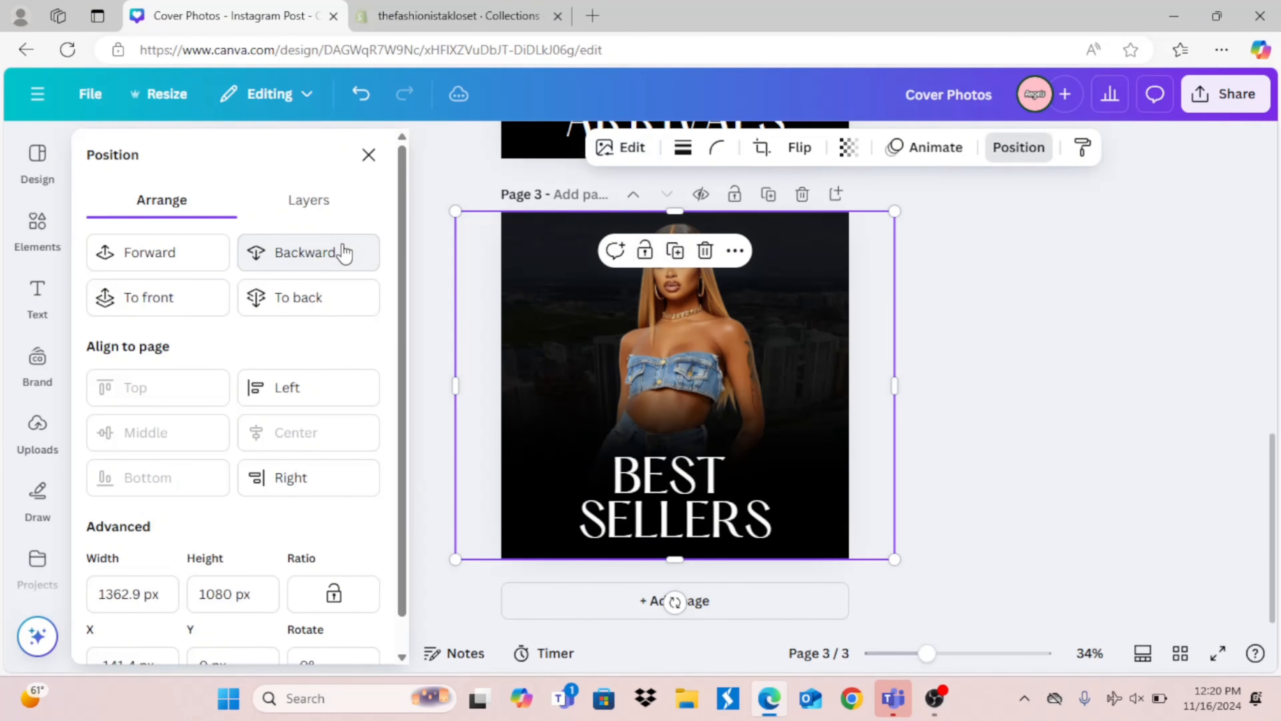
pyautogui.click(1122, 393)
# Step: Switch to the Shopify admin, set the HOT SALE cover as the Sale collection's image and save the collection
pyautogui.hotkey('ctrl', 'Tab')
pyautogui.click(1190, 155)
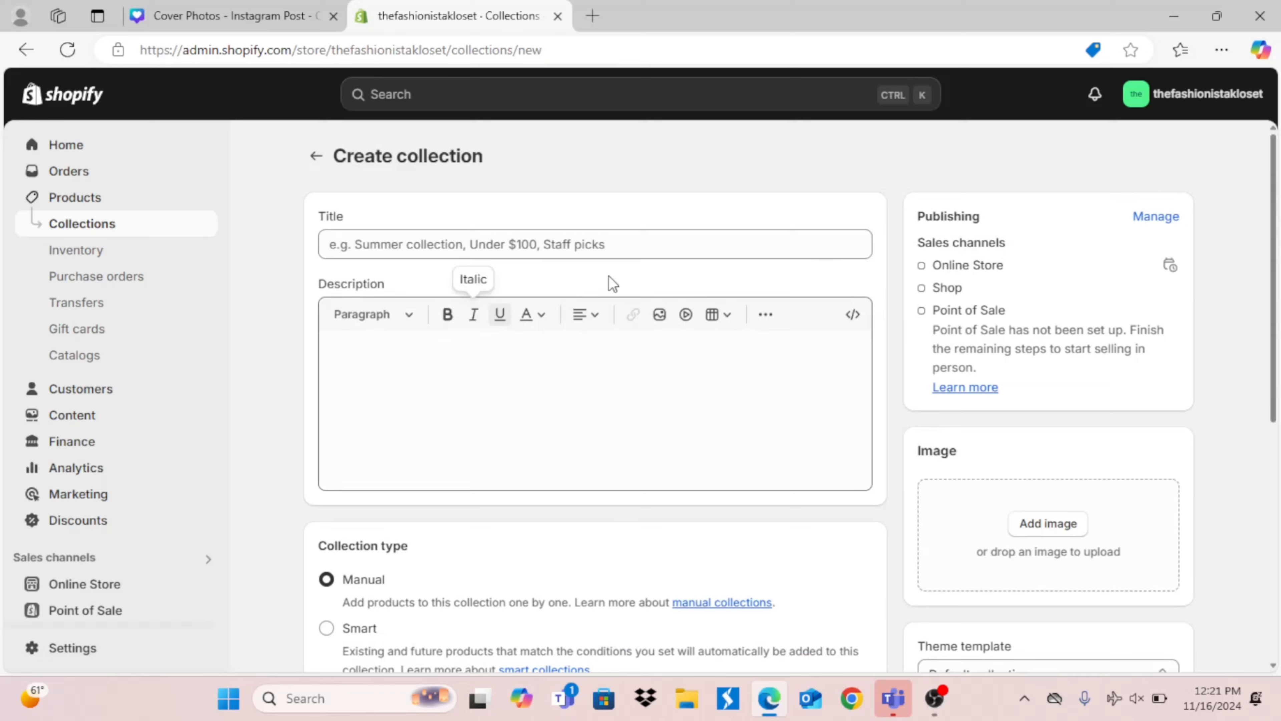
pyautogui.click(327, 157)
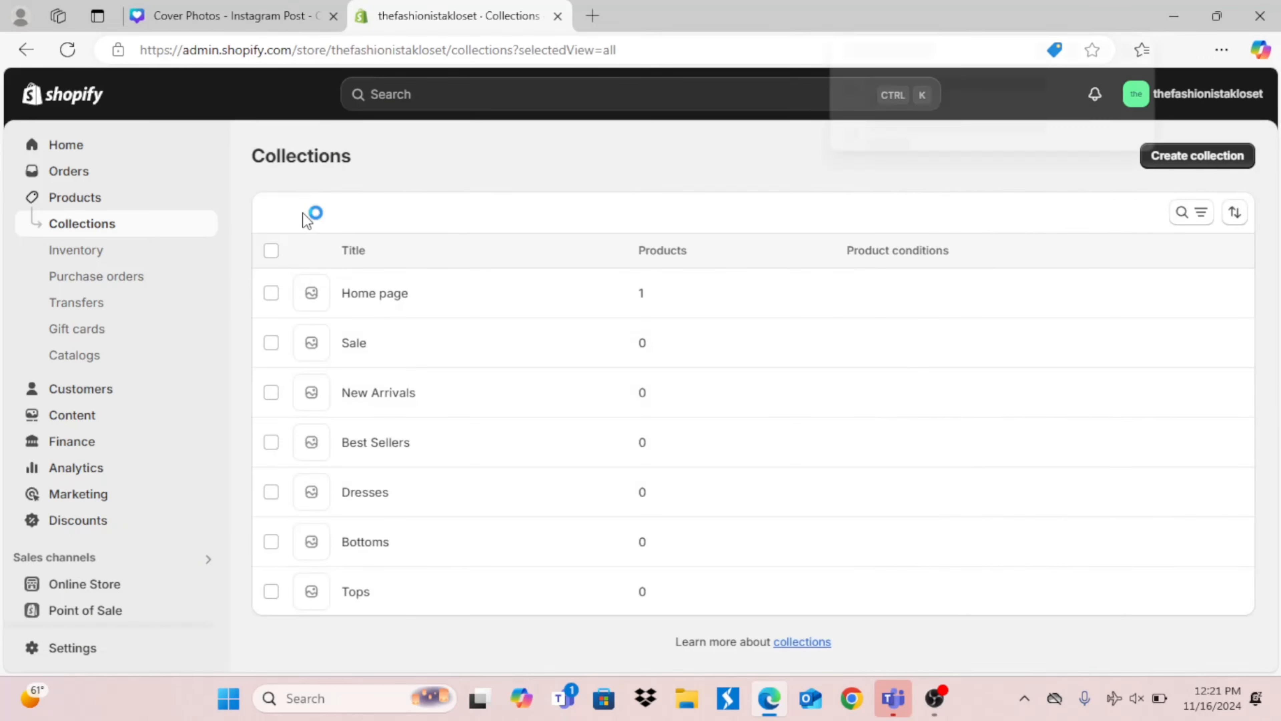
pyautogui.click(356, 345)
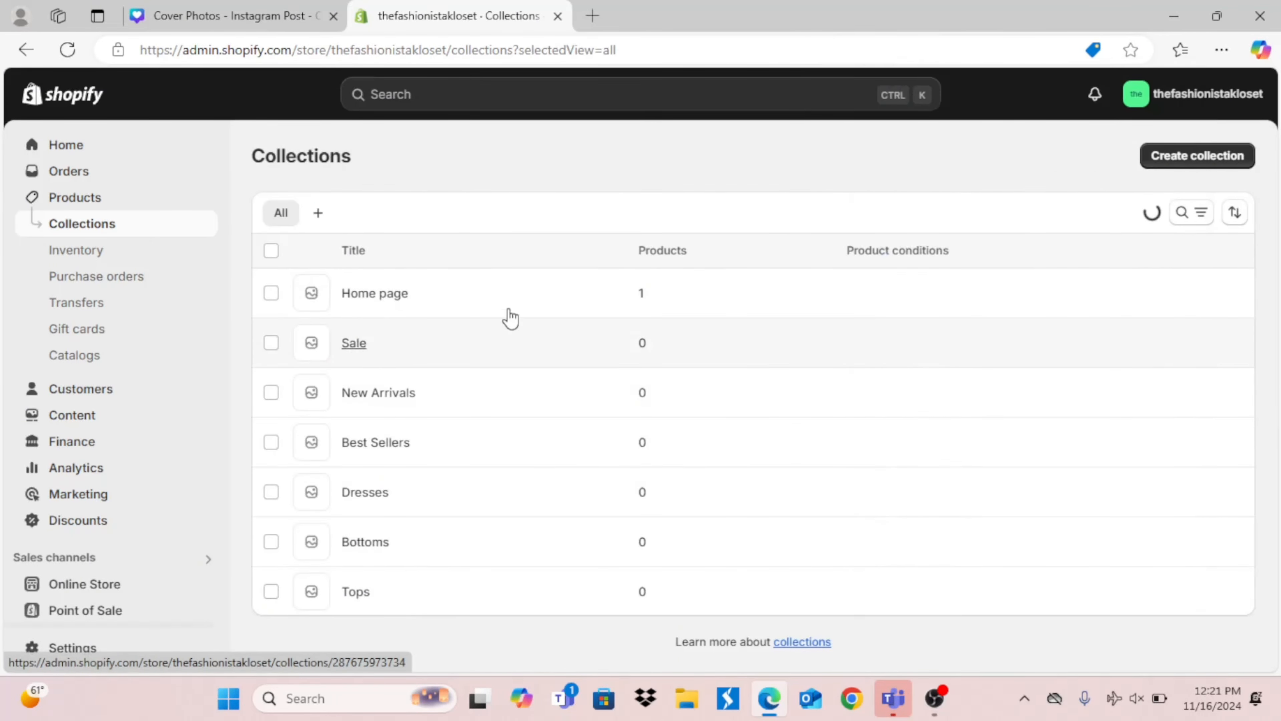
pyautogui.click(1048, 529)
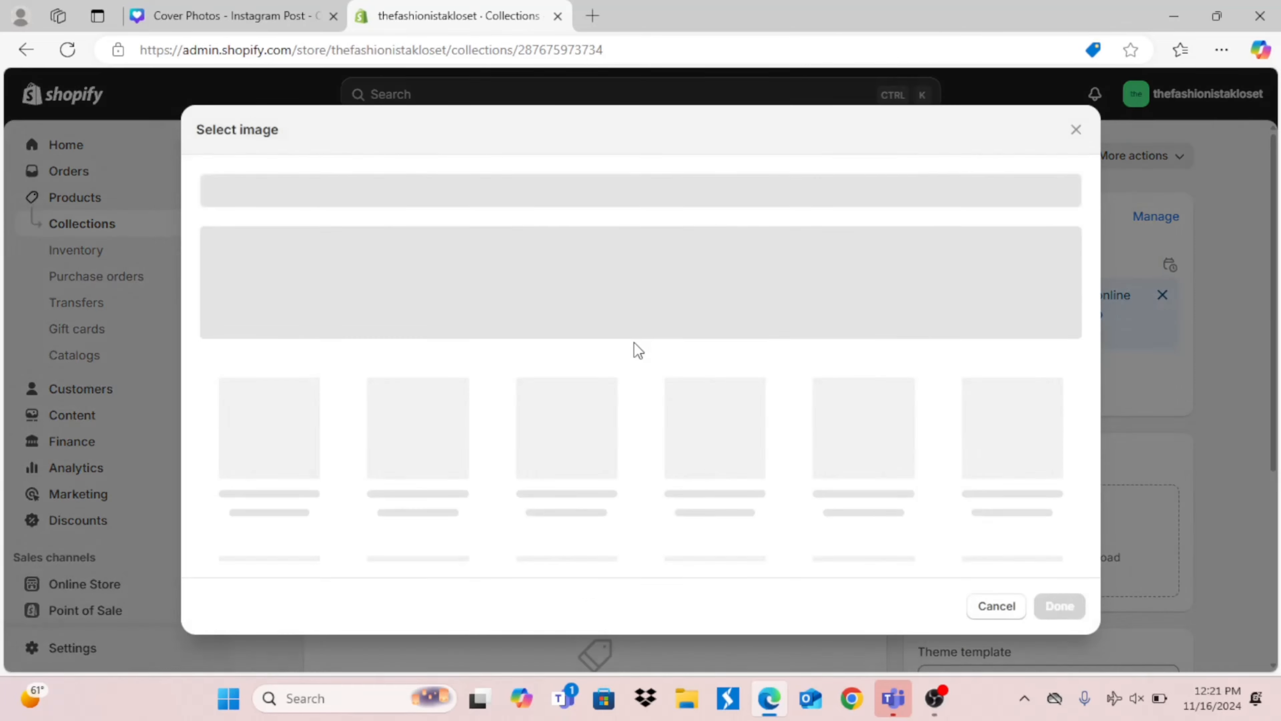
pyautogui.click(1059, 606)
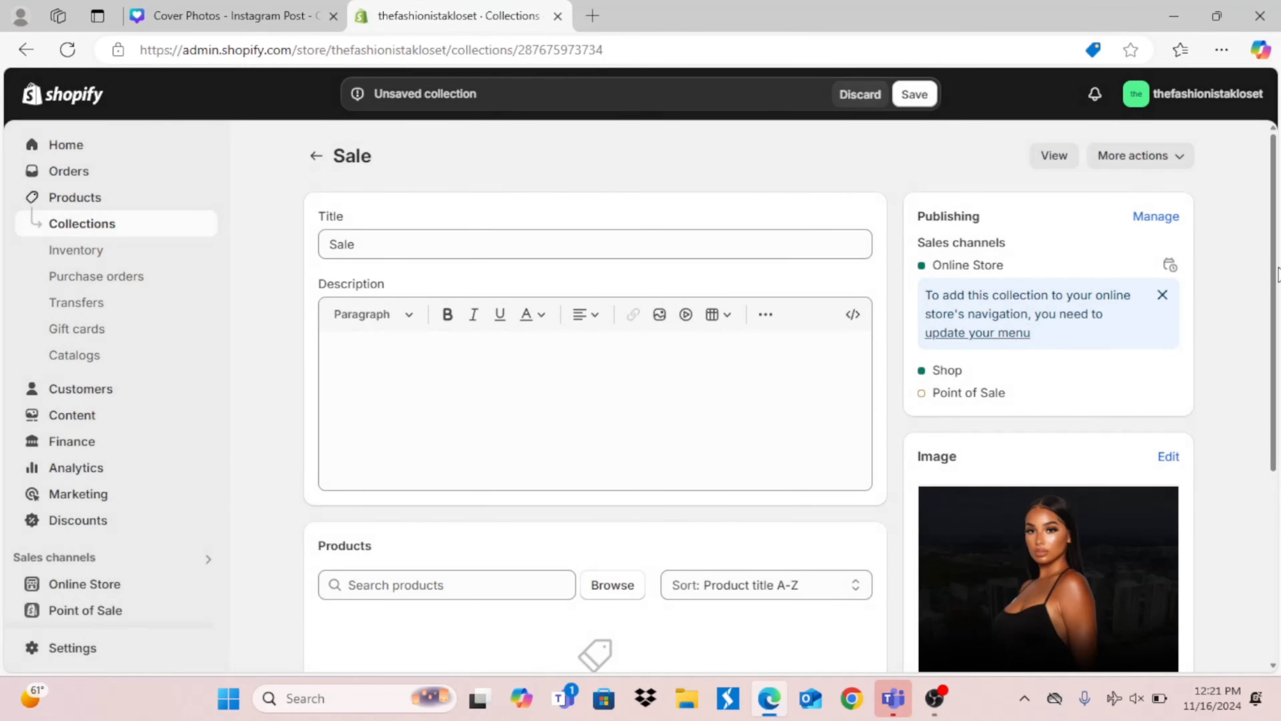
pyautogui.click(928, 101)
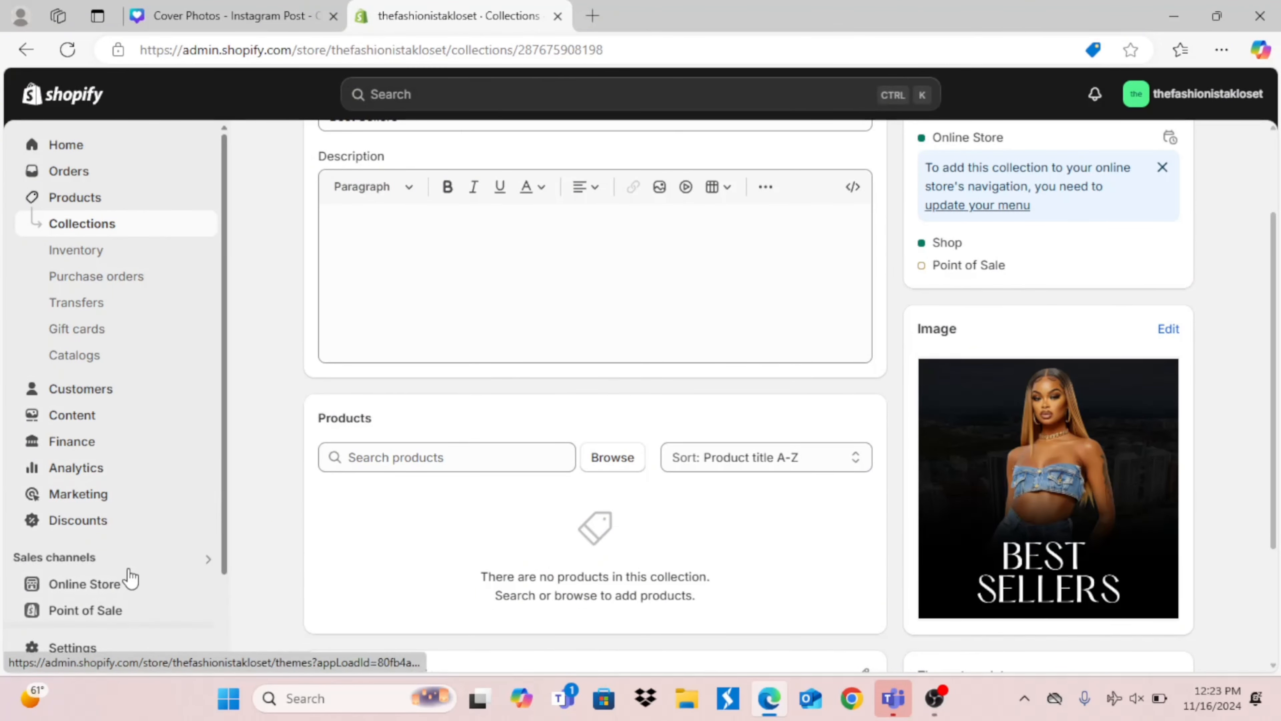
# Step: Open the Dawn theme for customizing and move the Collection list section directly below Featured collection on the home page
pyautogui.click(119, 584)
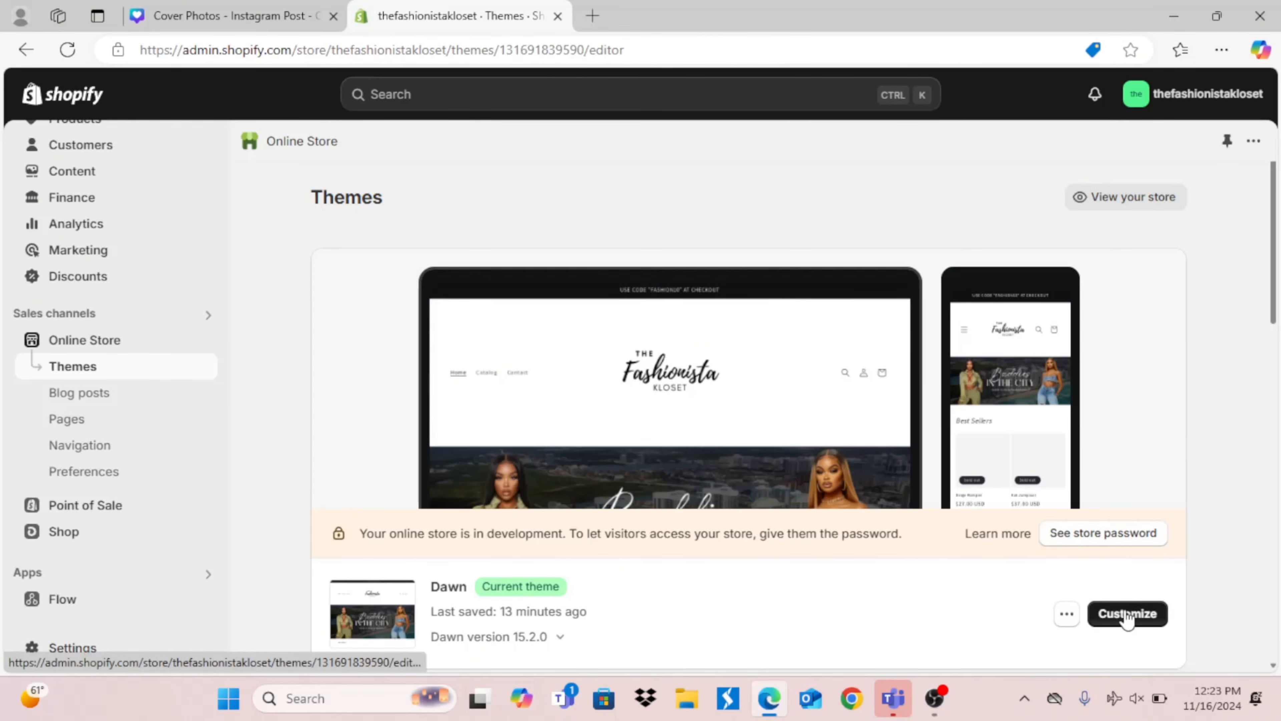
pyautogui.click(1126, 617)
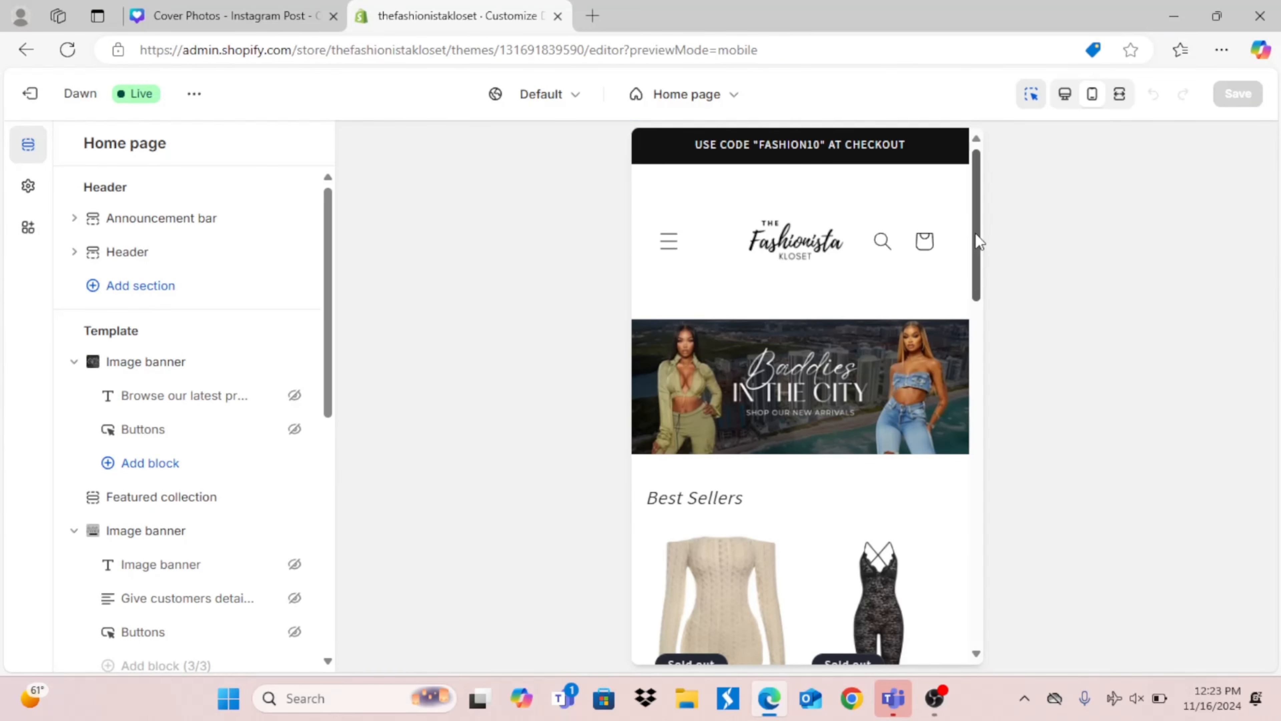
pyautogui.moveTo(975, 234); pyautogui.dragTo(986, 529)
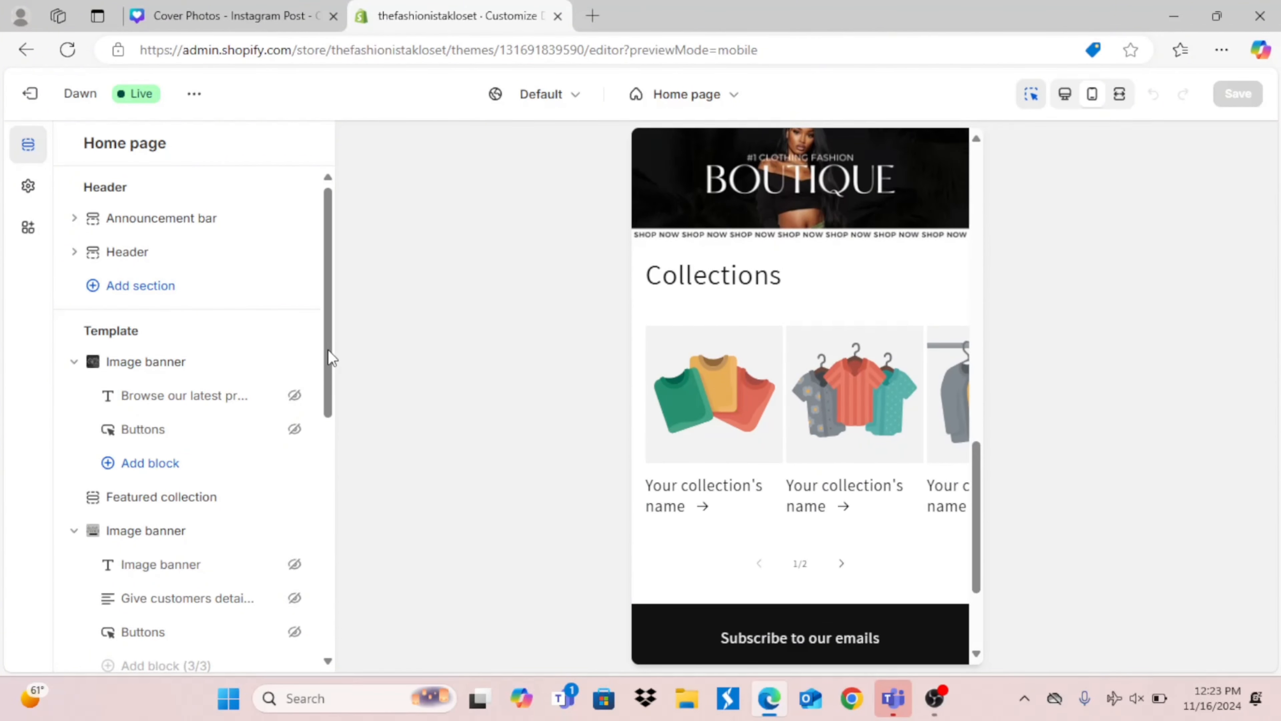
pyautogui.moveTo(329, 350); pyautogui.dragTo(329, 515)
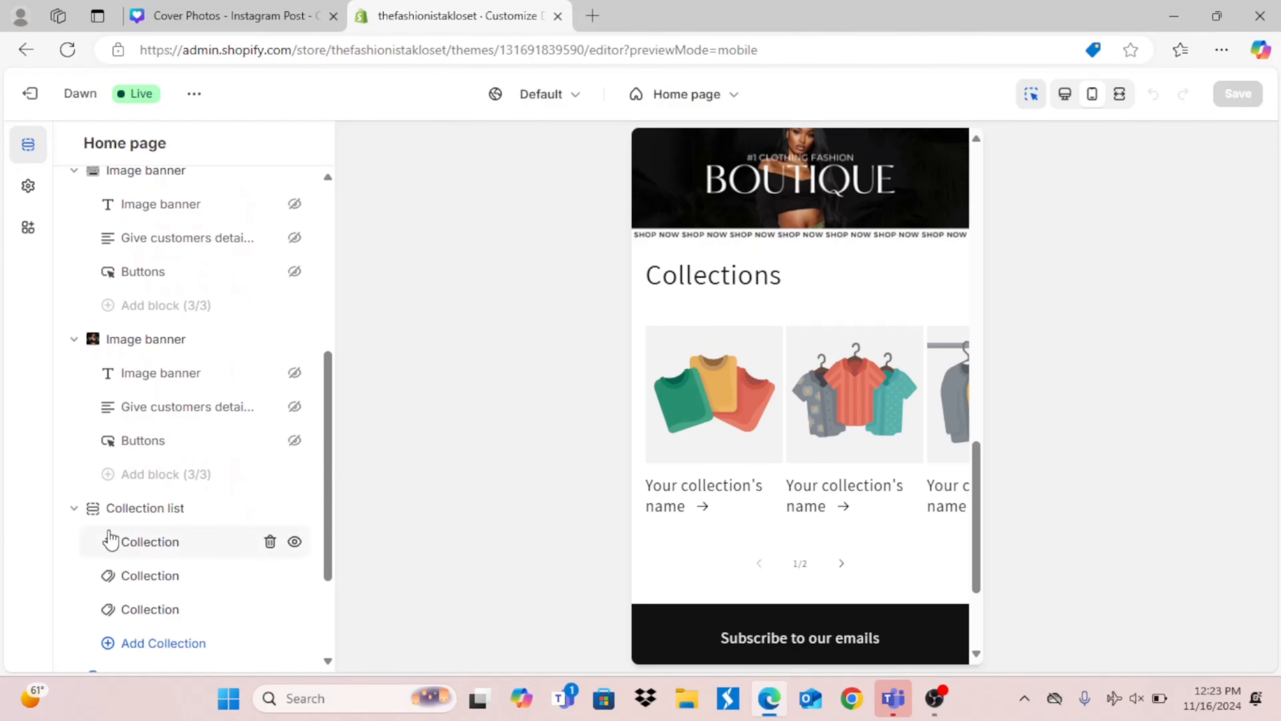
pyautogui.moveTo(95, 510); pyautogui.dragTo(71, 321)
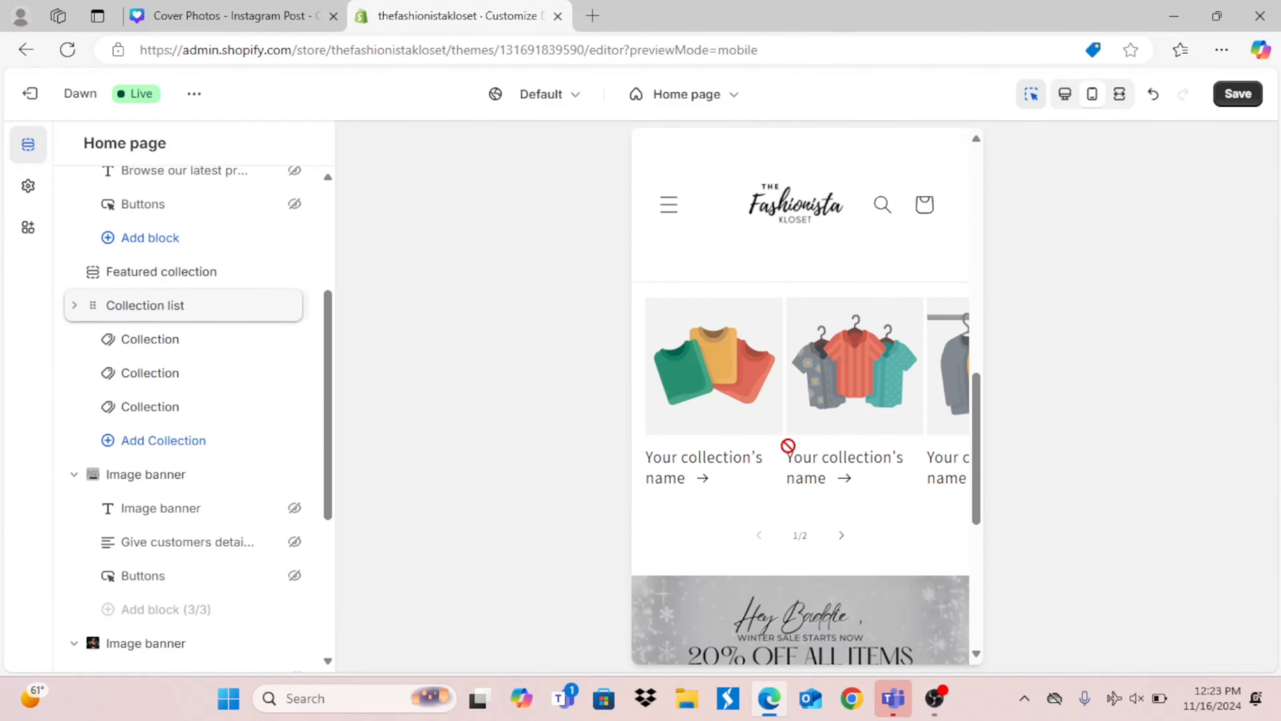
# Step: Assign the Sale collection to the first block of the home page's Collection list
pyautogui.moveTo(979, 362); pyautogui.dragTo(966, 429)
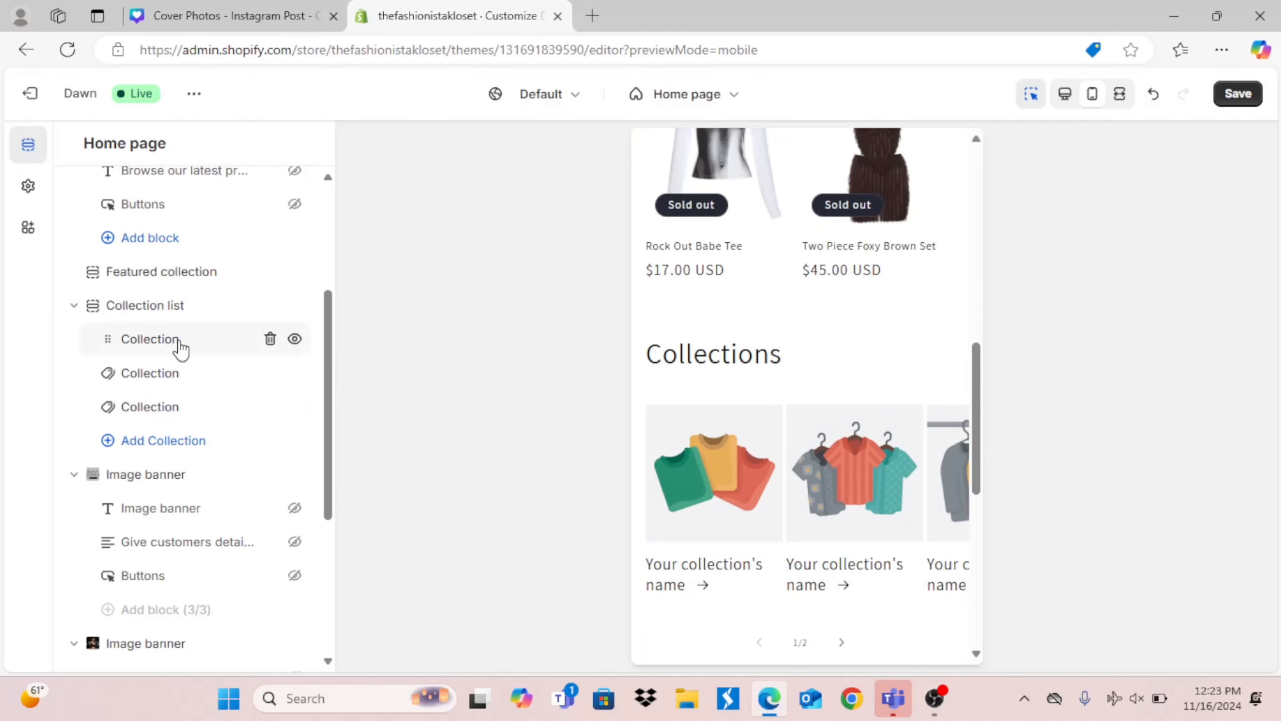
pyautogui.click(218, 349)
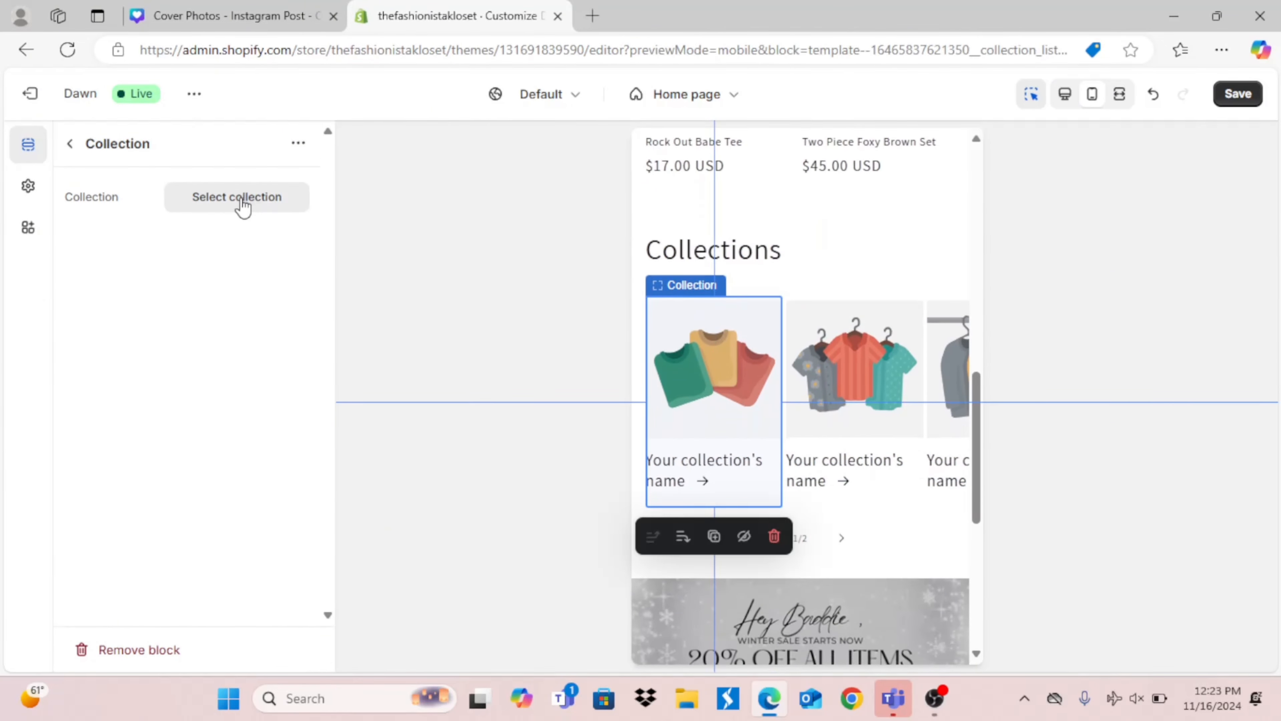
pyautogui.click(243, 205)
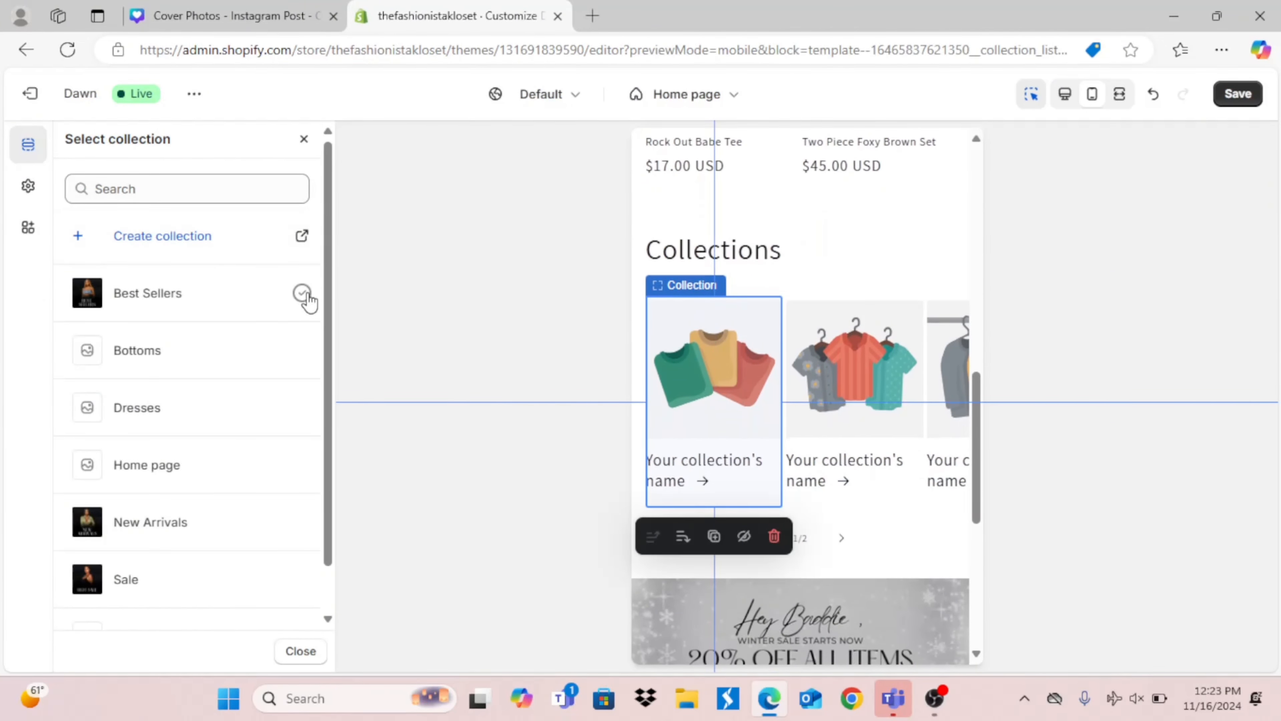
pyautogui.click(302, 580)
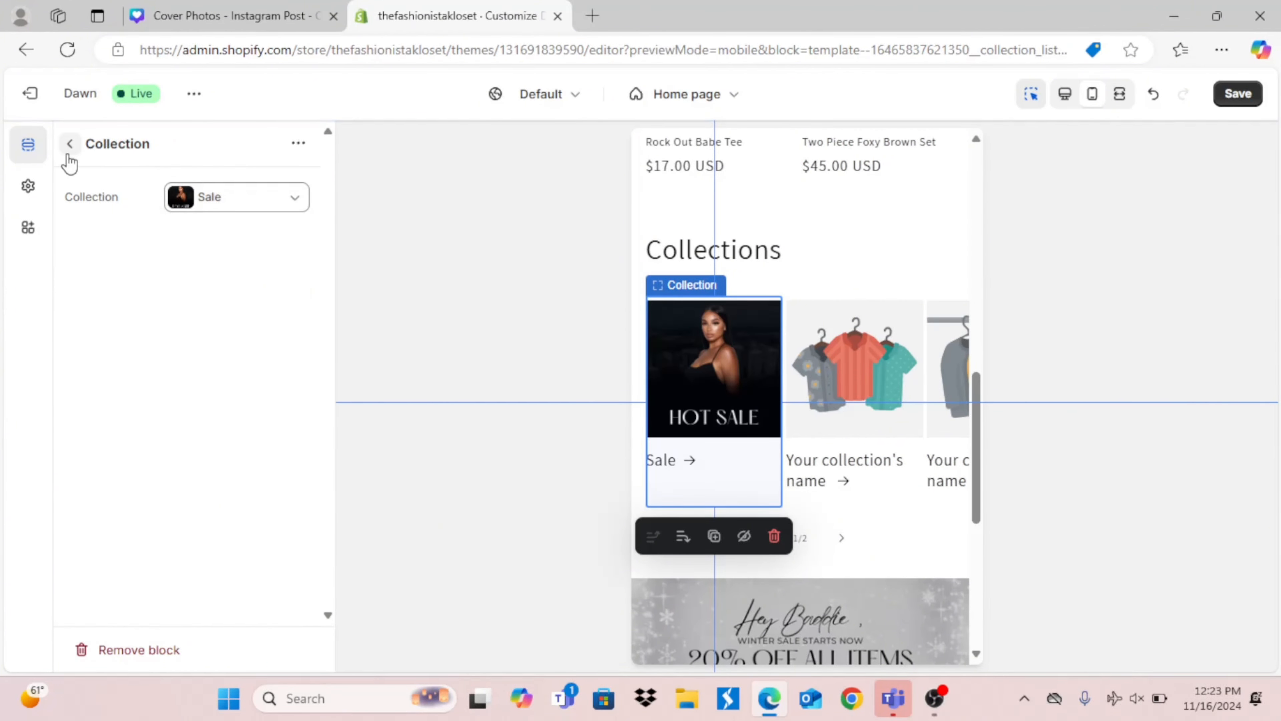
# Step: Assign the New Arrivals collection to the second block of the Collection list
pyautogui.click(69, 150)
pyautogui.click(177, 373)
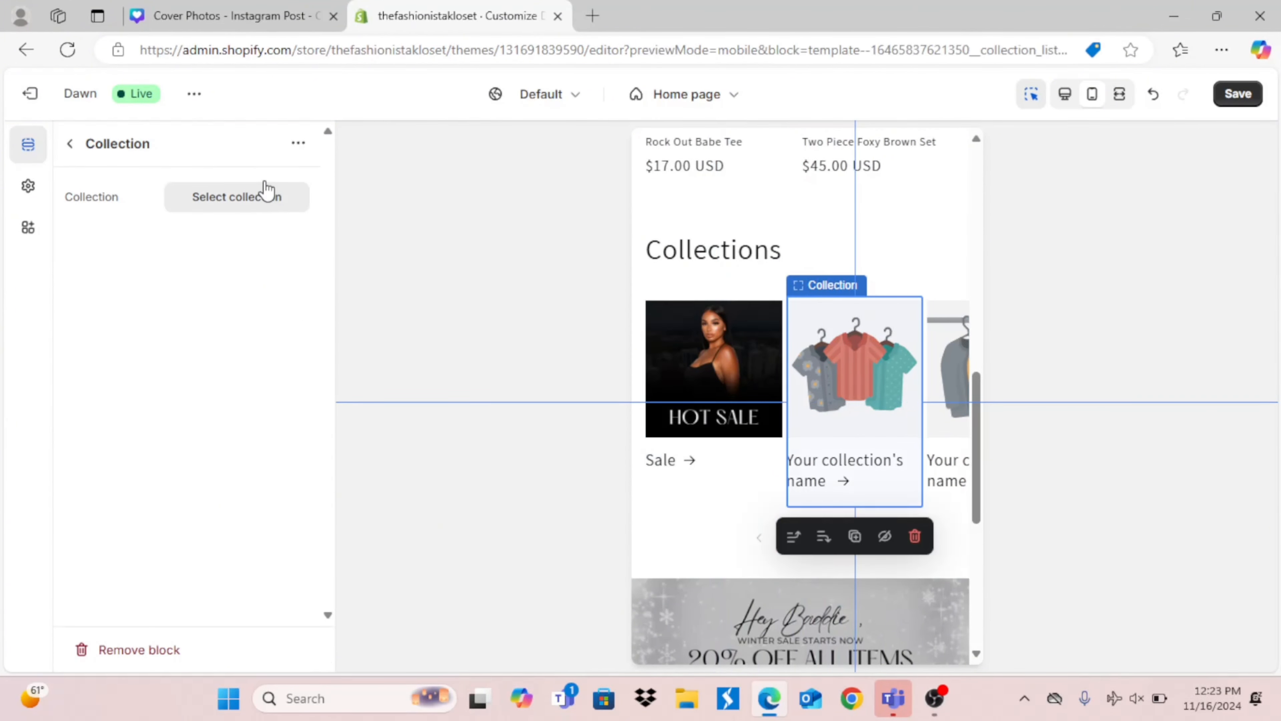
pyautogui.click(261, 198)
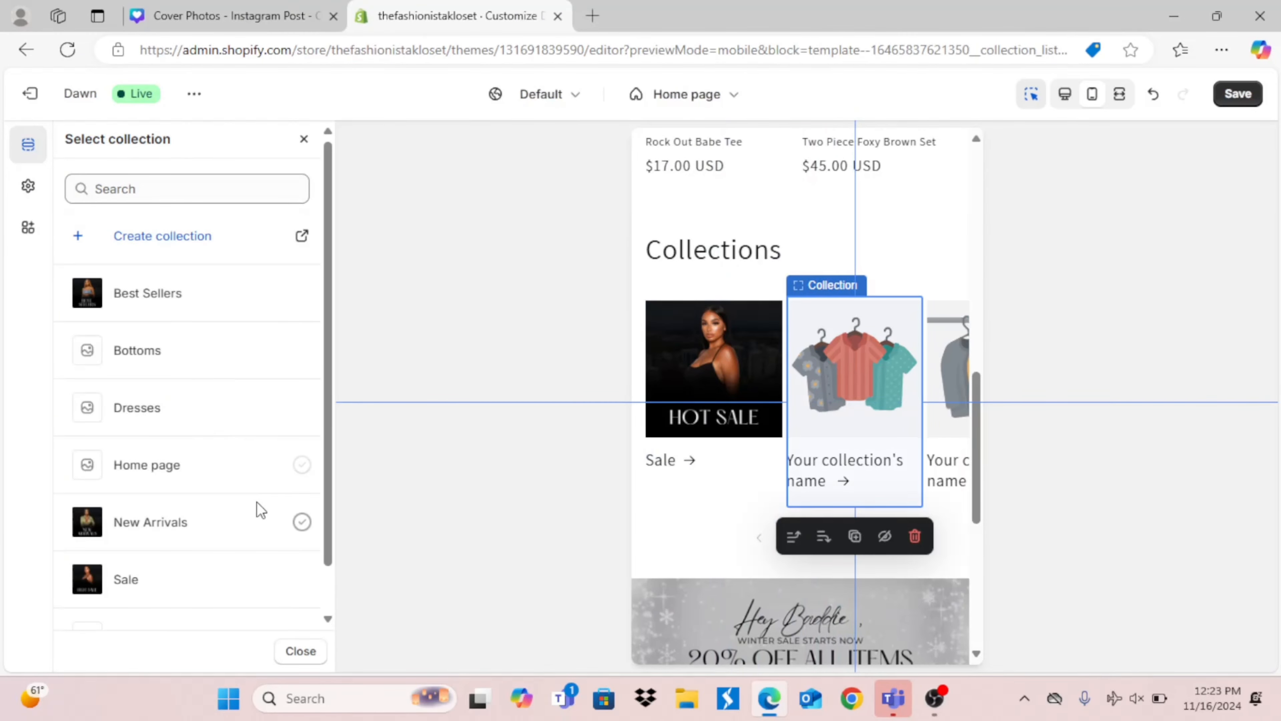
pyautogui.click(302, 522)
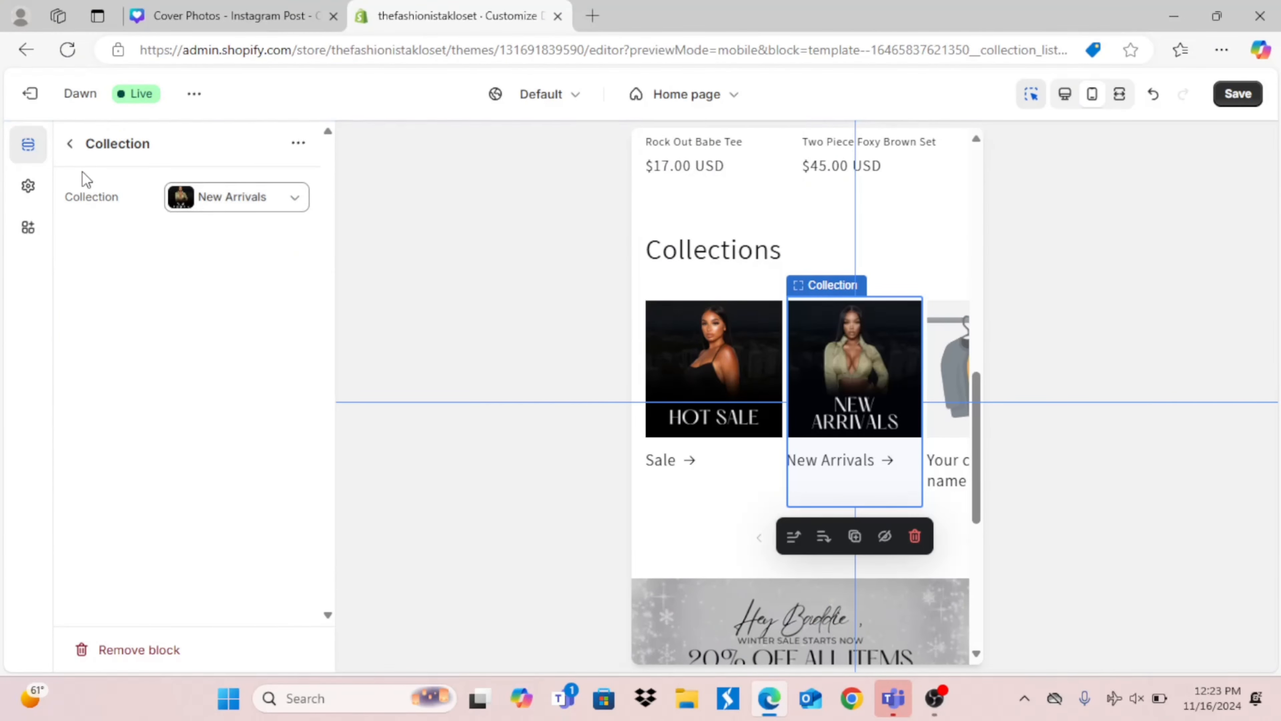
# Step: Choose a collection for the third block of the Collection list and save the home page changes
pyautogui.click(72, 146)
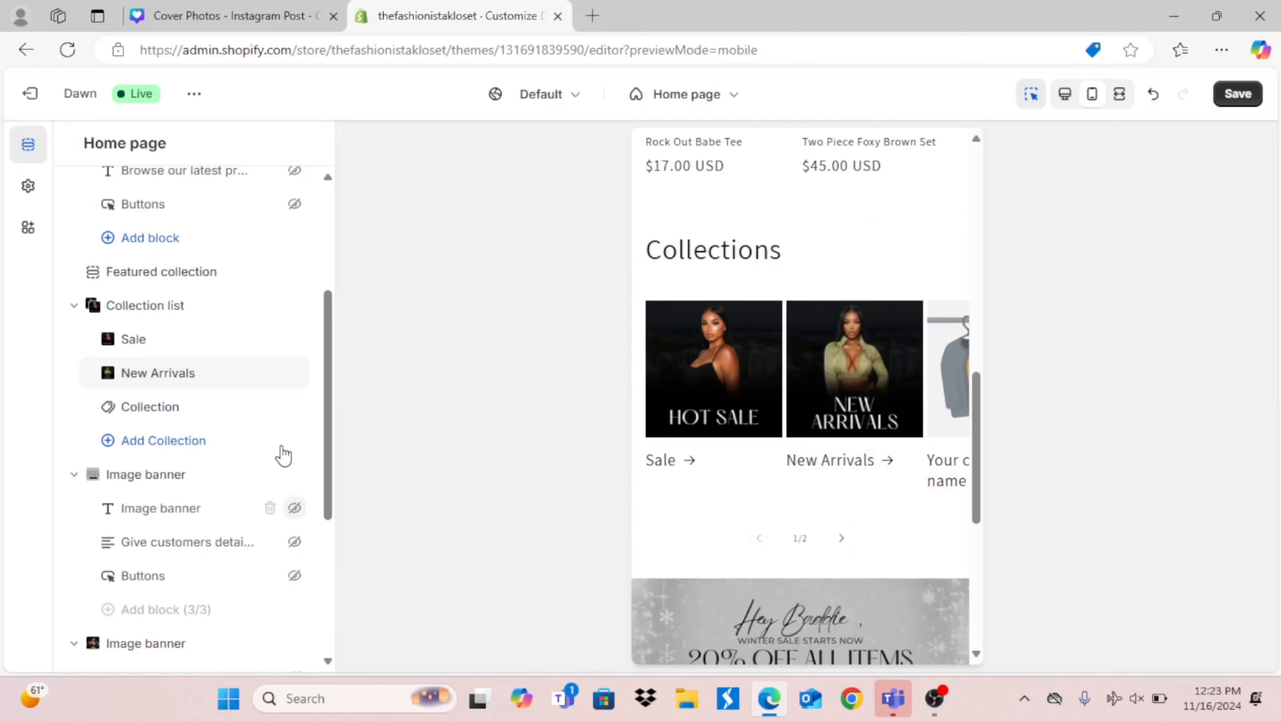
pyautogui.click(243, 410)
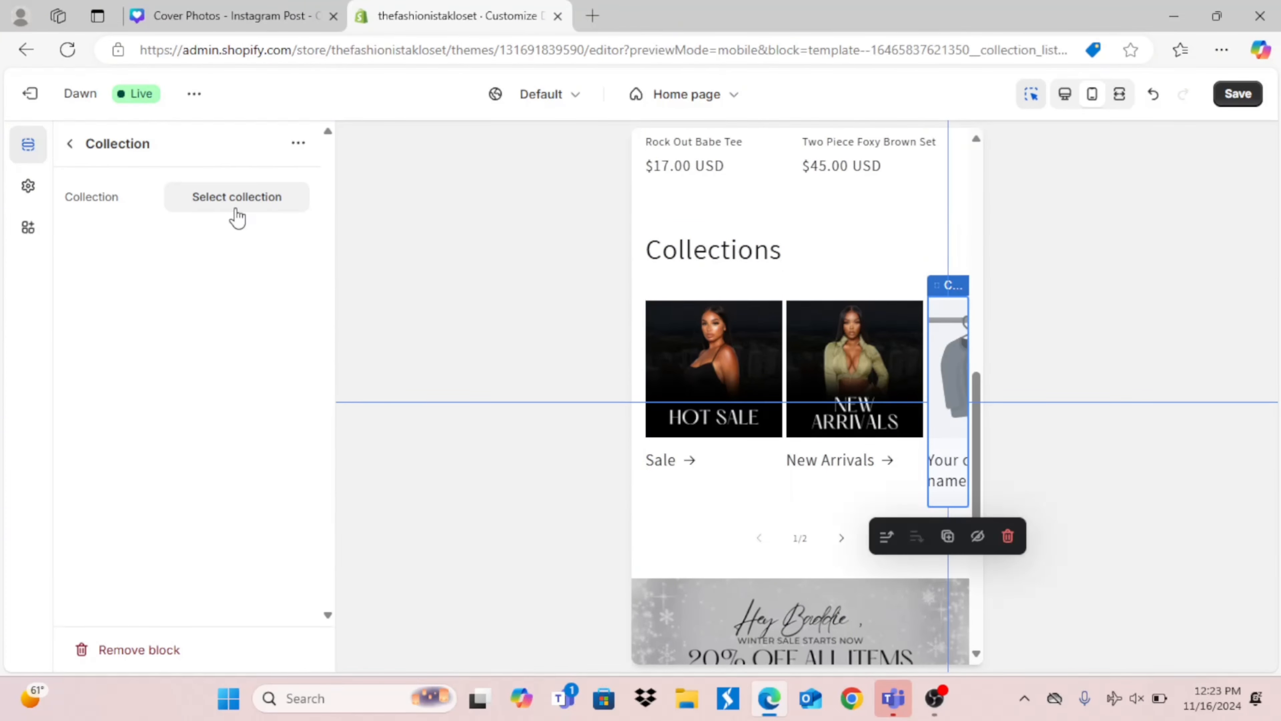
pyautogui.click(236, 217)
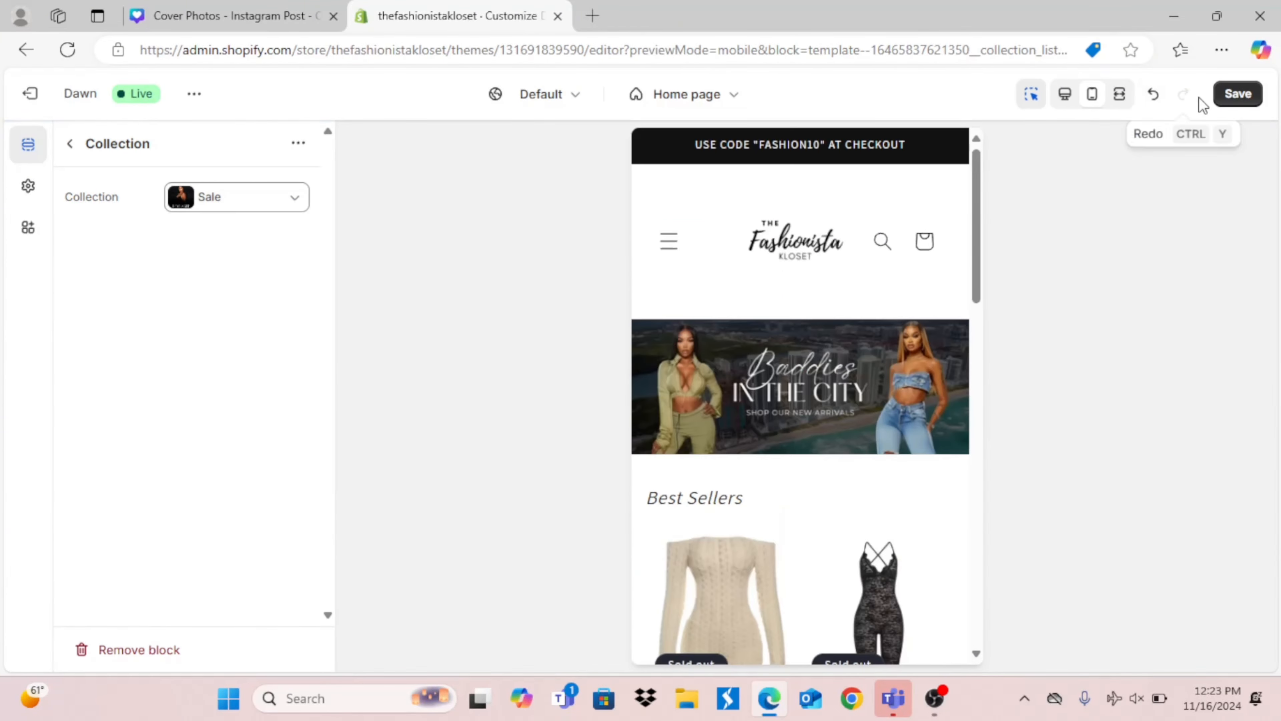
pyautogui.click(1237, 97)
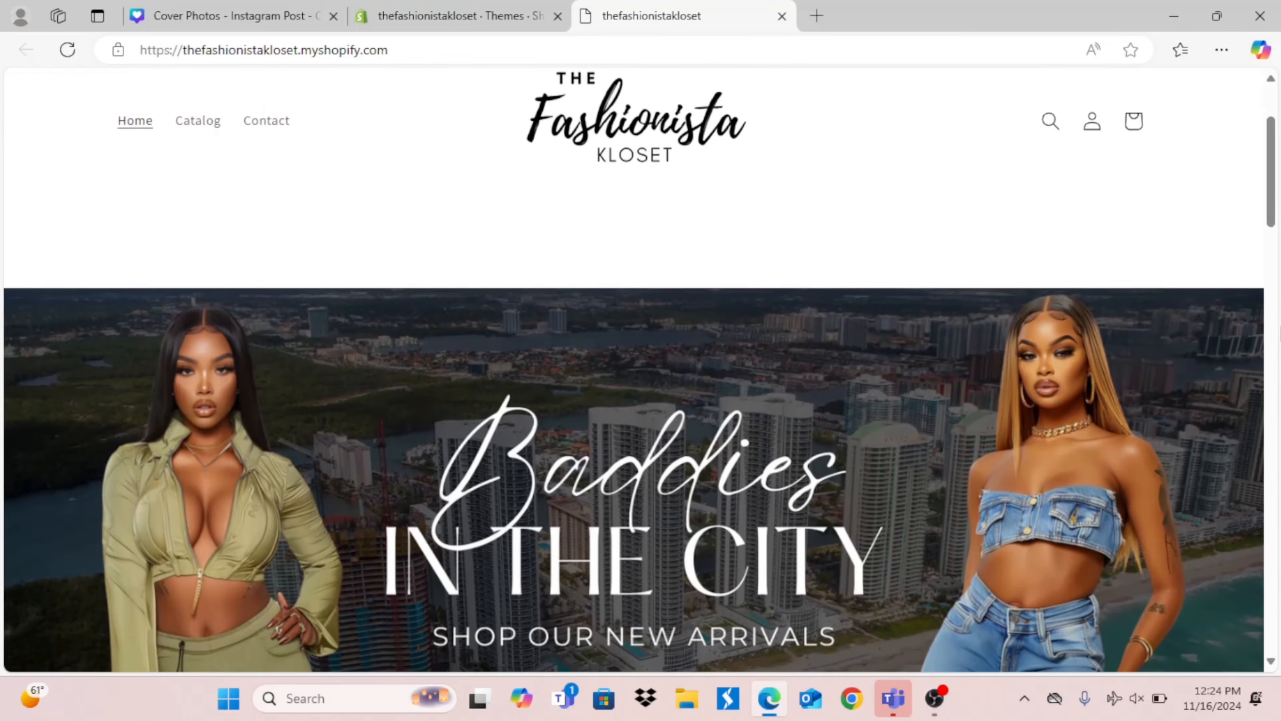
# Step: Review the storefront's home page from the Baddies in the City banner down to the email signup
pyautogui.scroll(-4, 641, 353)
pyautogui.scroll(-4, 641, 368)
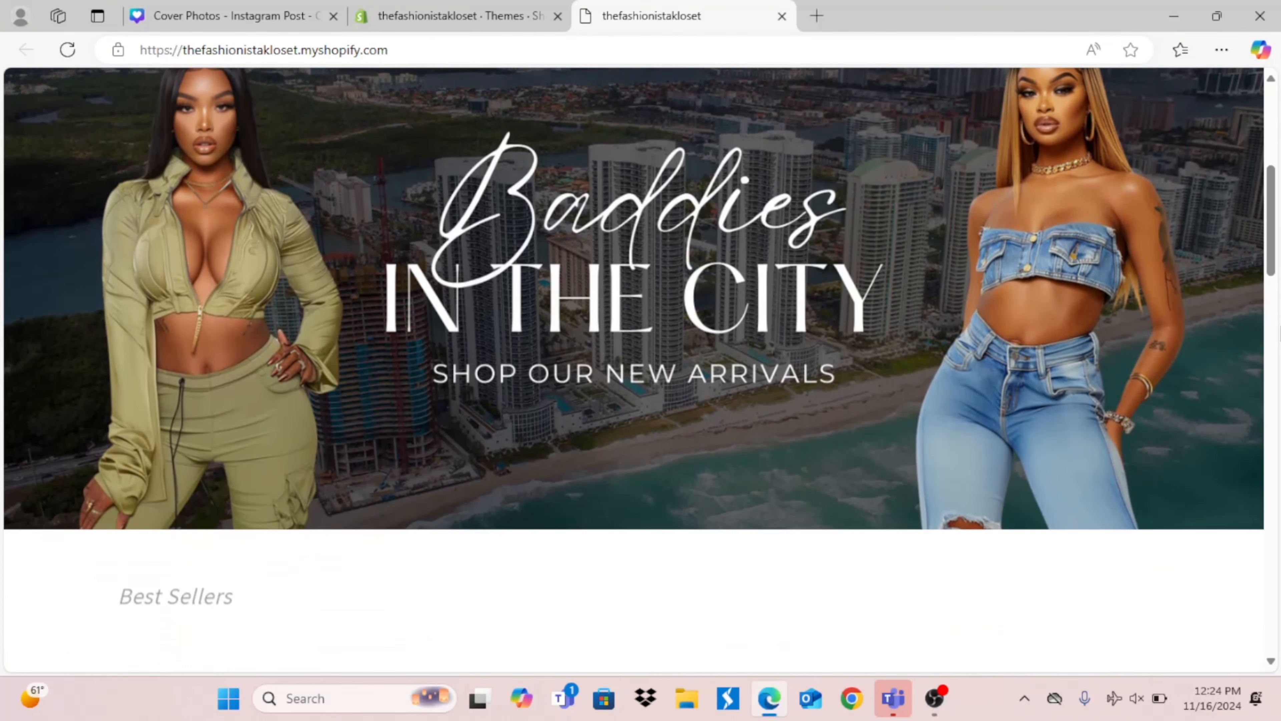
pyautogui.scroll(-5, 641, 369)
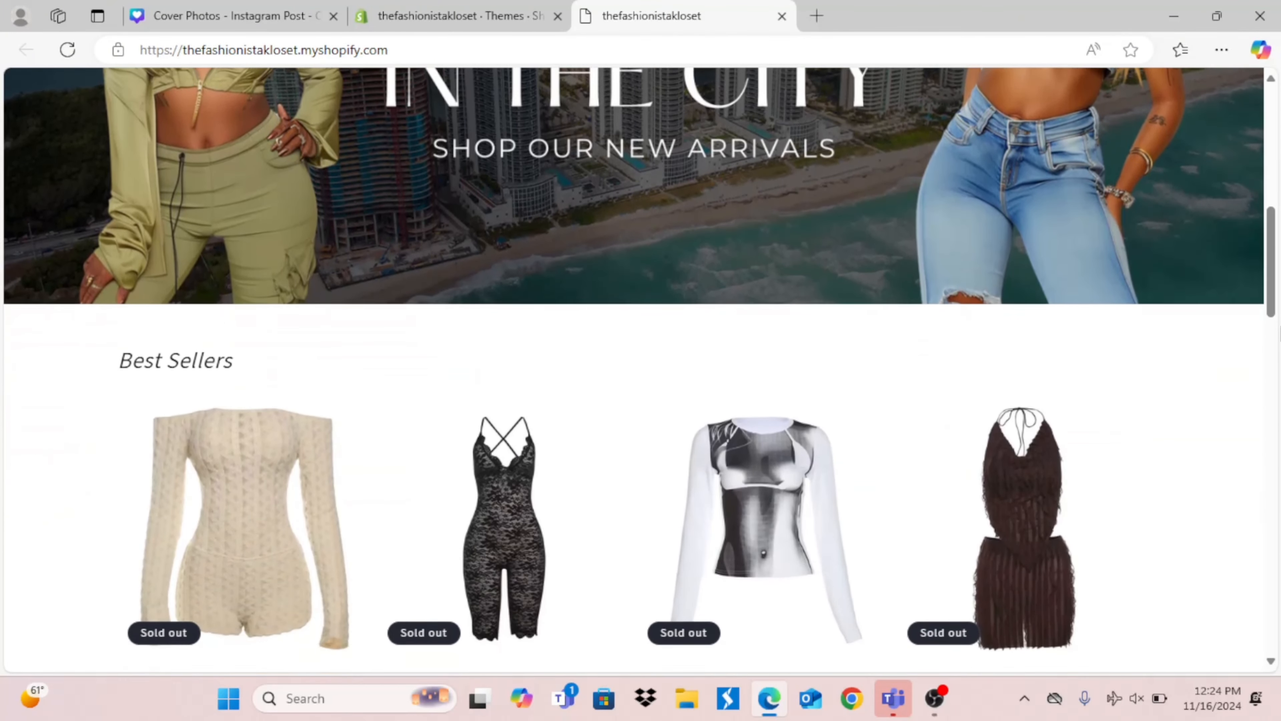
pyautogui.scroll(-2, 640, 369)
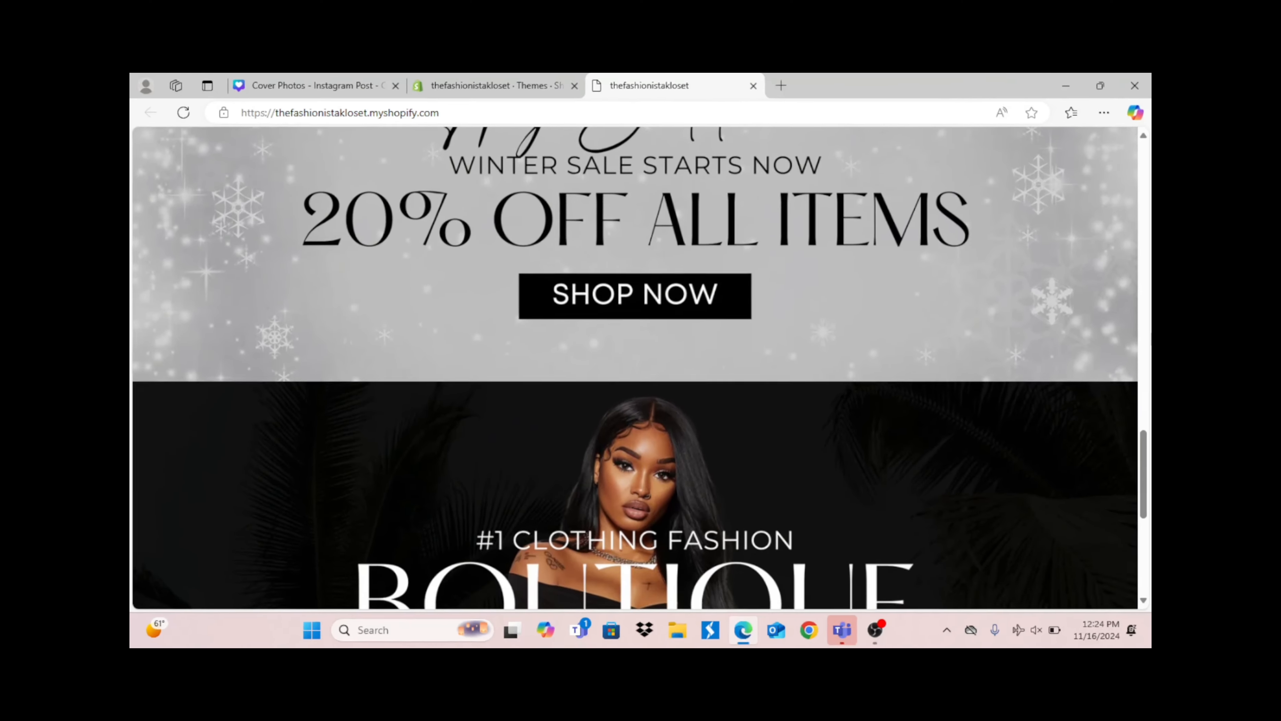
pyautogui.scroll(-2, 641, 368)
pyautogui.scroll(-4, 641, 368)
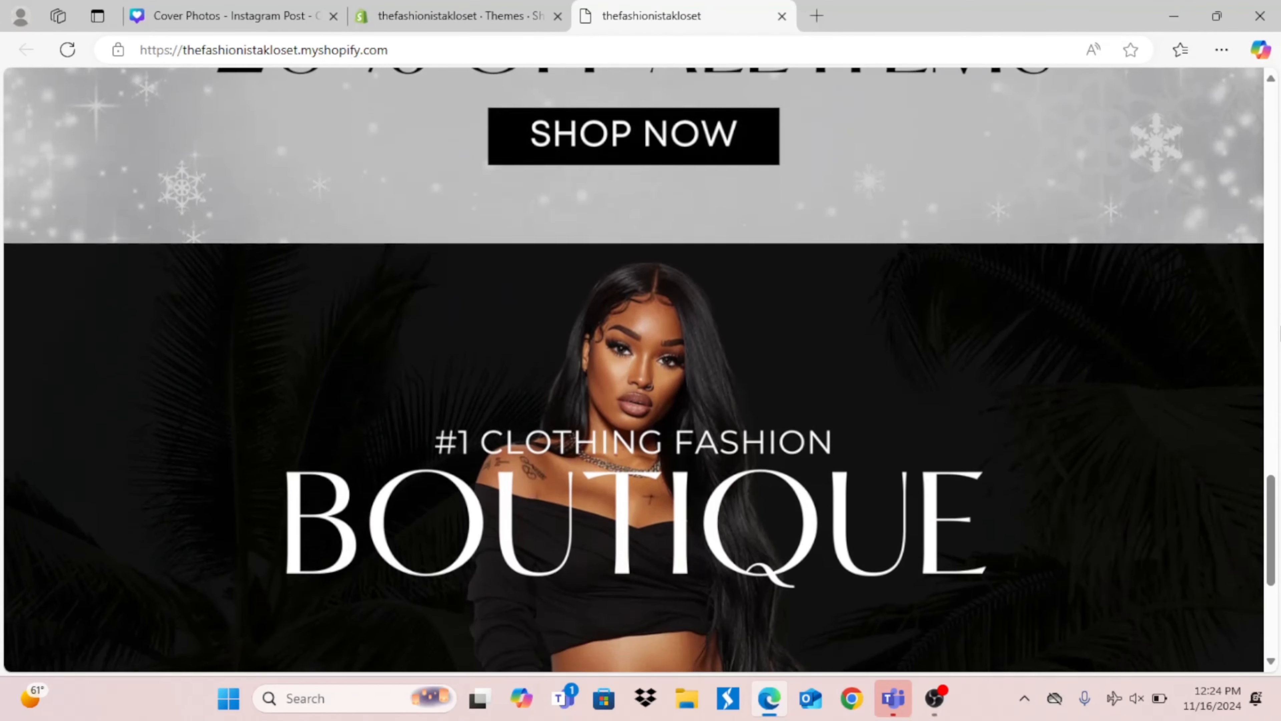
pyautogui.scroll(-4, 641, 368)
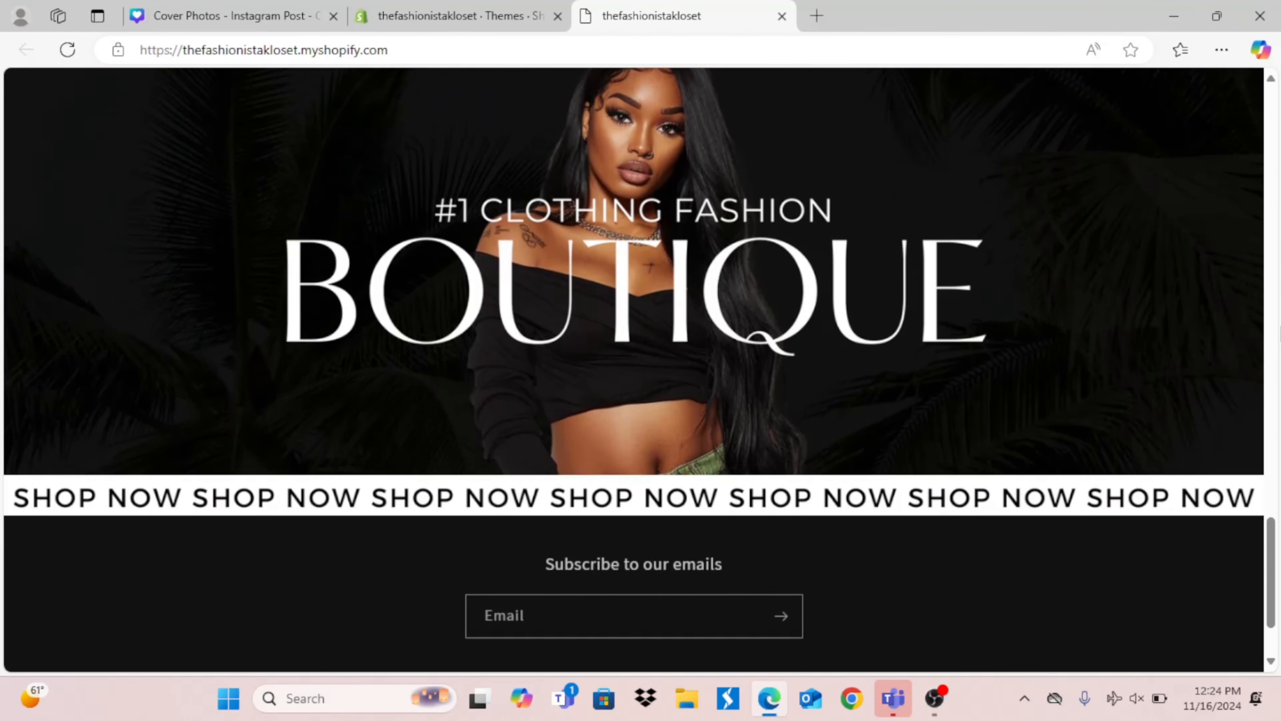